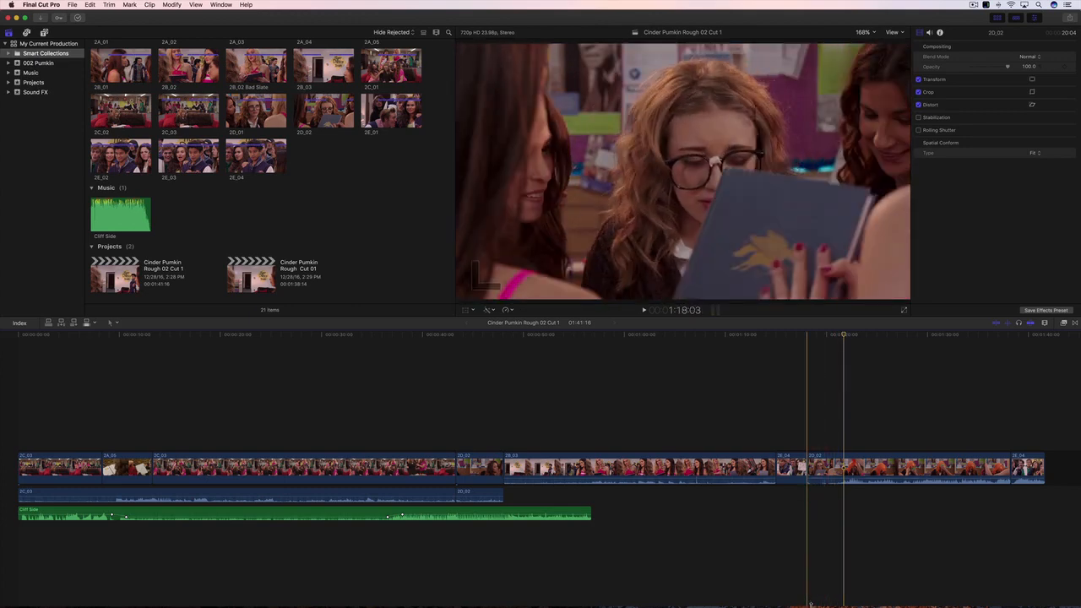
Switch to the App Store, search for "final cut pro" and open the Final Cut Pro product page.
mouse_move(820, 592)
click(763, 589)
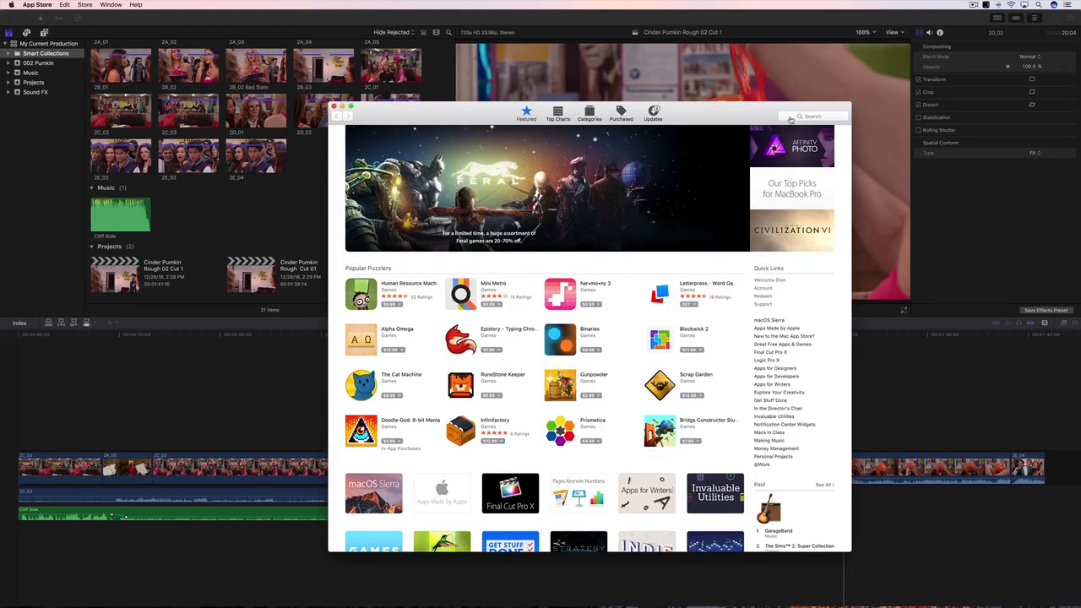
text(final cut pro)
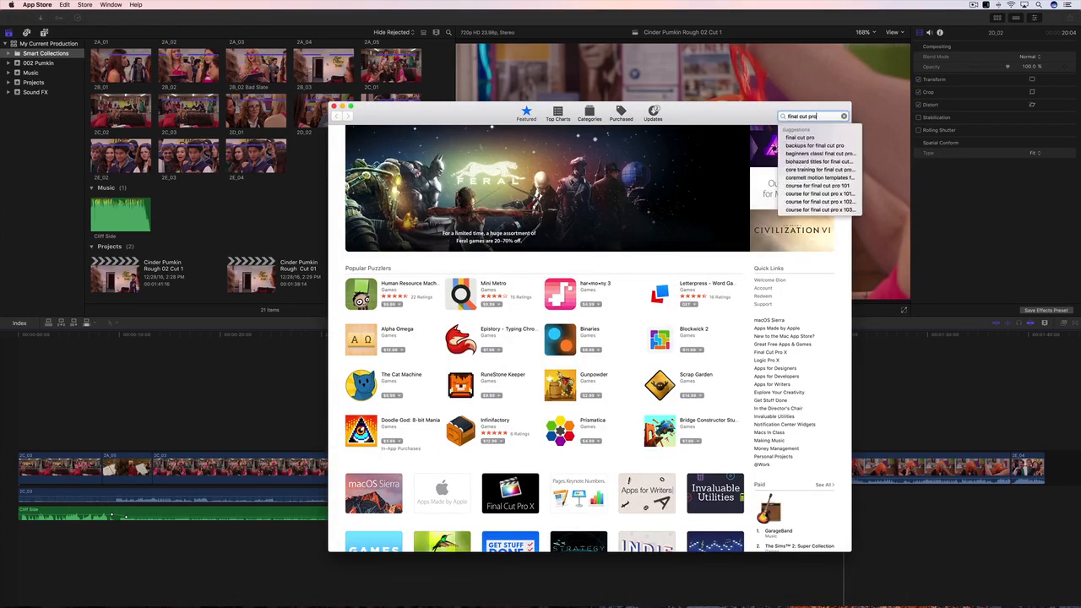
key(Return)
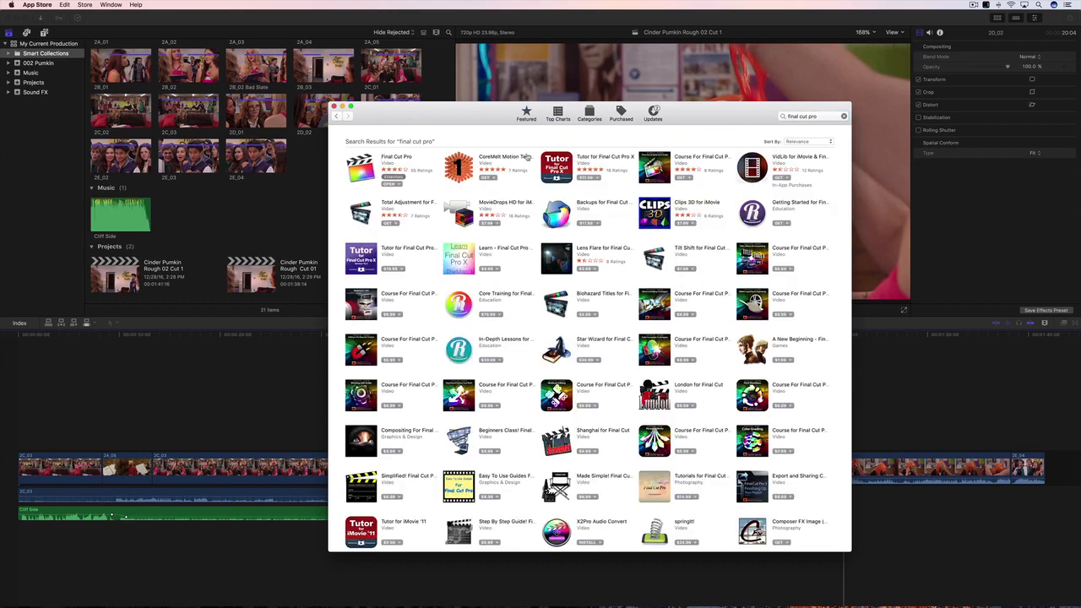
click(391, 157)
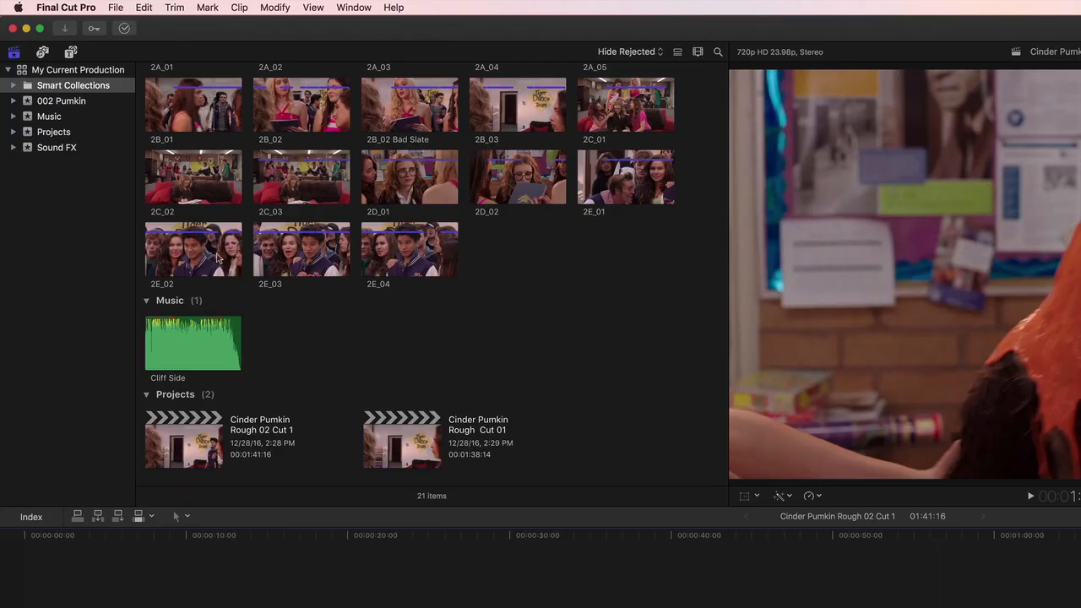
Close the My Current Production library in Final Cut Pro and create a library named "My New Show" in Movies.
right_click(43, 74)
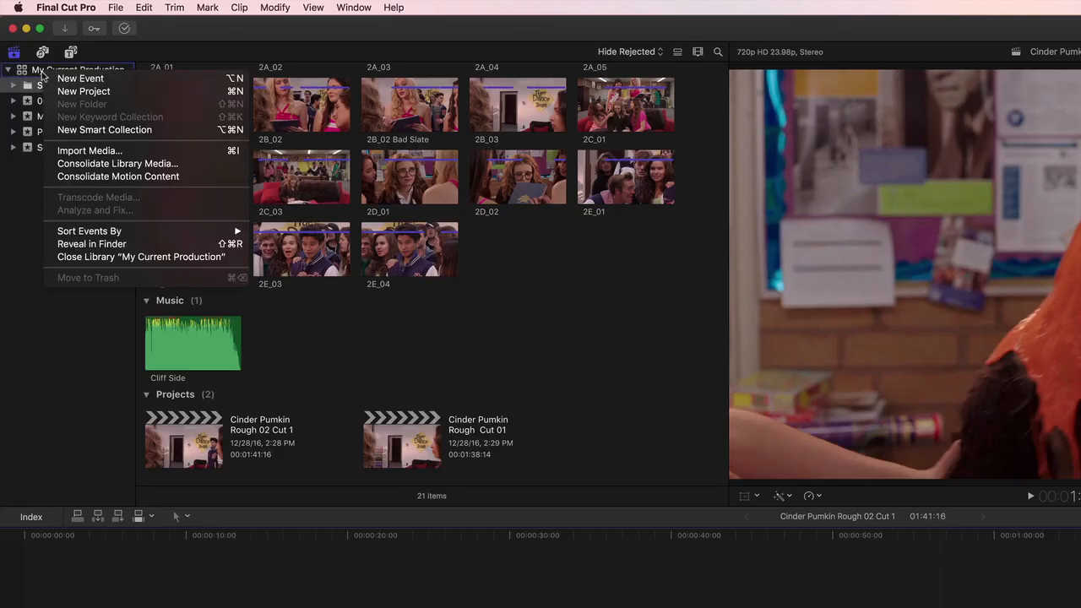
click(96, 259)
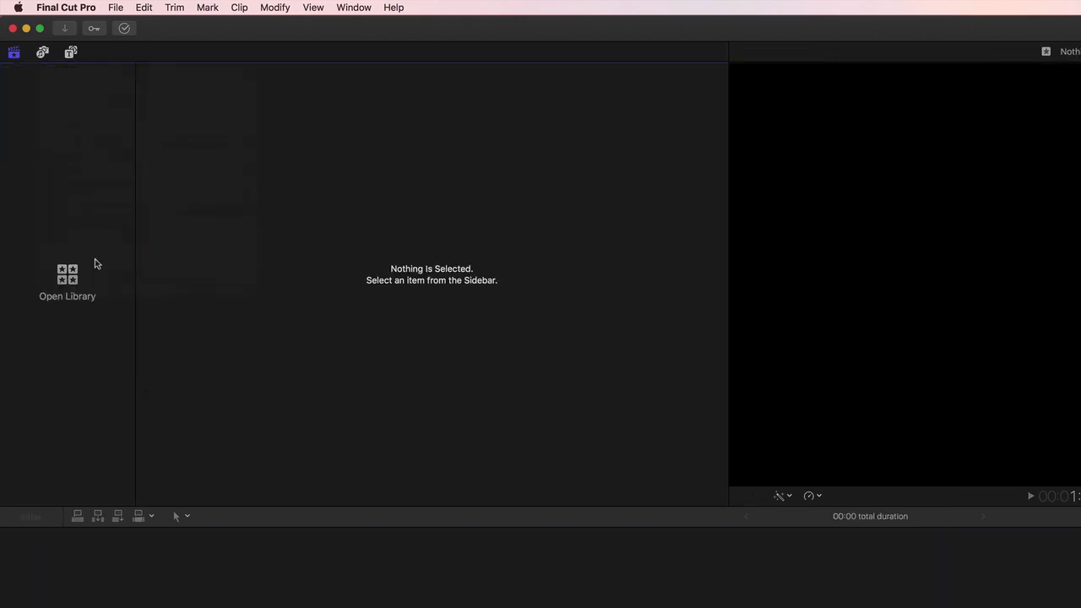
click(115, 7)
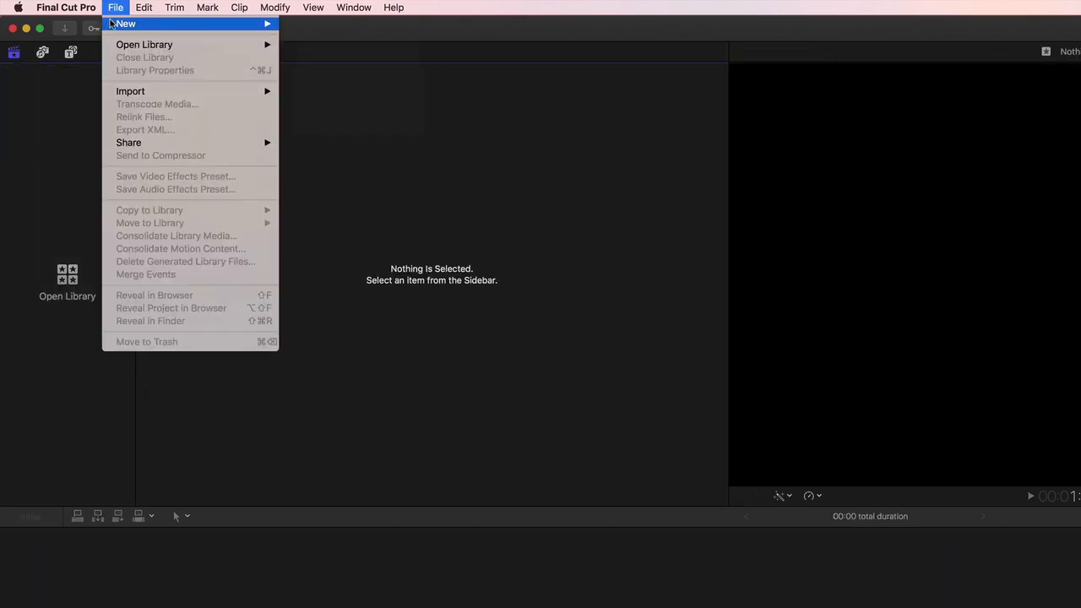
mouse_move(236, 27)
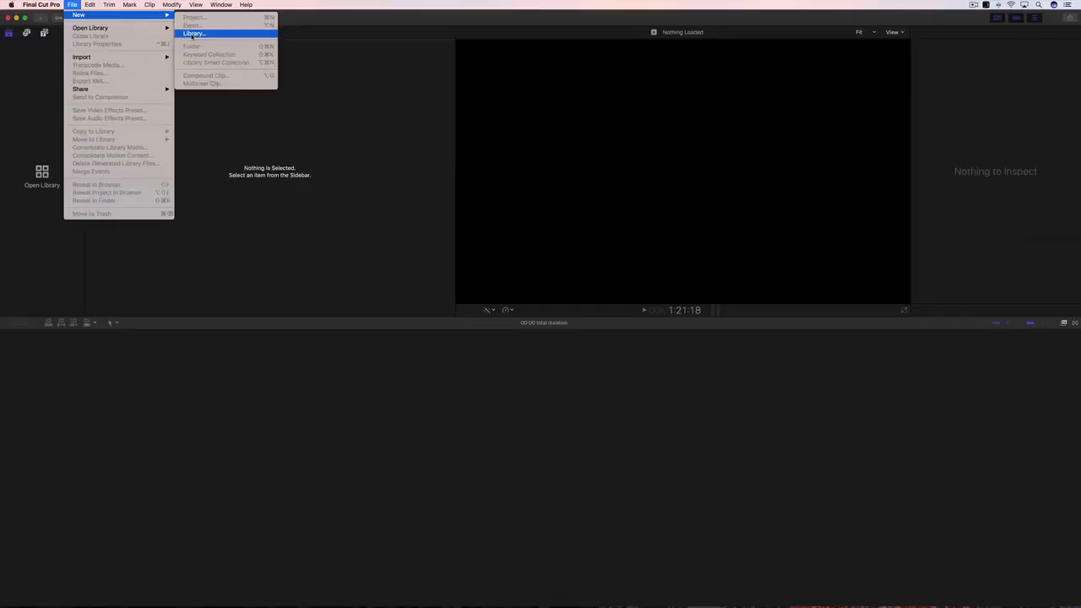
click(193, 34)
text(My New Show)
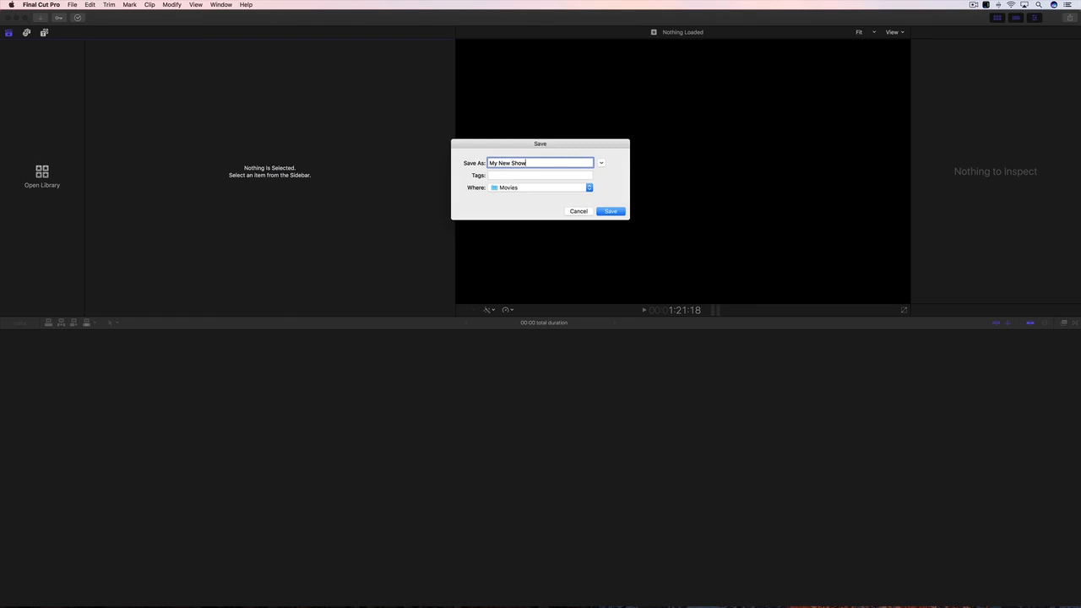
click(612, 211)
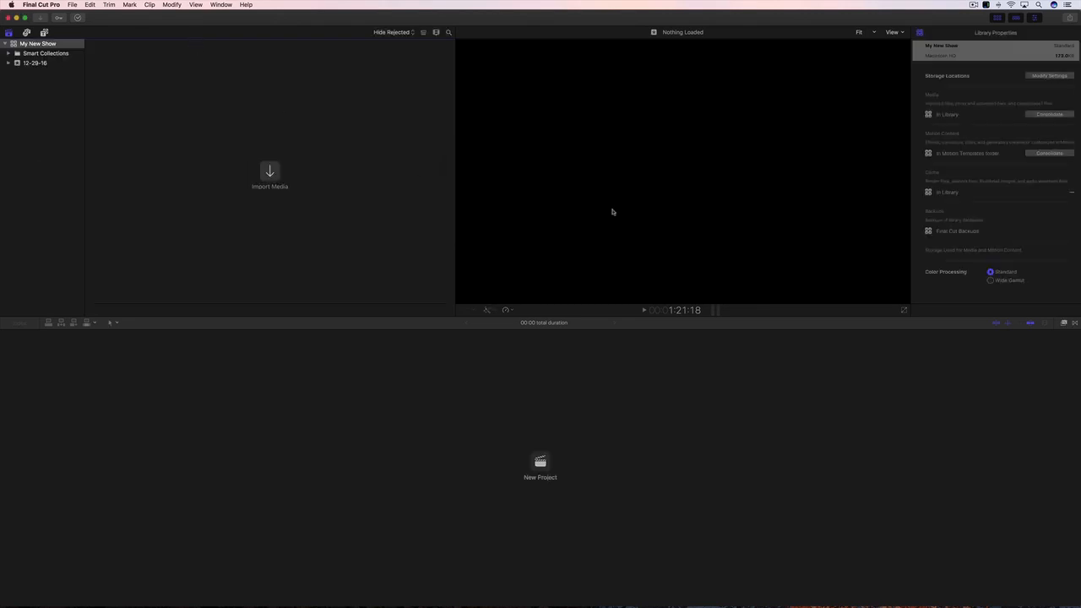
Rename the default event in the My New Show library as "Scene 01".
click(33, 64)
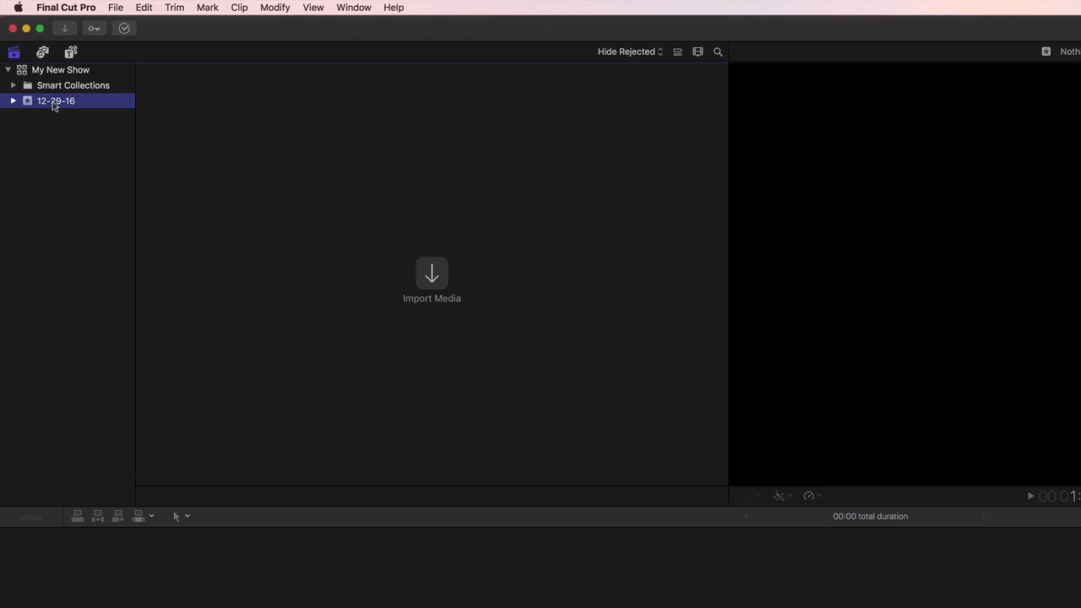
click(53, 102)
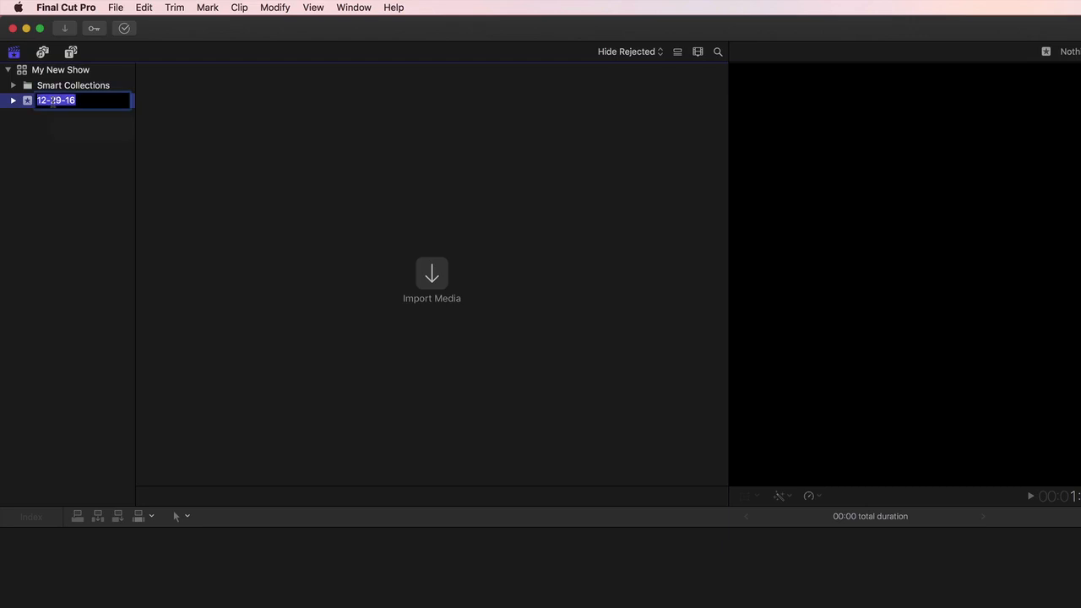
text(Scene 01)
key(Return)
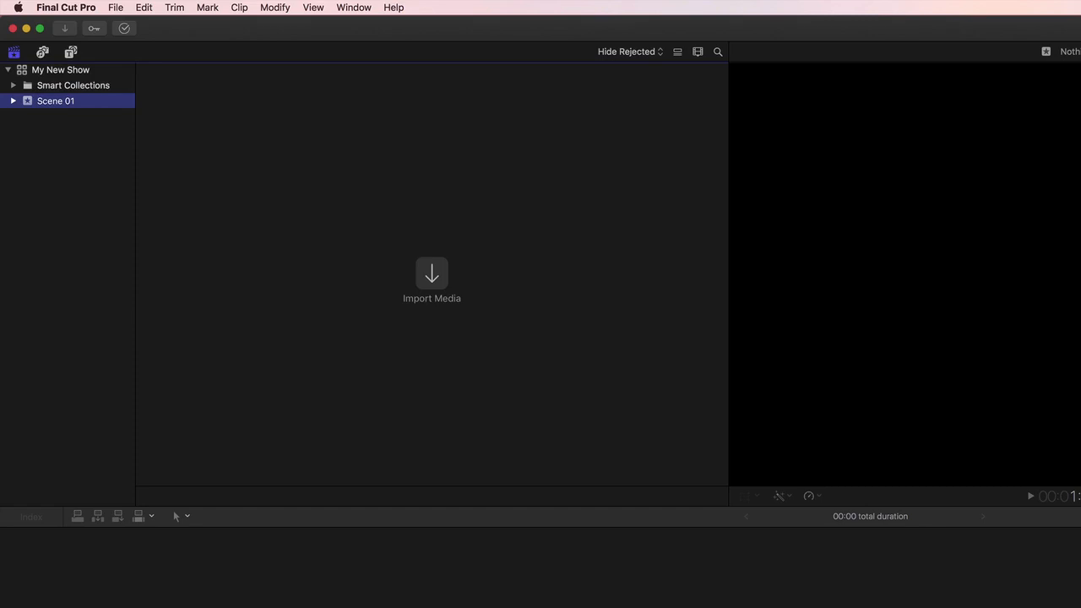
Browse G-DRIVE for media to import, opening the 002 Pumpkin folder and previewing the clip 2A_02.mov.
click(64, 30)
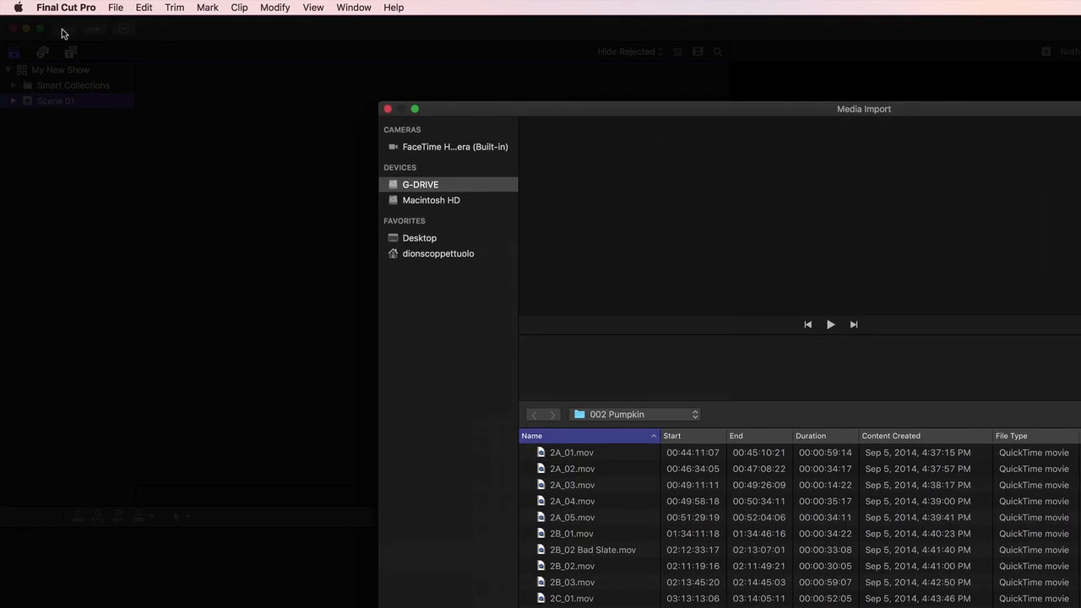
click(402, 203)
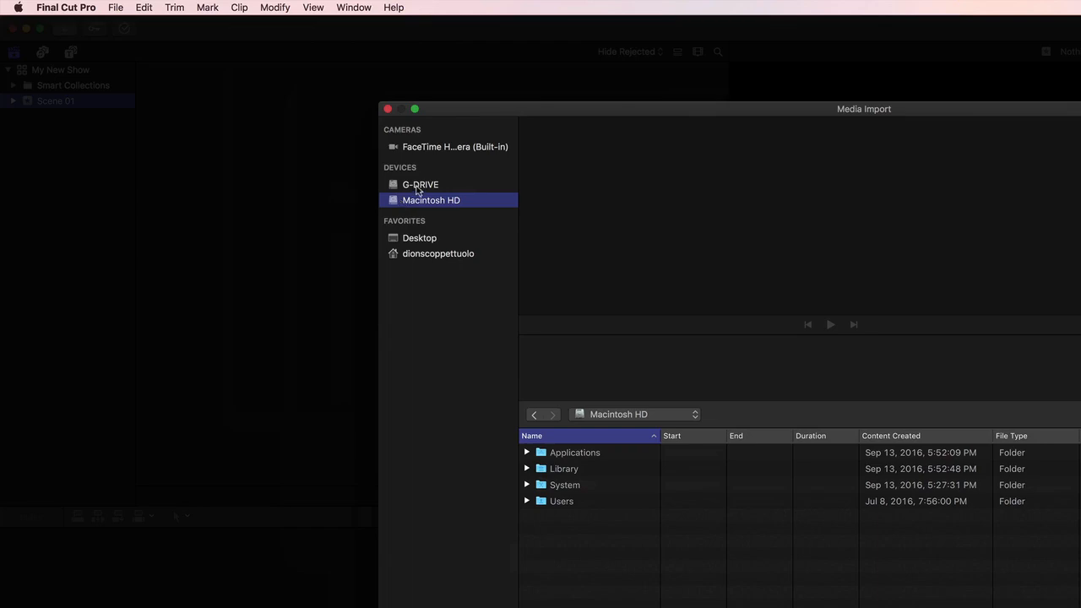
click(417, 190)
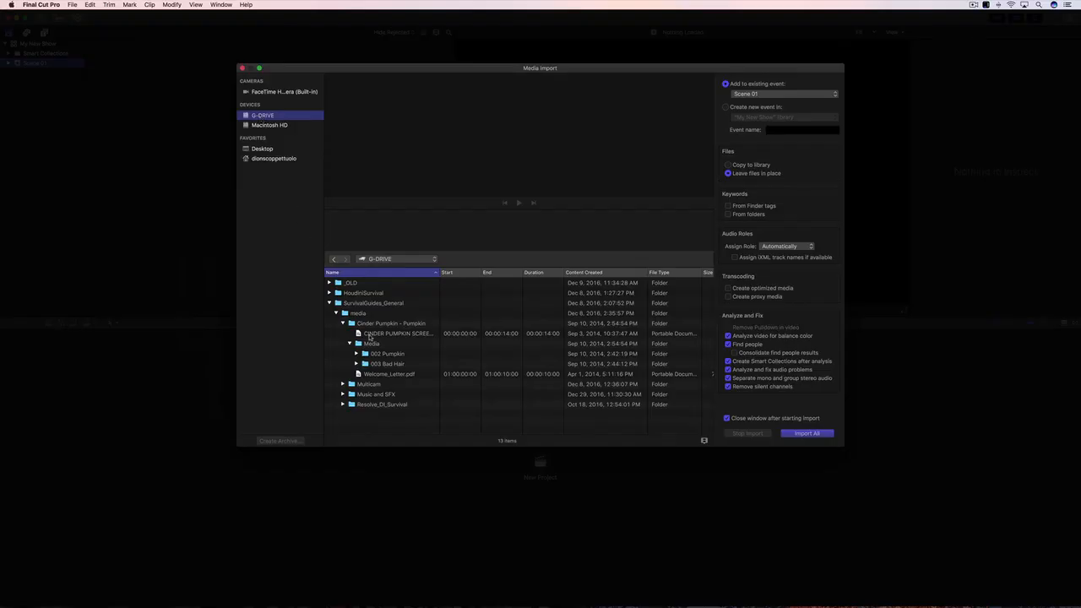
double_click(386, 355)
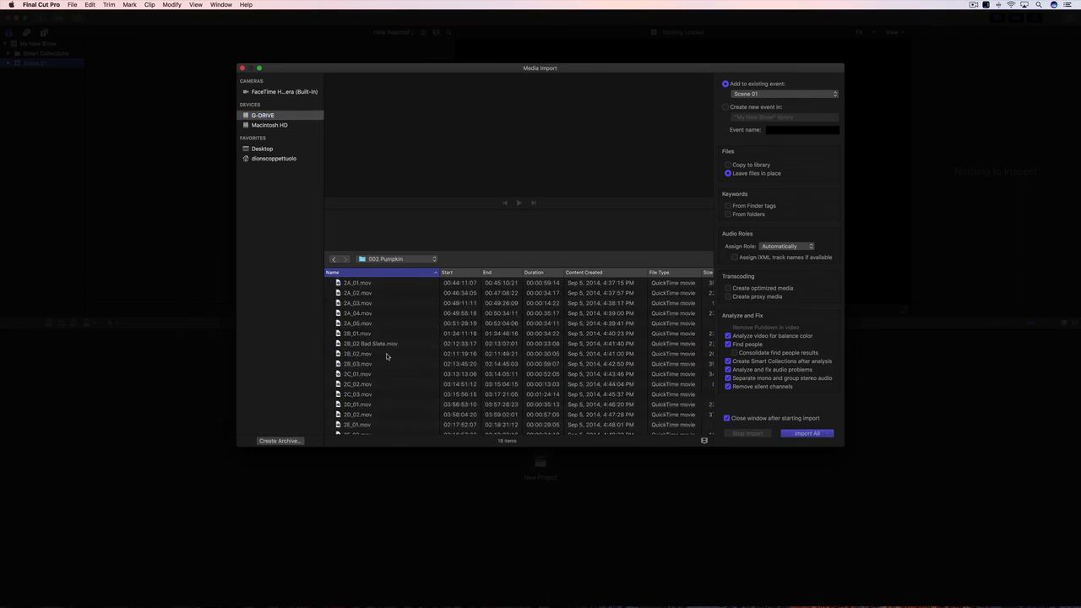
click(369, 294)
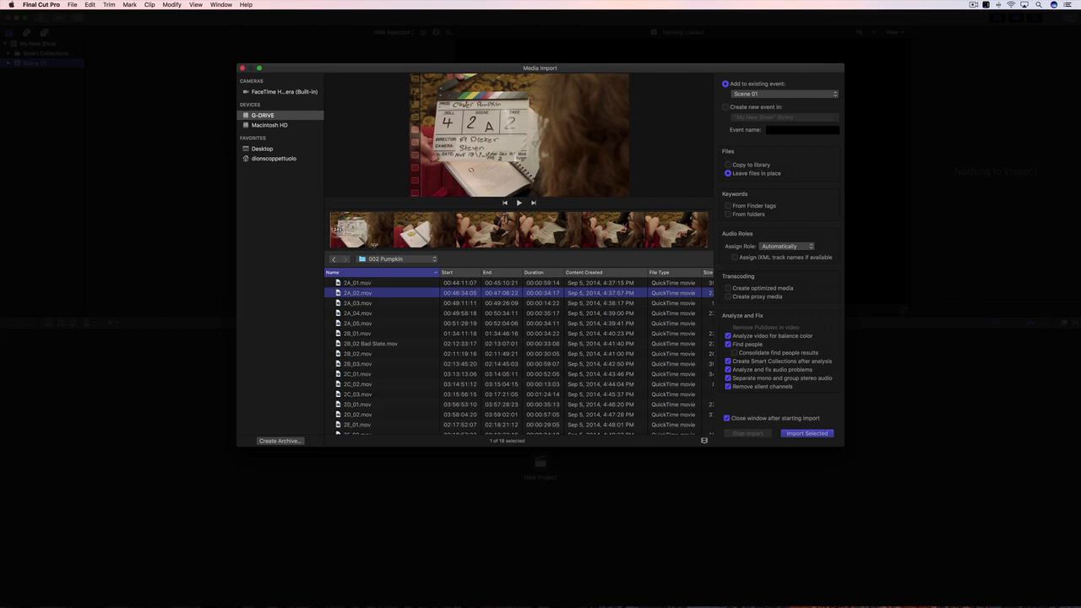
click(376, 238)
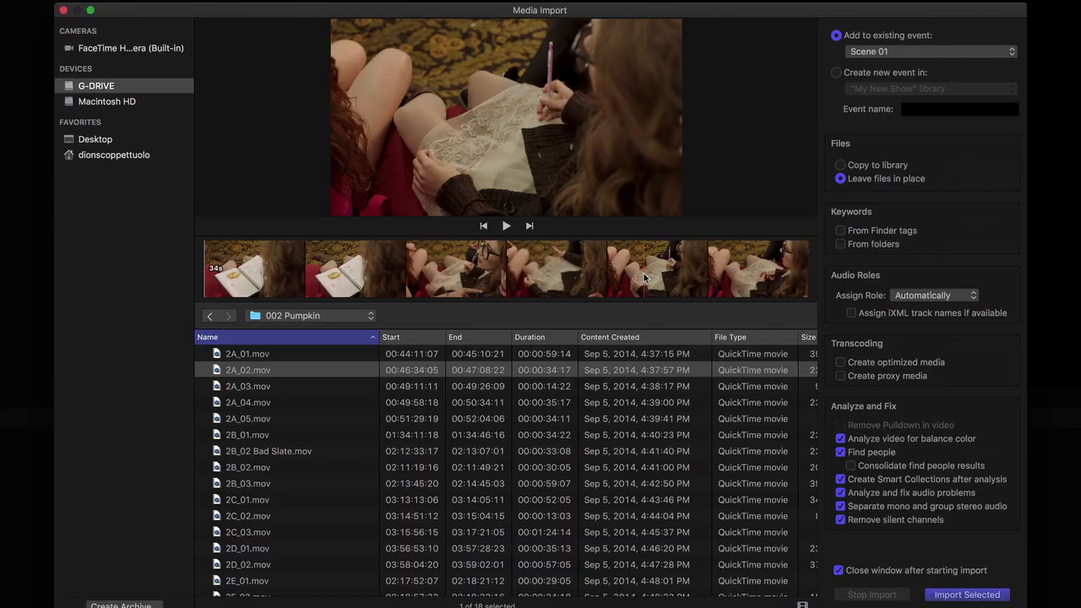
click(836, 73)
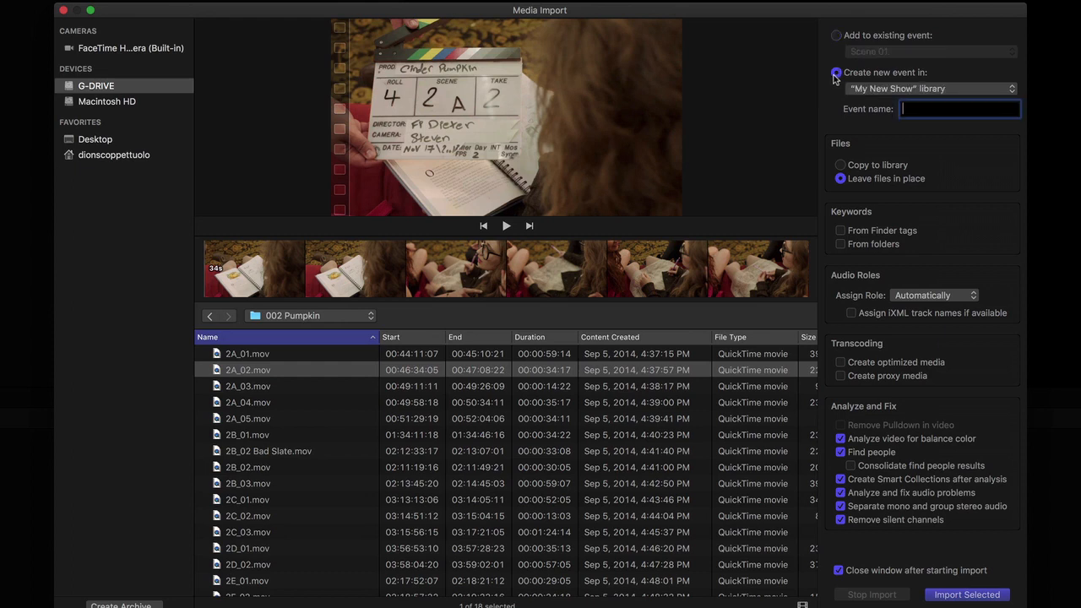
click(836, 37)
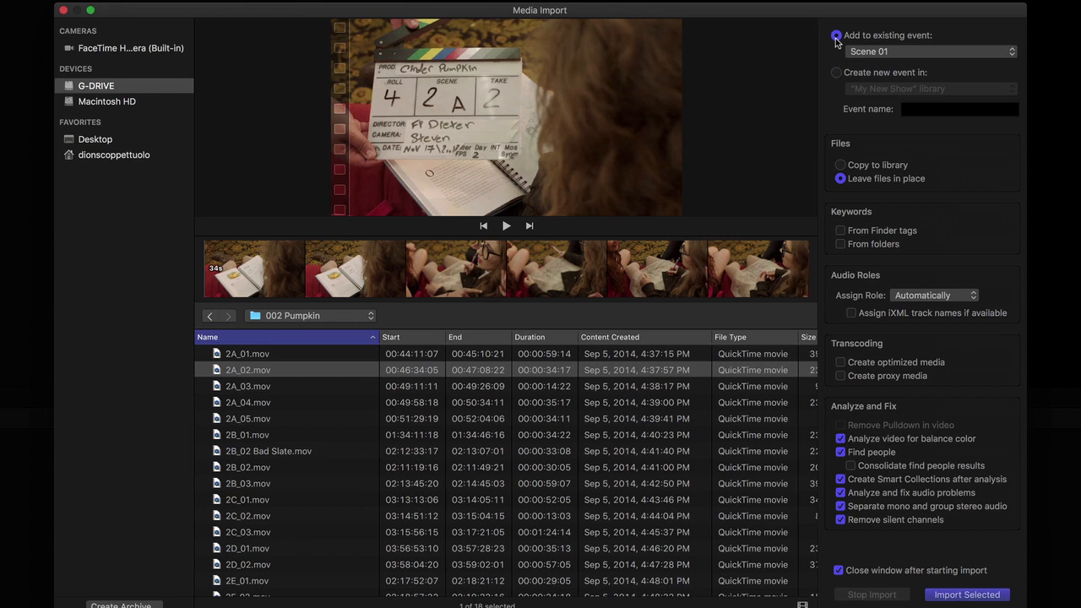
click(841, 166)
click(841, 179)
click(845, 370)
click(843, 364)
click(841, 376)
click(842, 377)
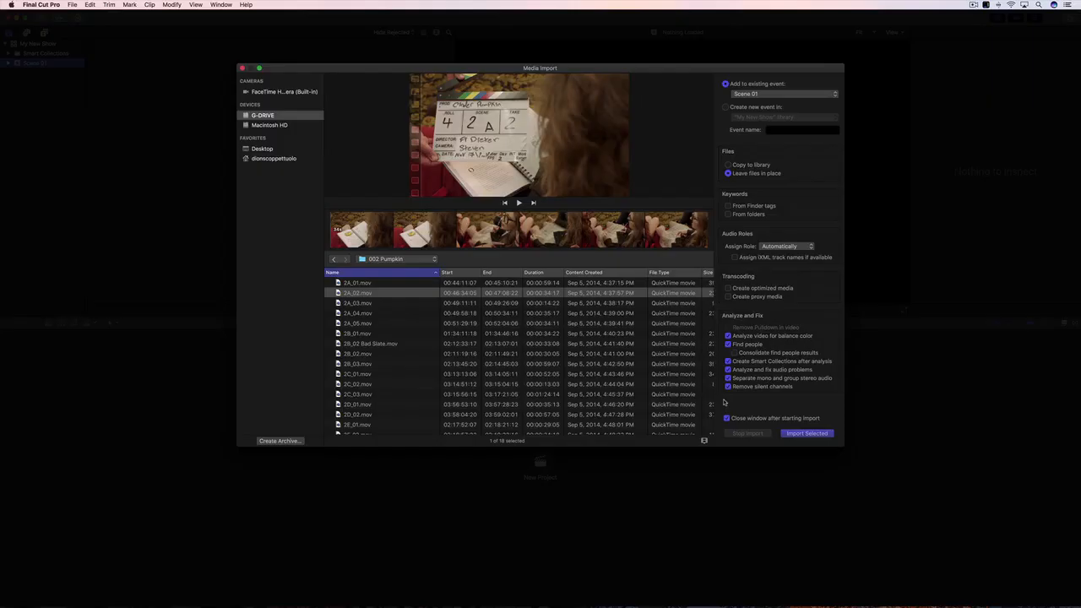
Select all clips in the 002 Pumpkin folder and import them into the Scene 01 event.
click(401, 285)
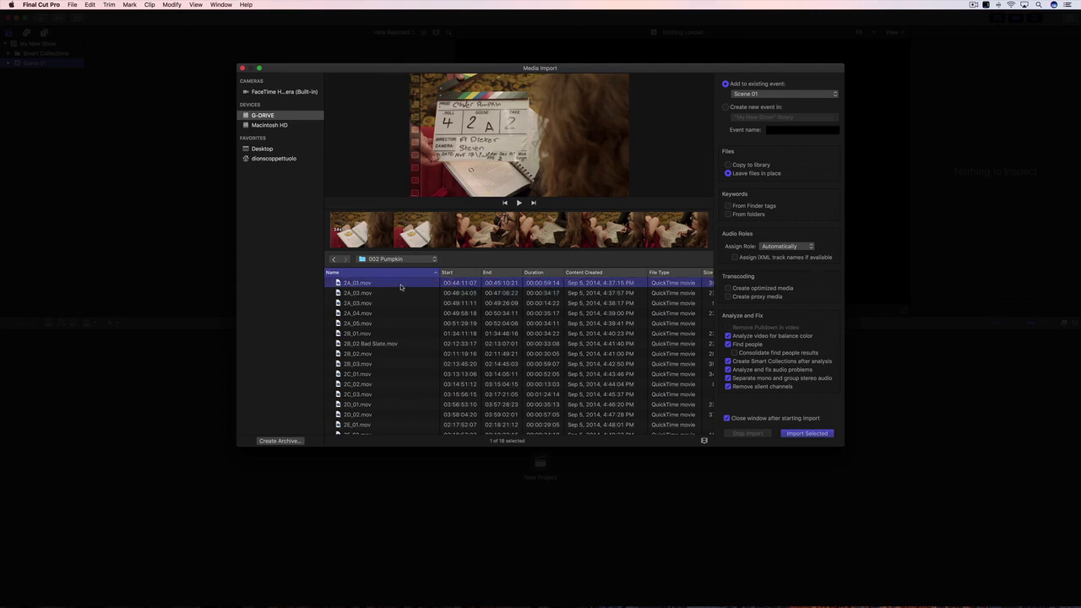
scroll(399, 309, down, 3)
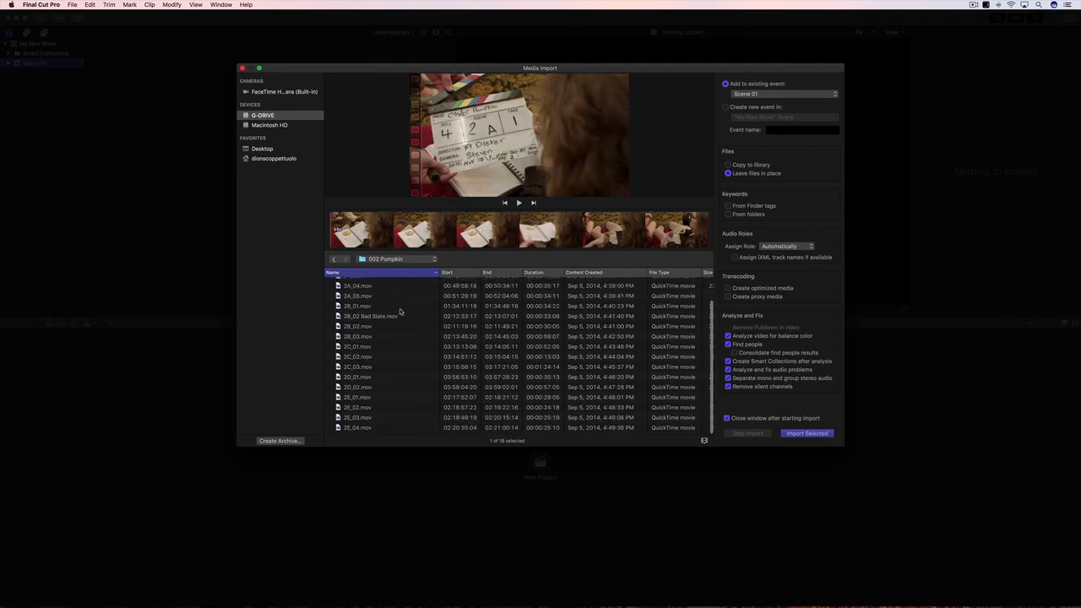
key(super+a)
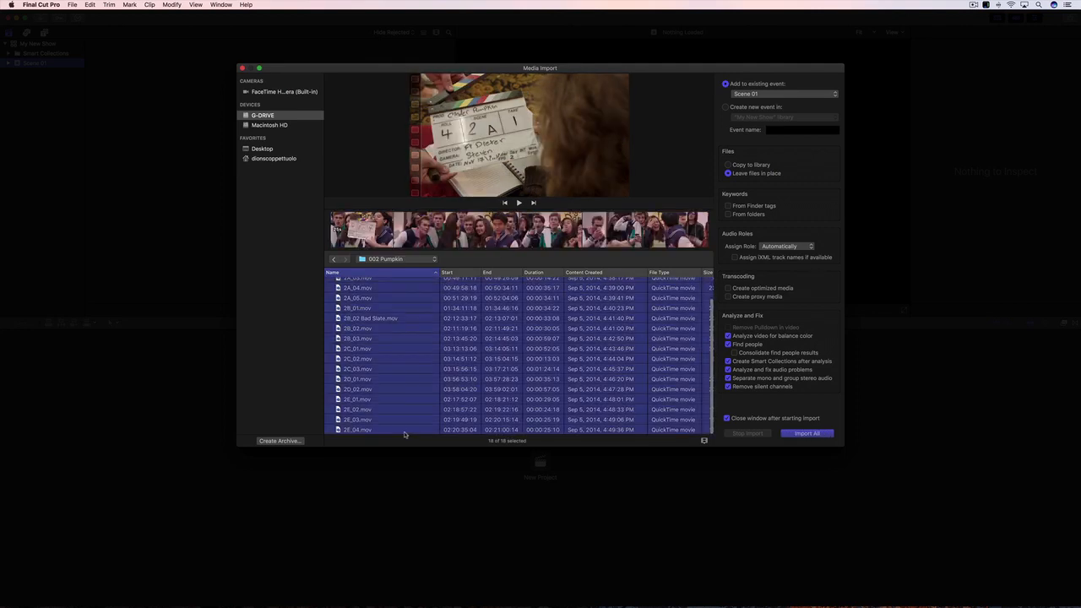
click(804, 433)
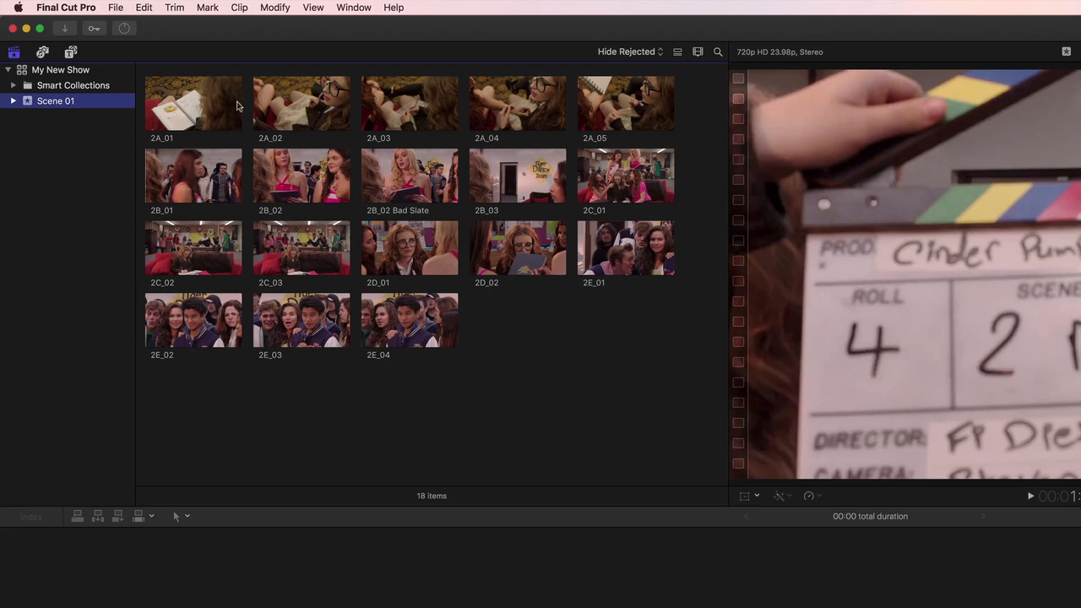
Check the background tasks, examining the per-clip progress of Transcoding and Analysis, and close the task list.
click(124, 30)
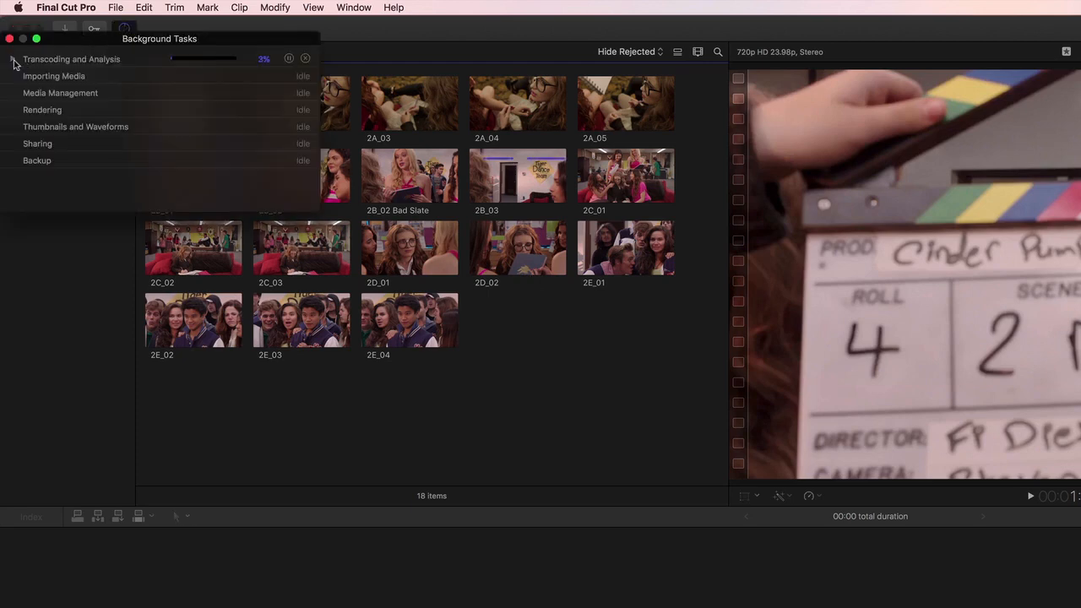
click(13, 60)
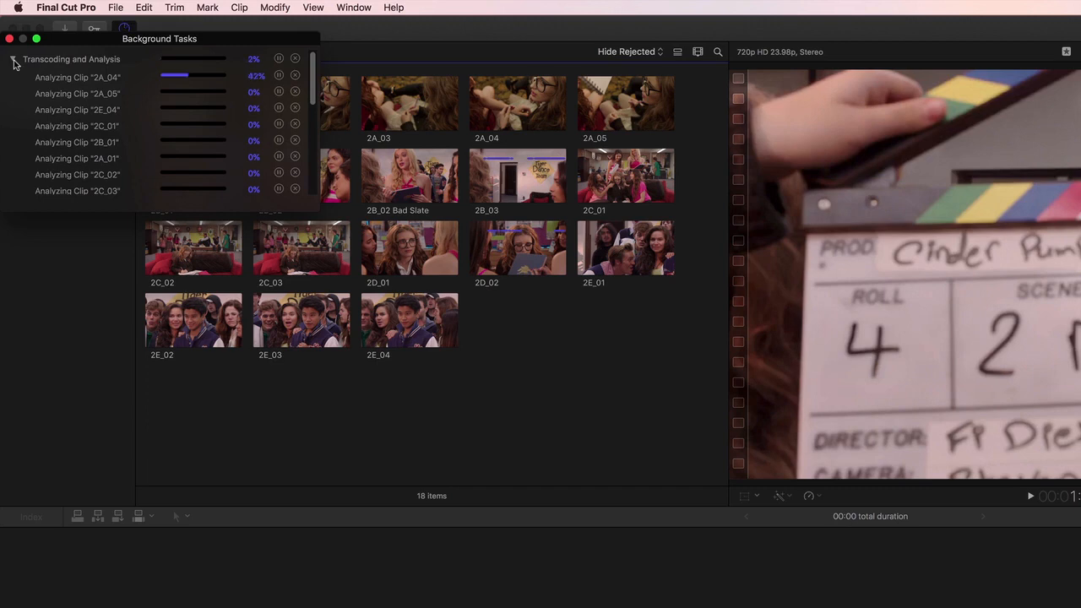
click(12, 60)
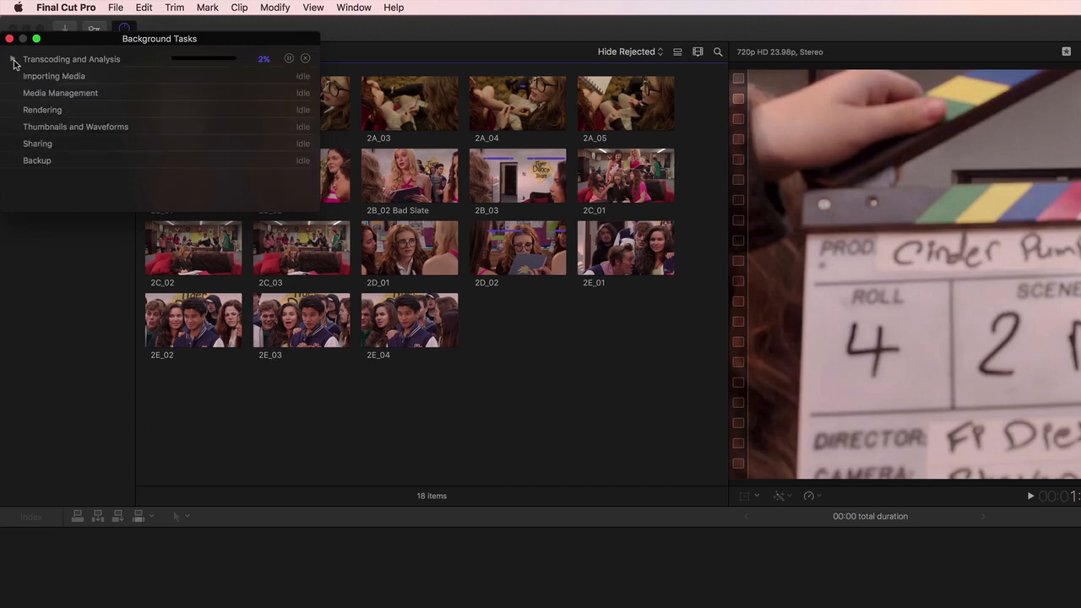
click(9, 38)
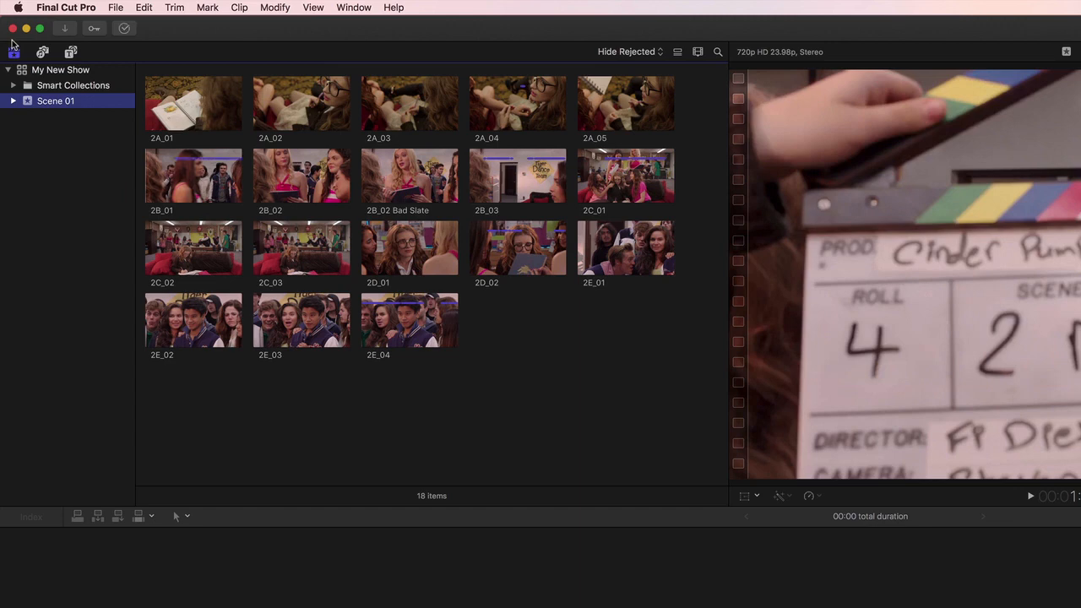
Create a new event named "Music and SFX" in the My New Show library.
click(112, 9)
mouse_move(137, 26)
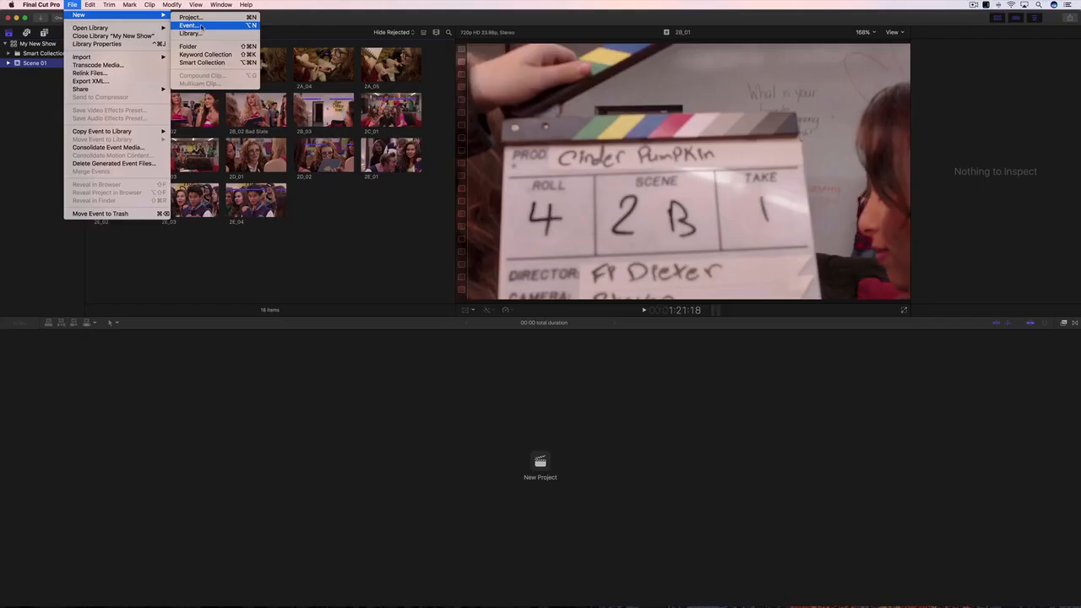
click(309, 43)
text(Music and SFX)
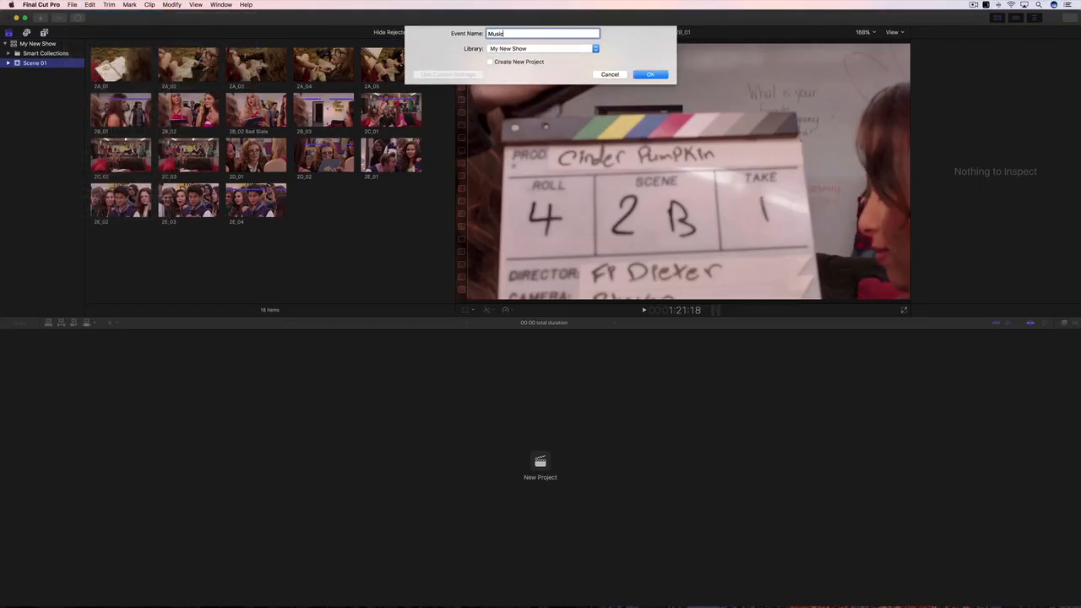
click(647, 75)
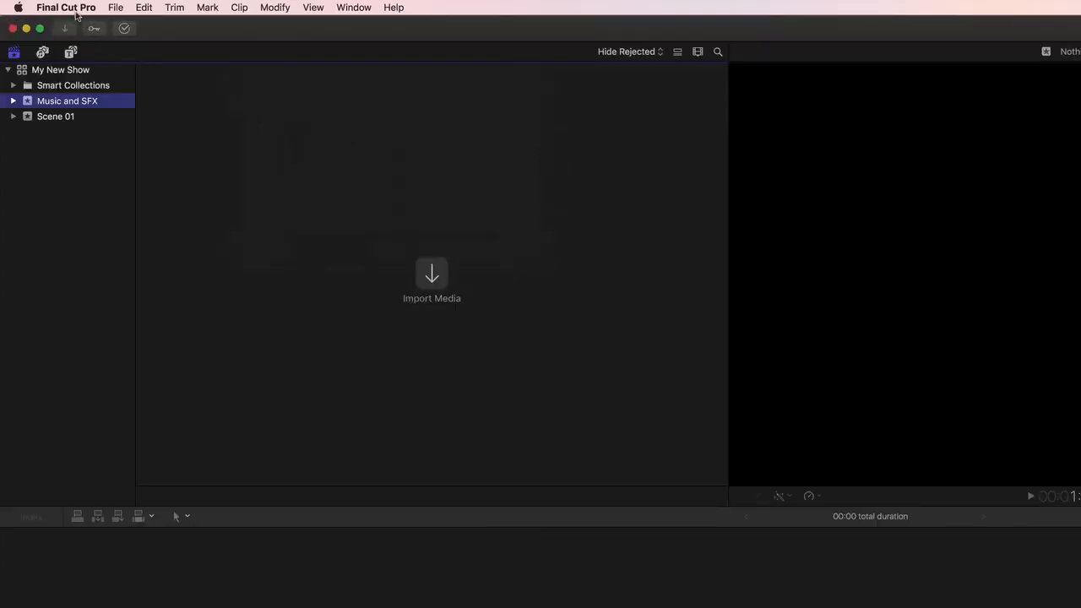
Review the Import preferences for files, keywords, audio roles, transcoding and analysis, and close the preferences.
click(75, 11)
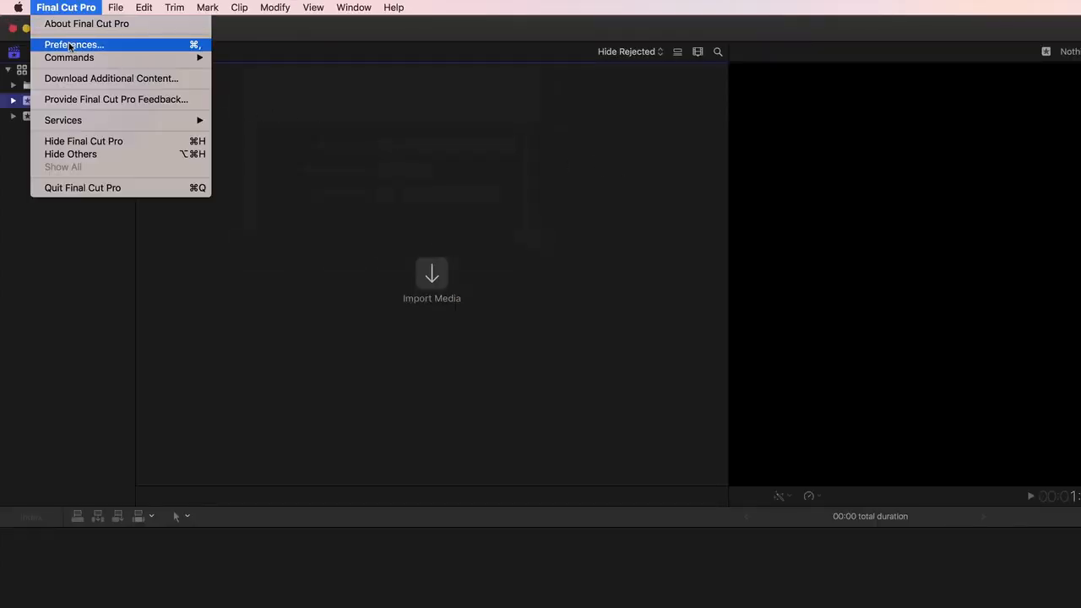
click(71, 44)
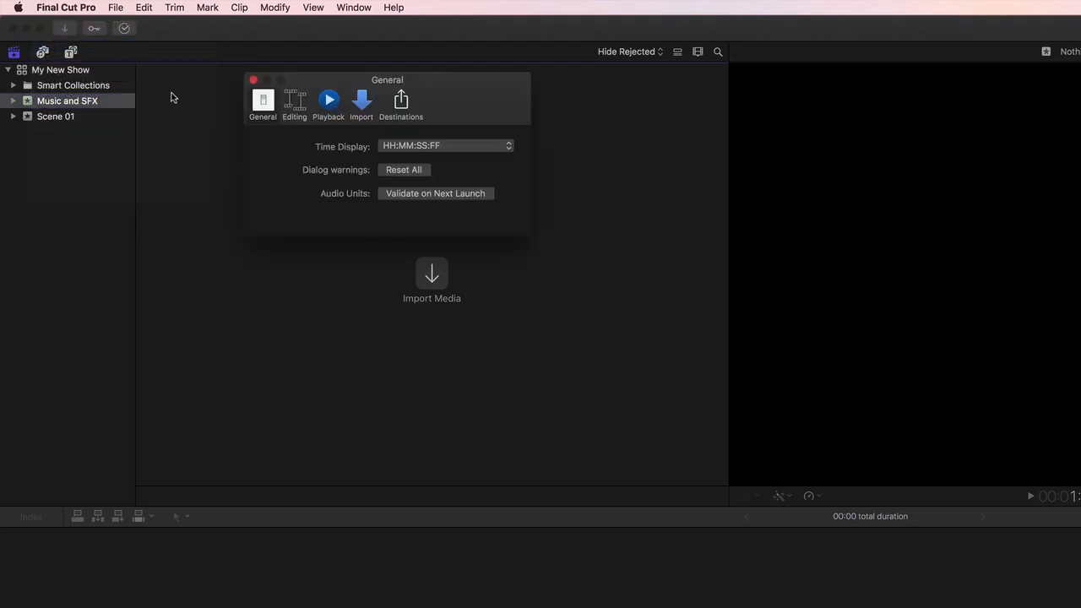
click(363, 105)
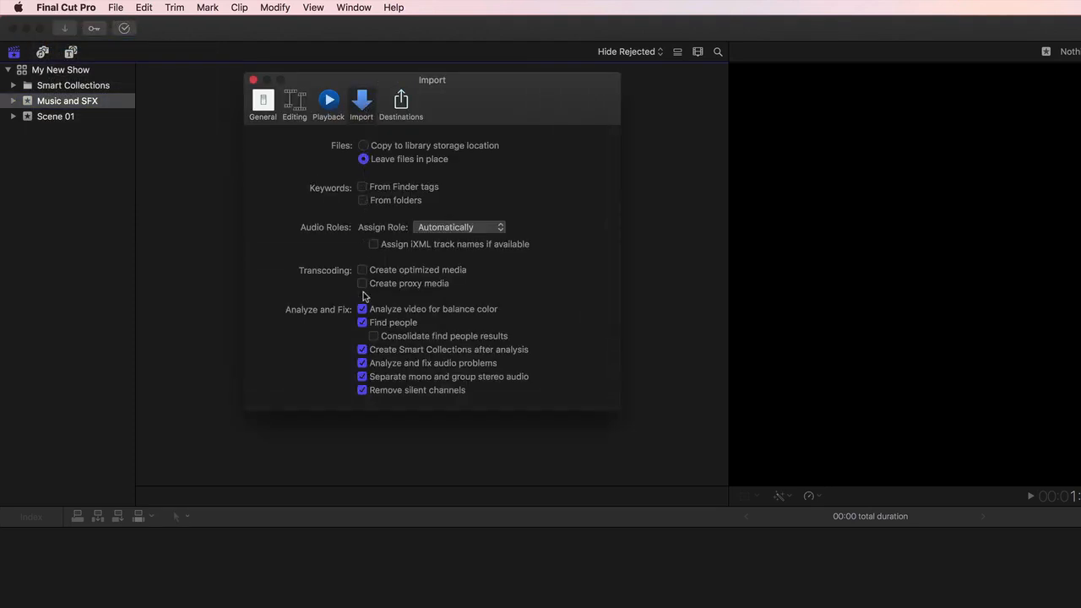
click(362, 104)
click(252, 79)
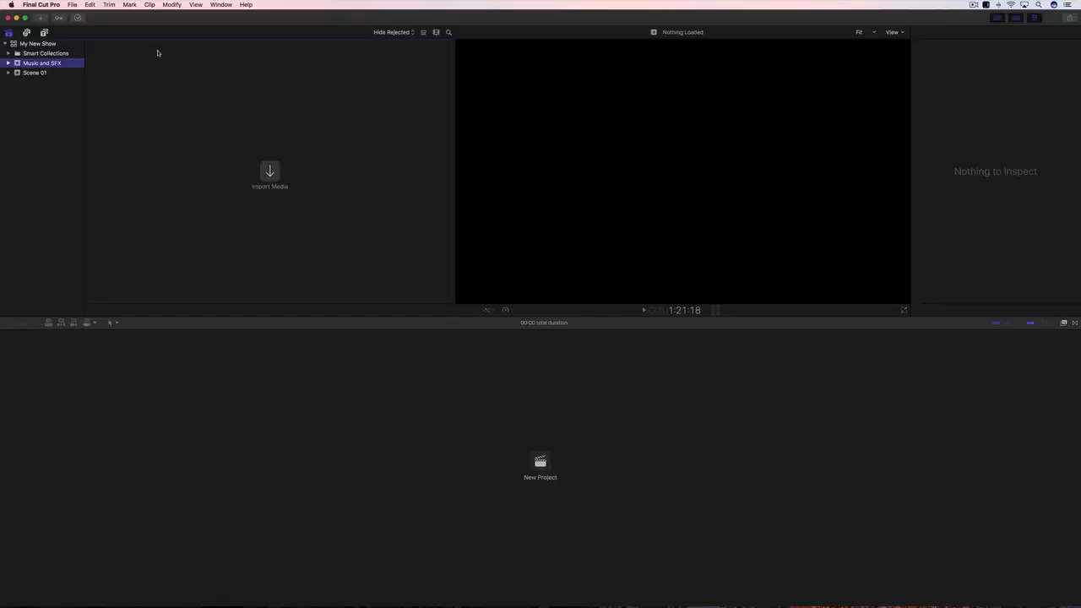
Switch to Finder and import the audio files from the Music and SFX folder into the Music and SFX event.
key(super+Tab)
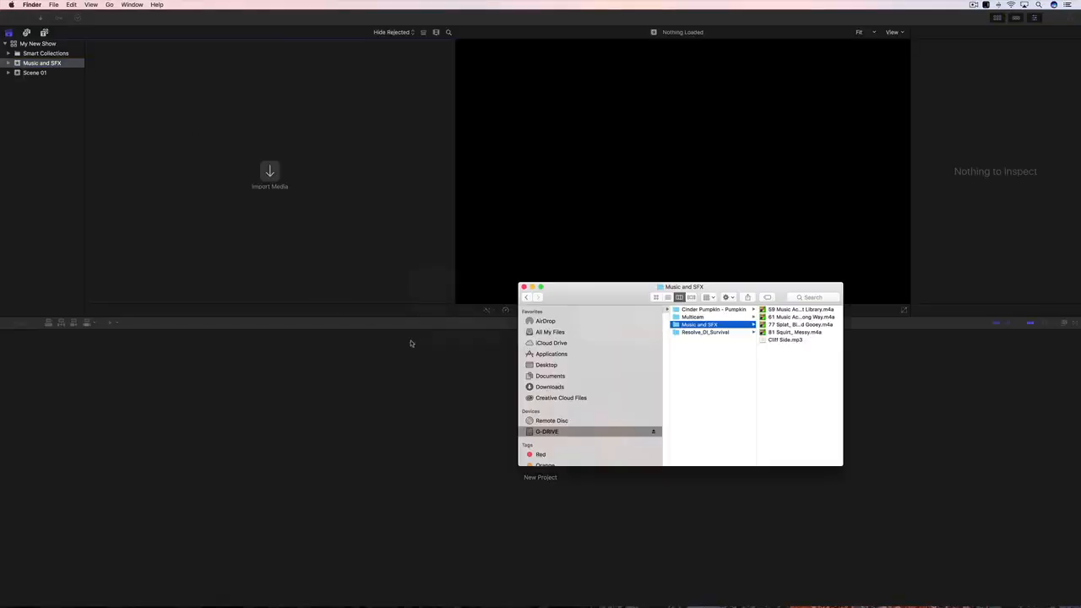
drag(785, 363, 283, 178)
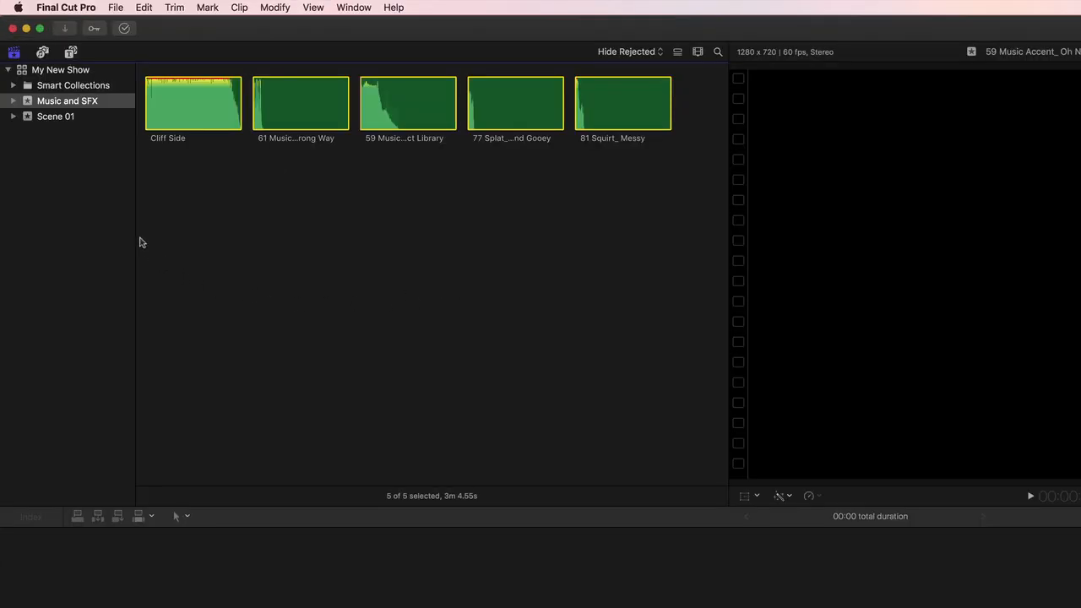
Show the Scene 01 clips, enlarge their thumbnails slightly, and turn the waveform display on and off again.
click(57, 120)
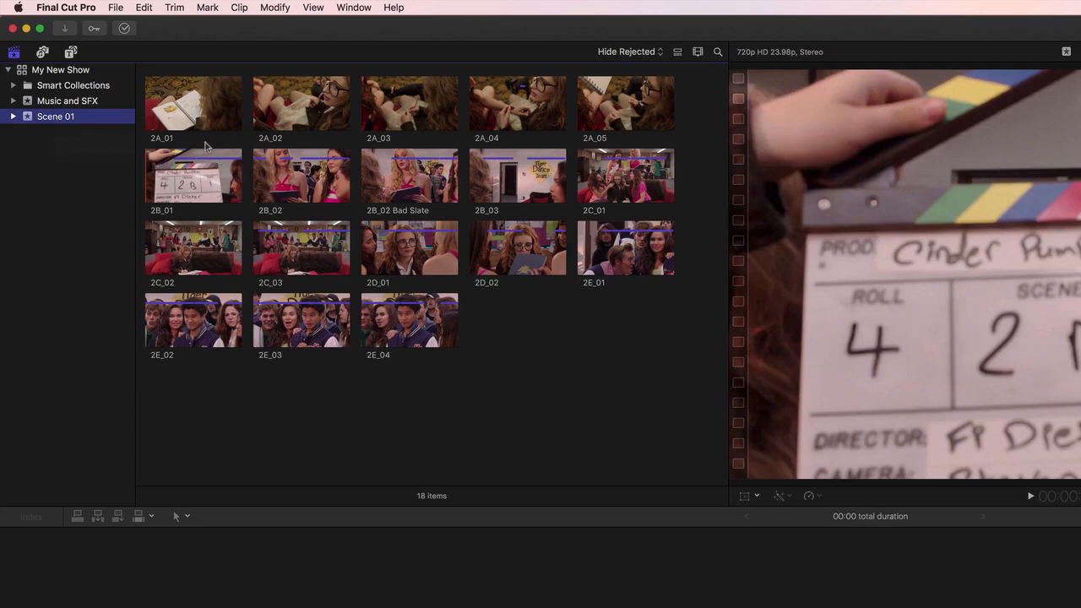
click(697, 53)
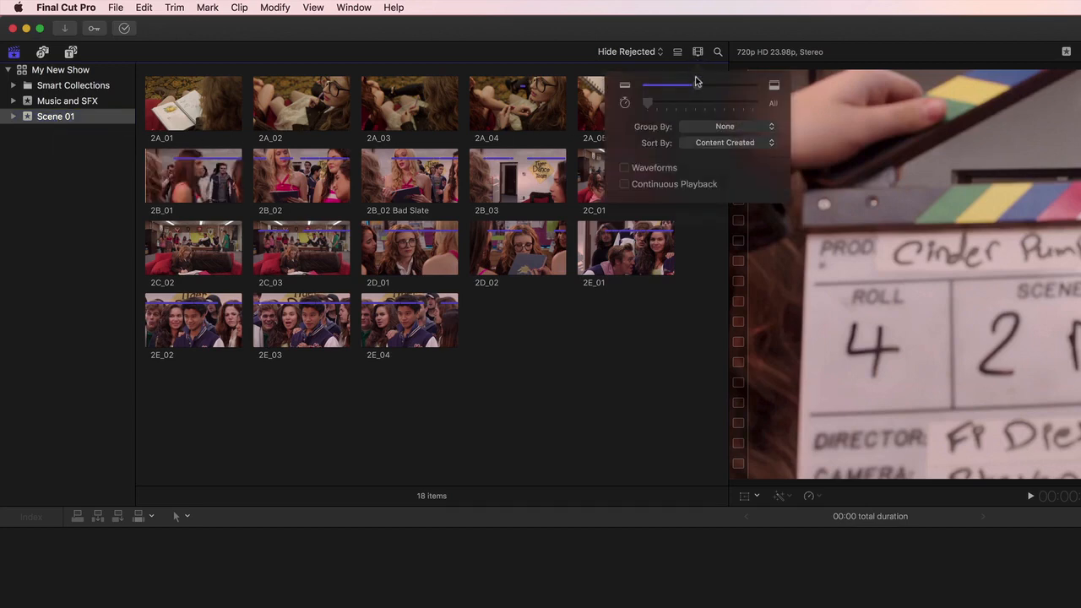
mouse_move(696, 85)
mouse_down()
mouse_move(723, 88)
mouse_move(705, 87)
mouse_up()
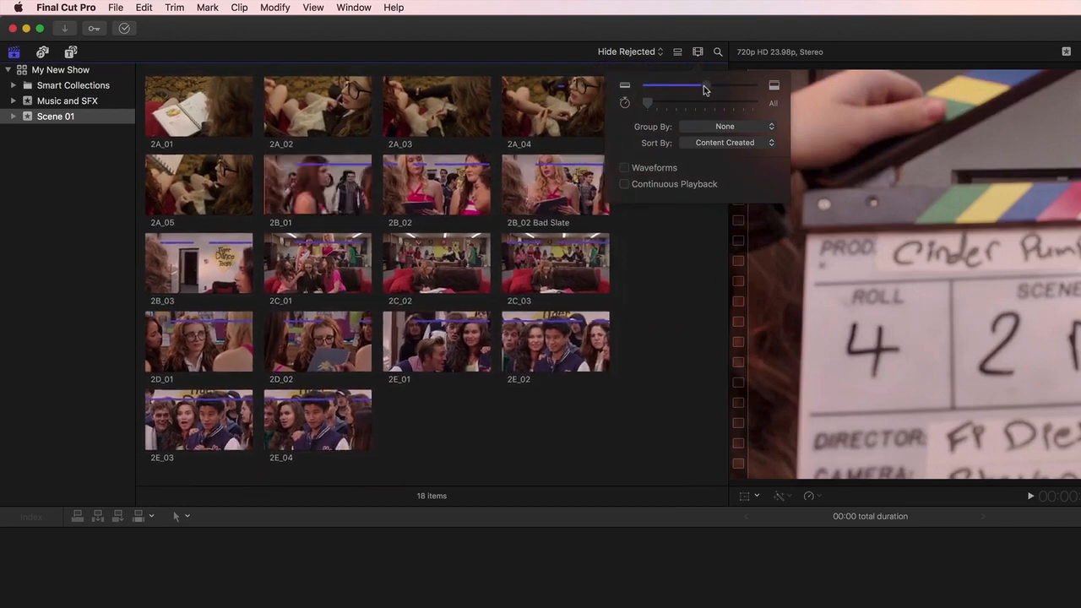
click(625, 169)
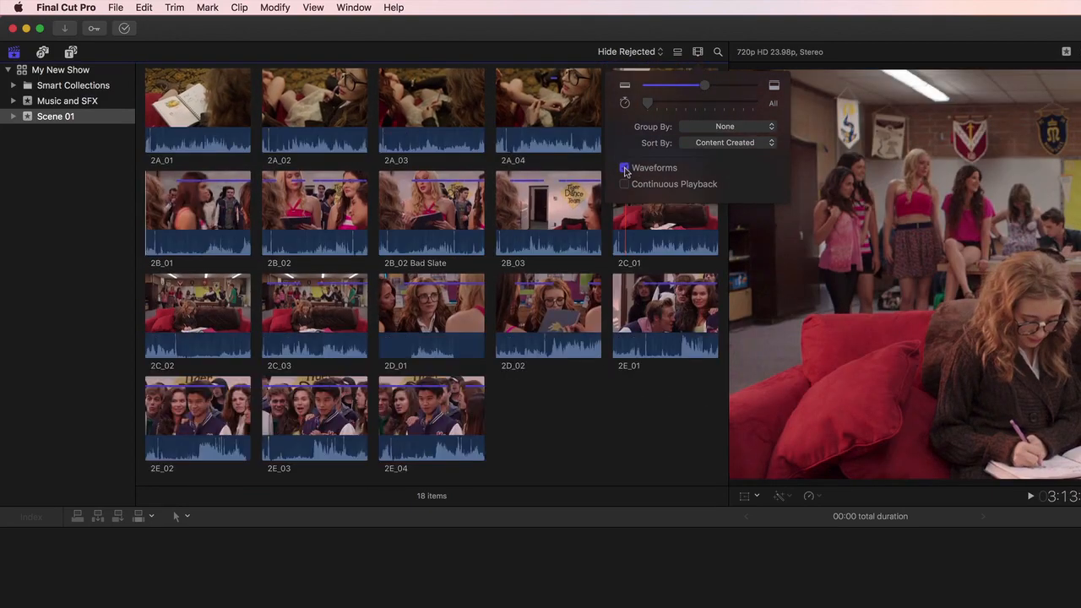
click(625, 169)
click(697, 52)
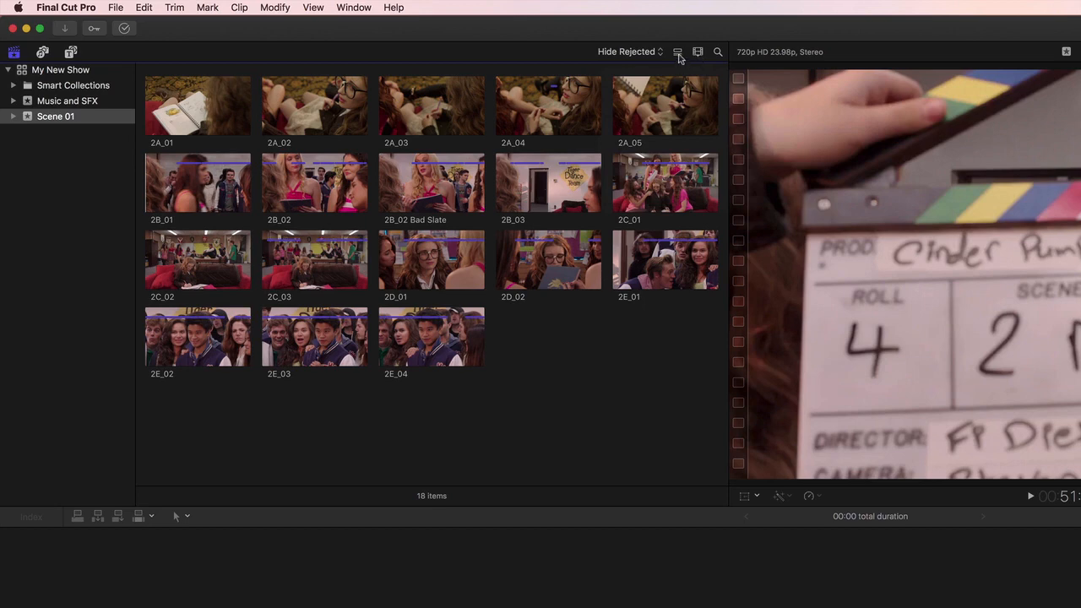
Display the Scene 01 clips as a list and preview clip 2A_01 in its filmstrip.
click(678, 54)
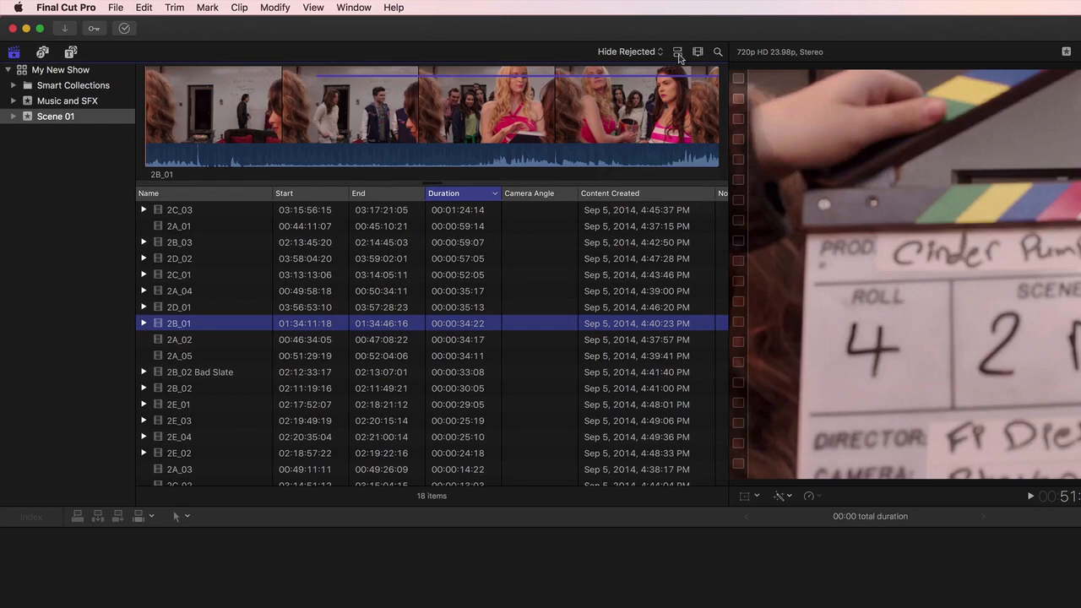
click(334, 228)
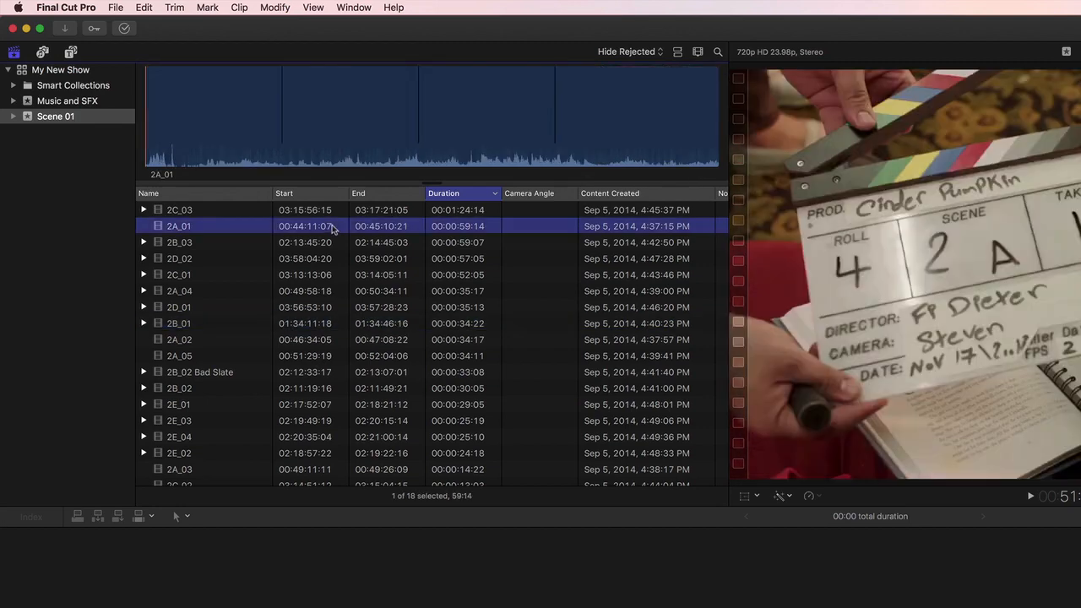
click(321, 125)
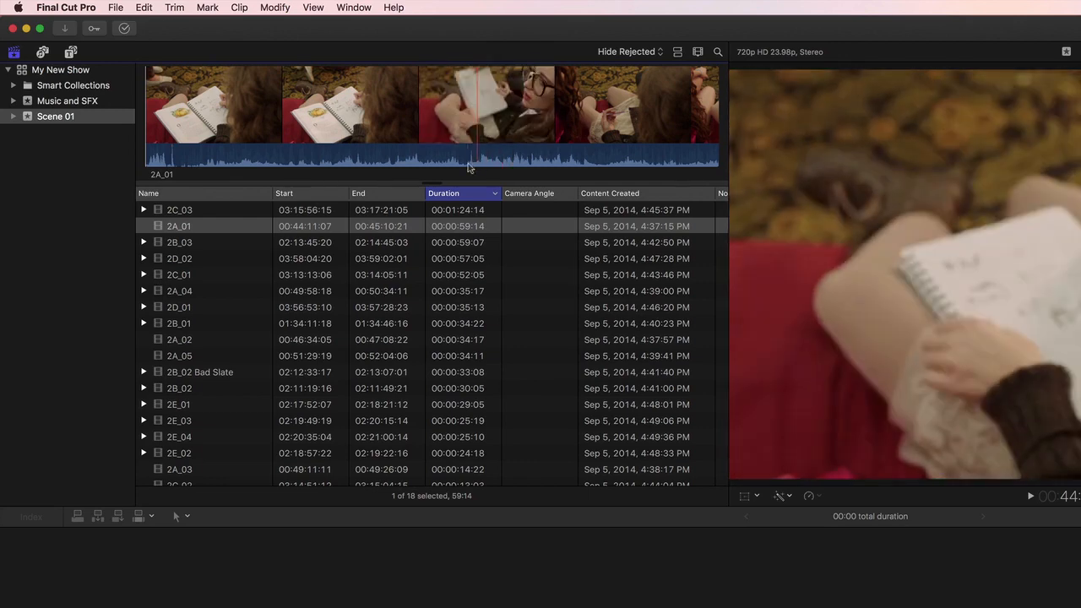
Check which metadata columns the clip list offers and move the Camera Angle column behind Content Created.
right_click(451, 195)
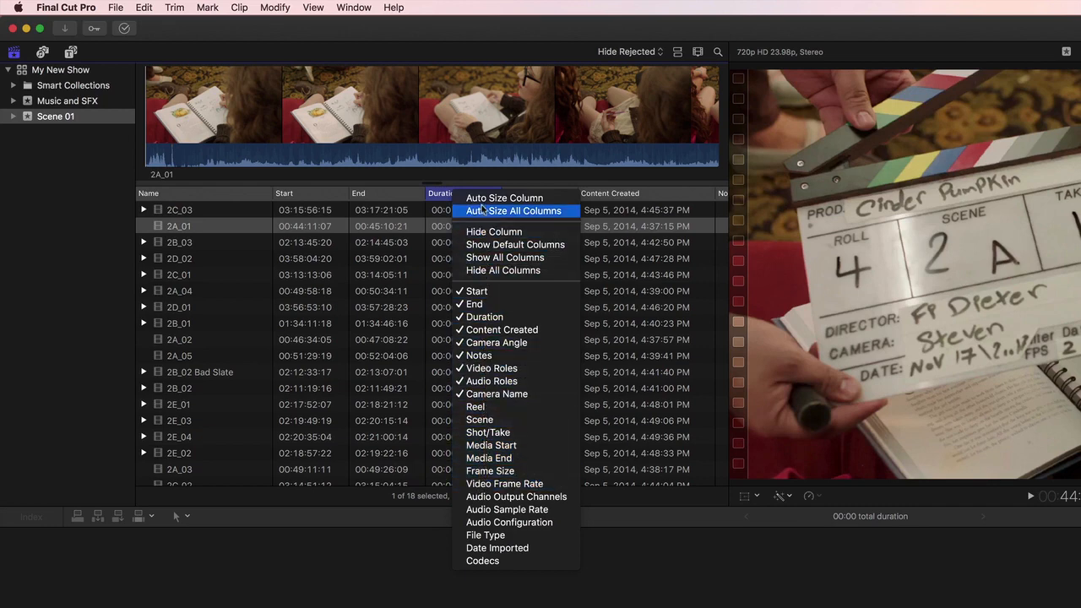
click(438, 201)
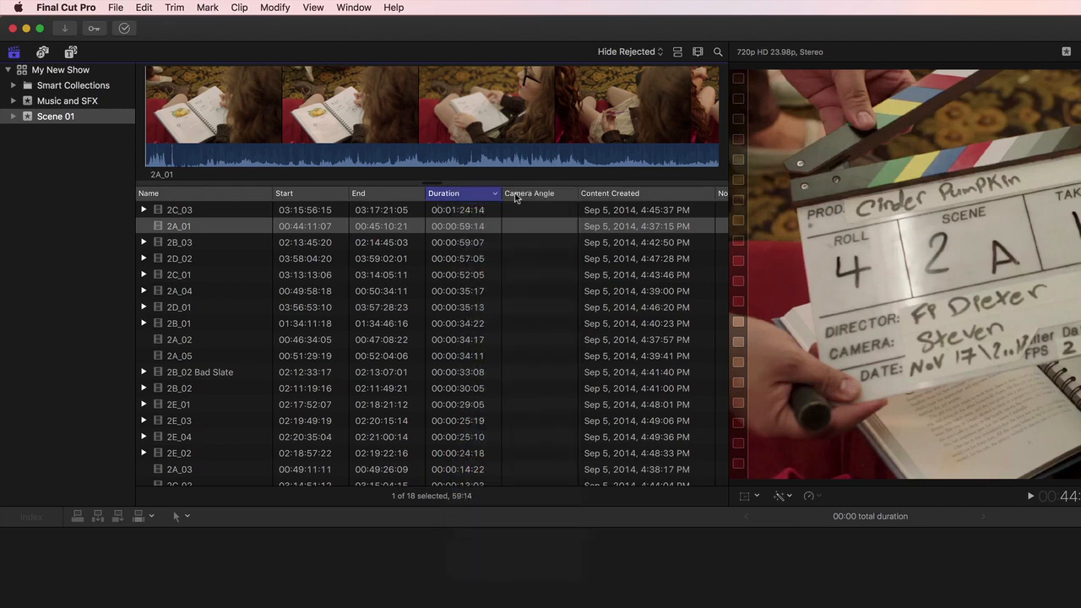
drag(514, 199, 610, 197)
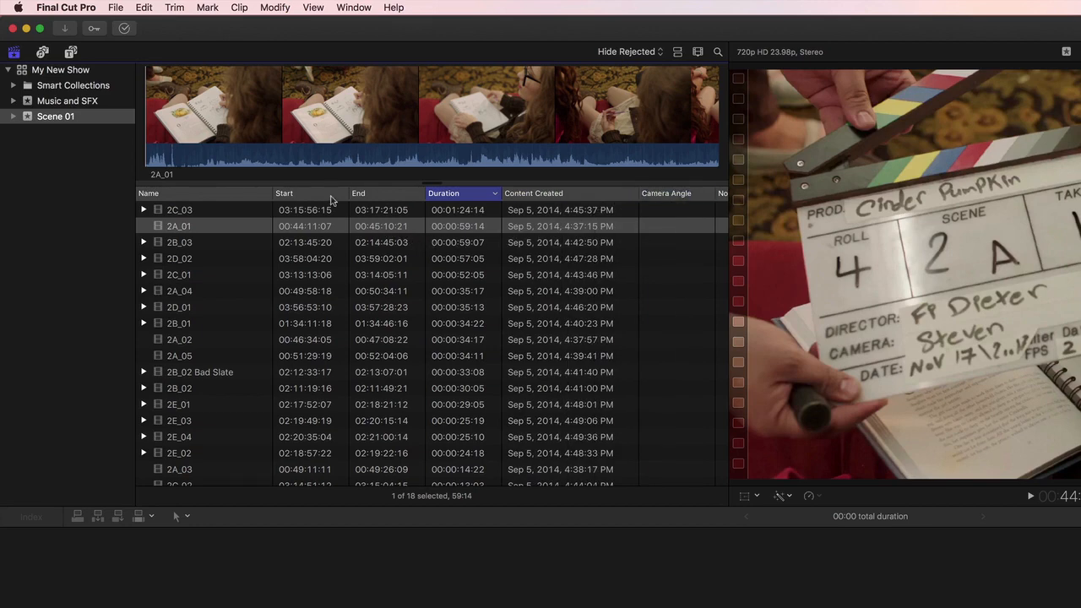
Sort the clip list by Start in ascending order and return the browser to filmstrip view.
click(332, 194)
click(331, 196)
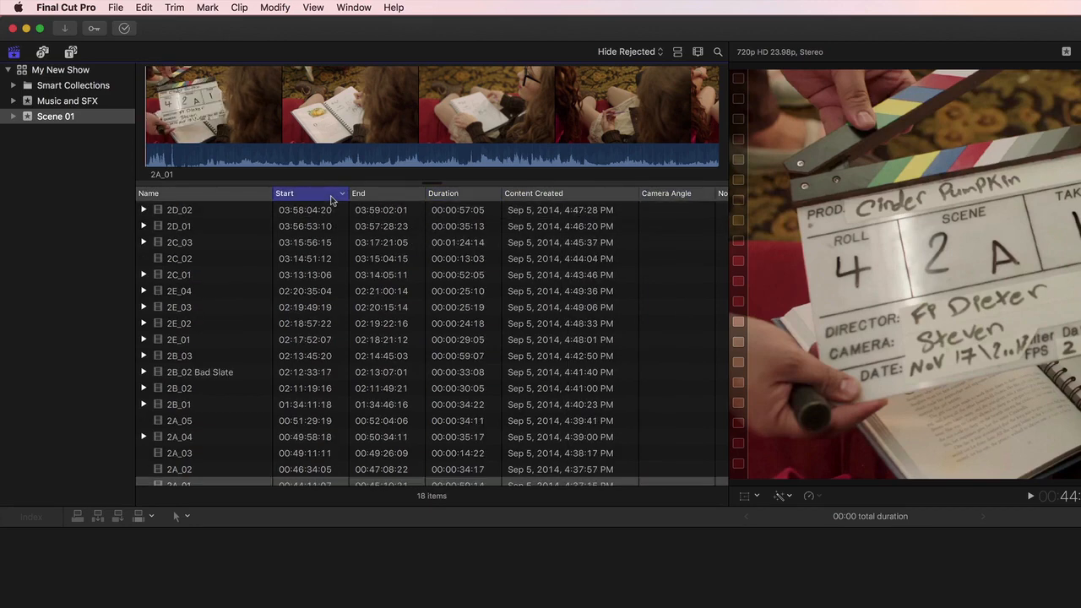
click(332, 195)
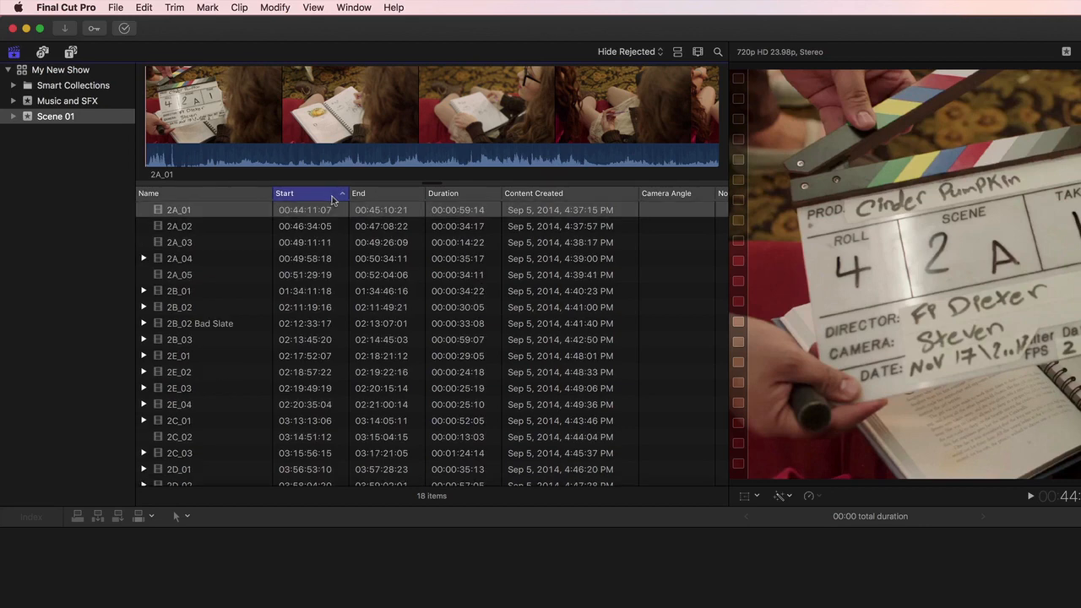
click(677, 52)
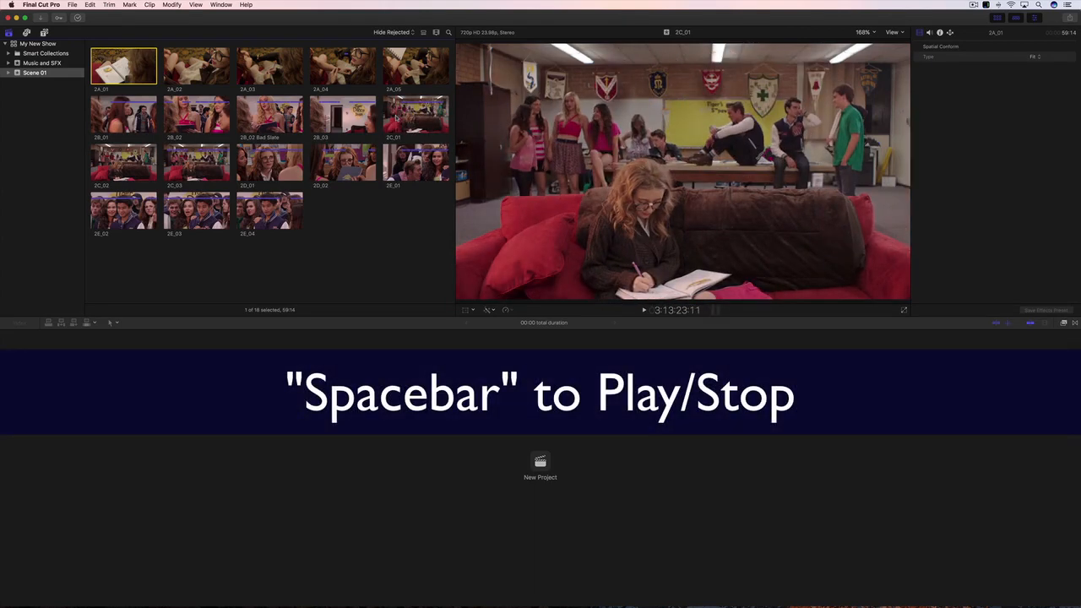
Play clip 2C_01, stop it, and step forward through it frame by frame.
key(space)
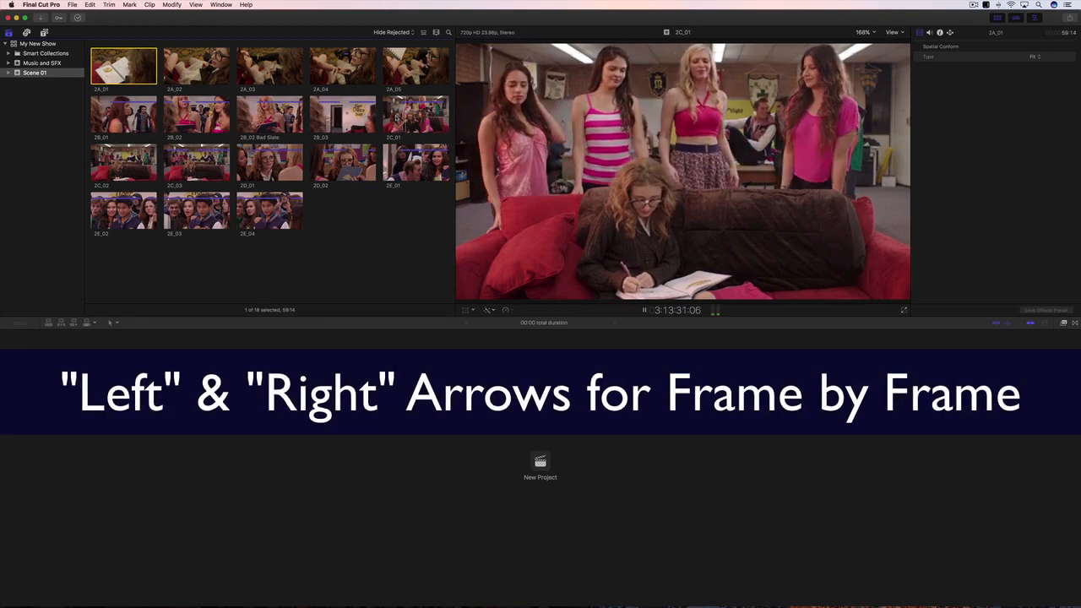
key(space)
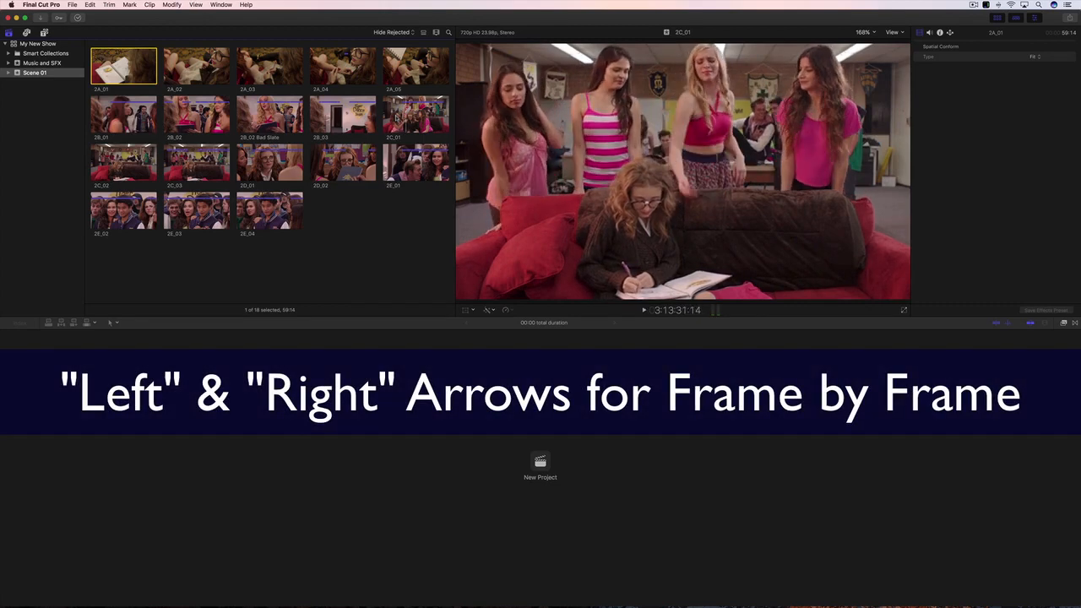
key(Right)
key(Right)
key(Right)
key(Right)
key(Right)
key(Right)
key(Right)
key(Right)
key(Right)
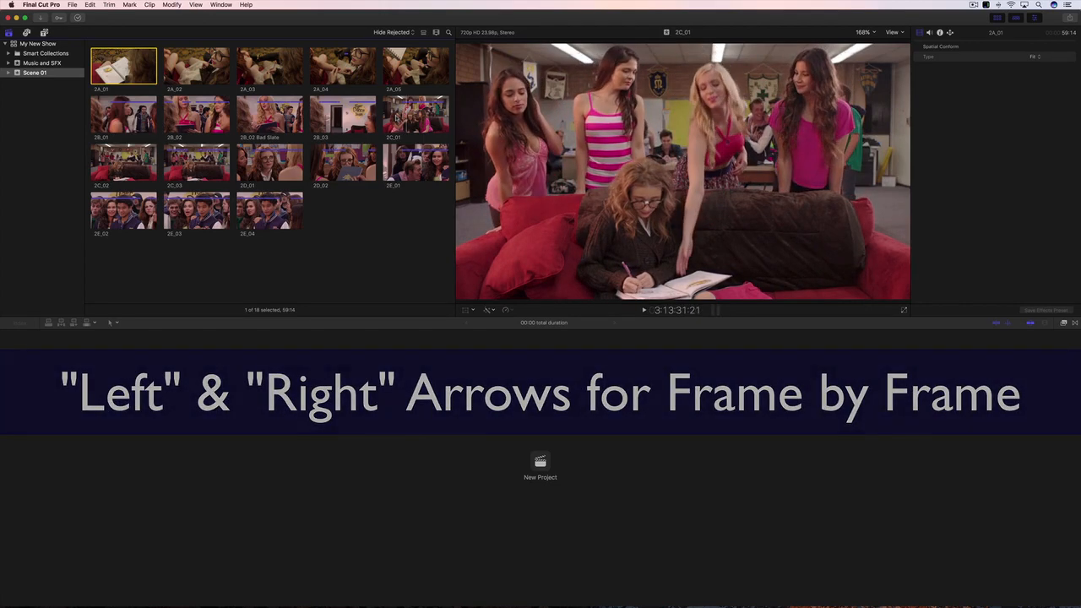
key(Right)
key(Right)
key(Right)
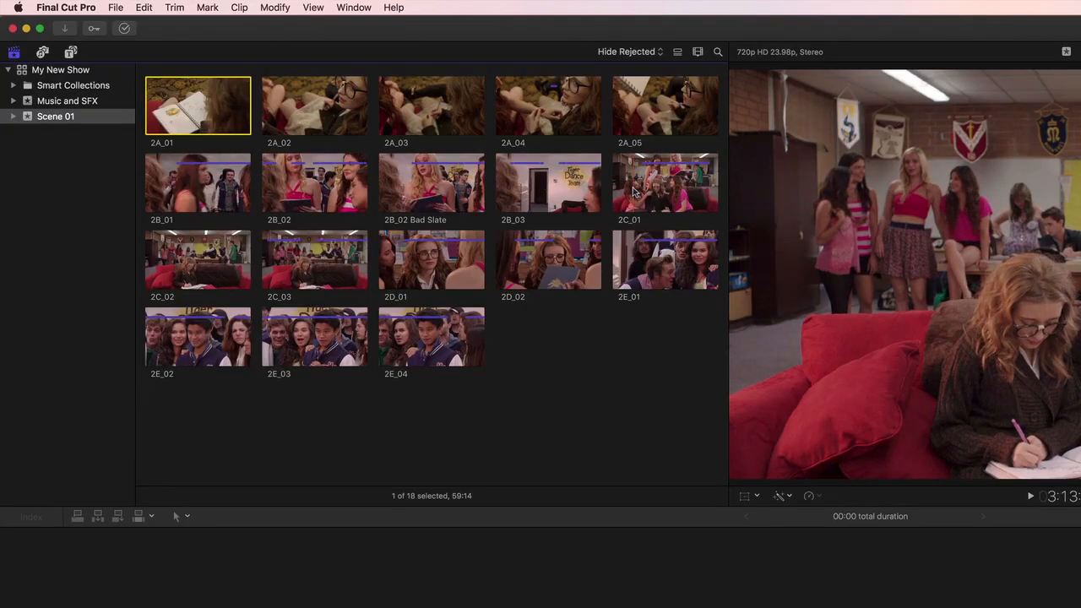
Select a range of about 37:16 within clip 2C_01 and rate it as a Favorite.
drag(635, 193, 706, 184)
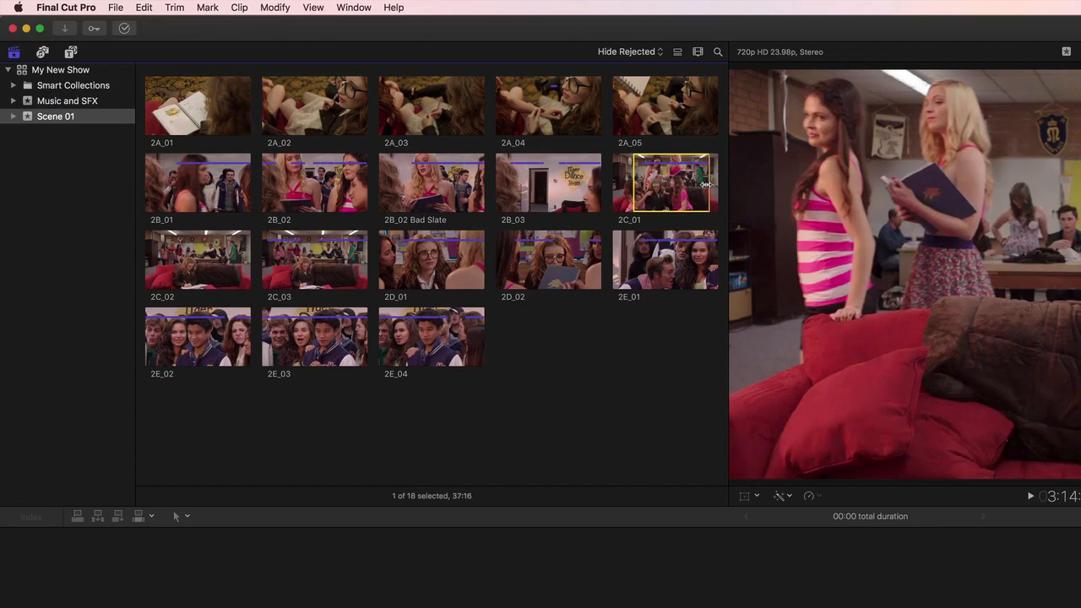
key(f)
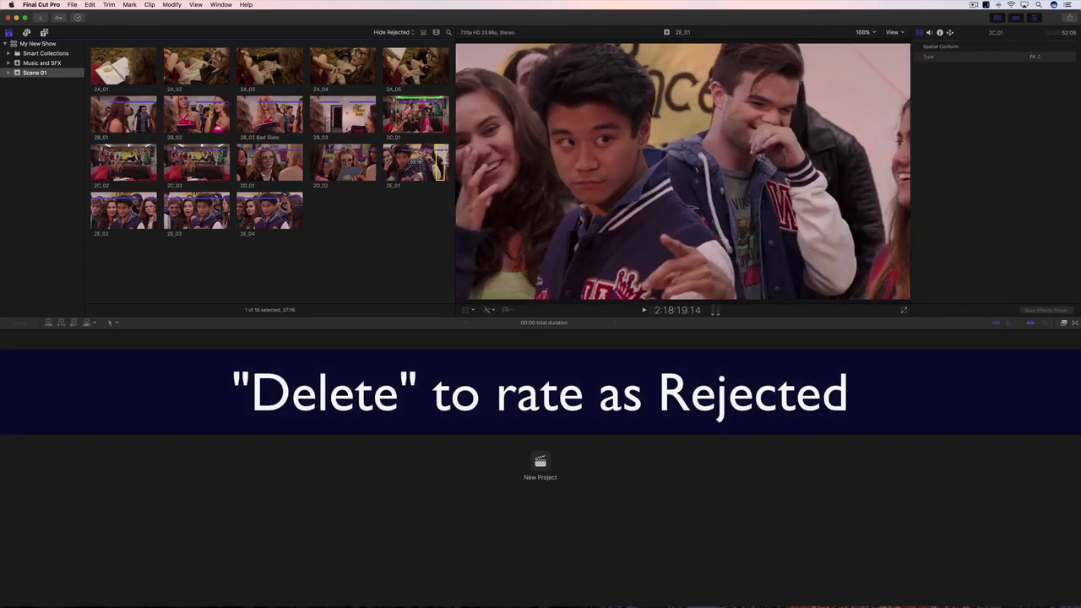
Select a short range at the end of clip 2E_01 and rate it as Rejected.
drag(442, 160, 443, 160)
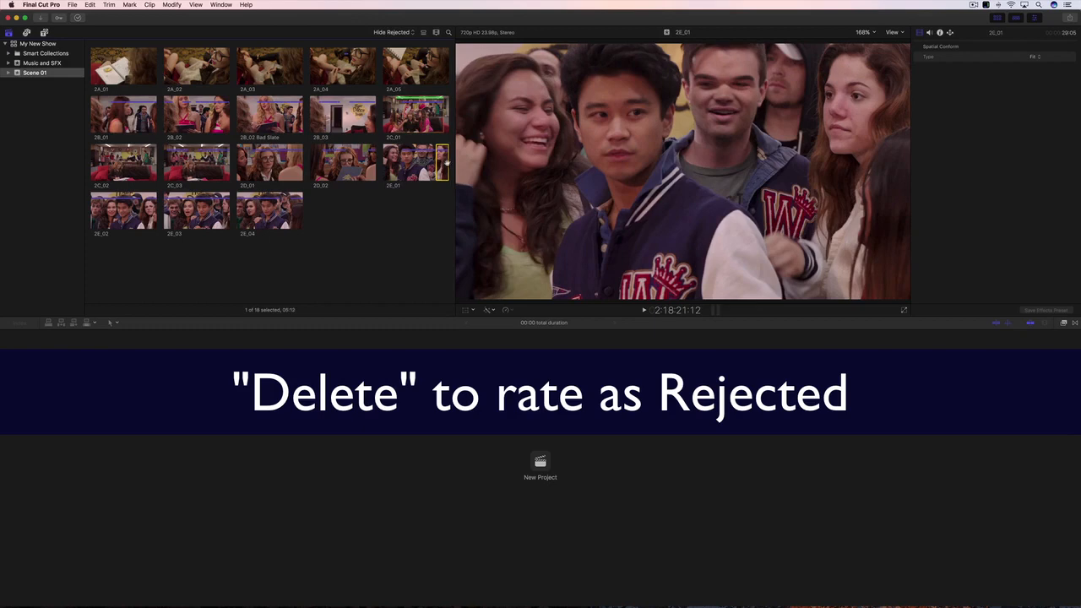
key(BackSpace)
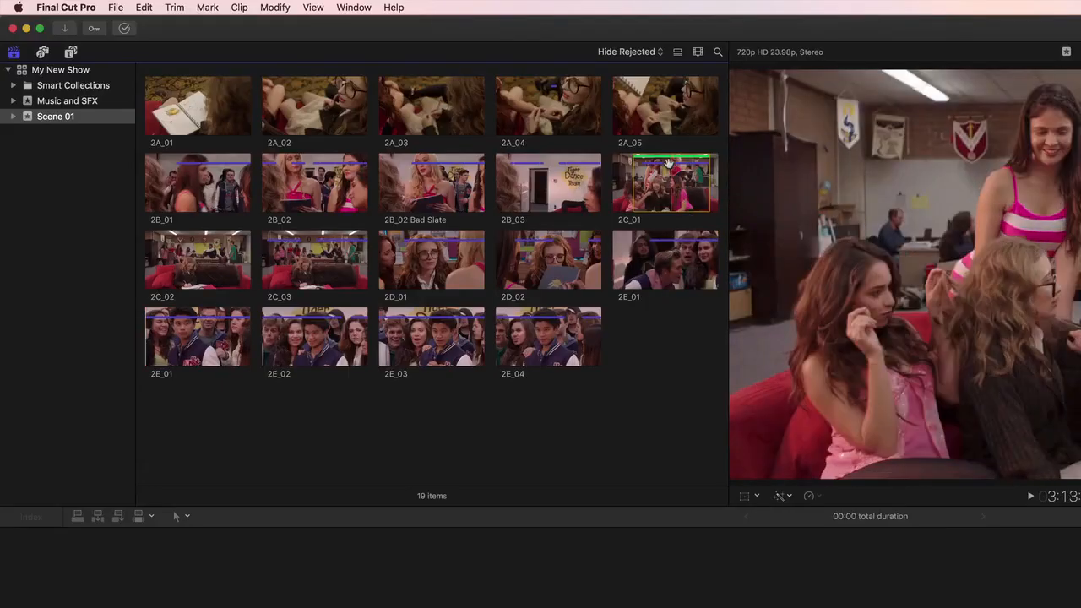
Filter the browser to show only Rejected clips, and return the filter to Hide Rejected.
click(638, 56)
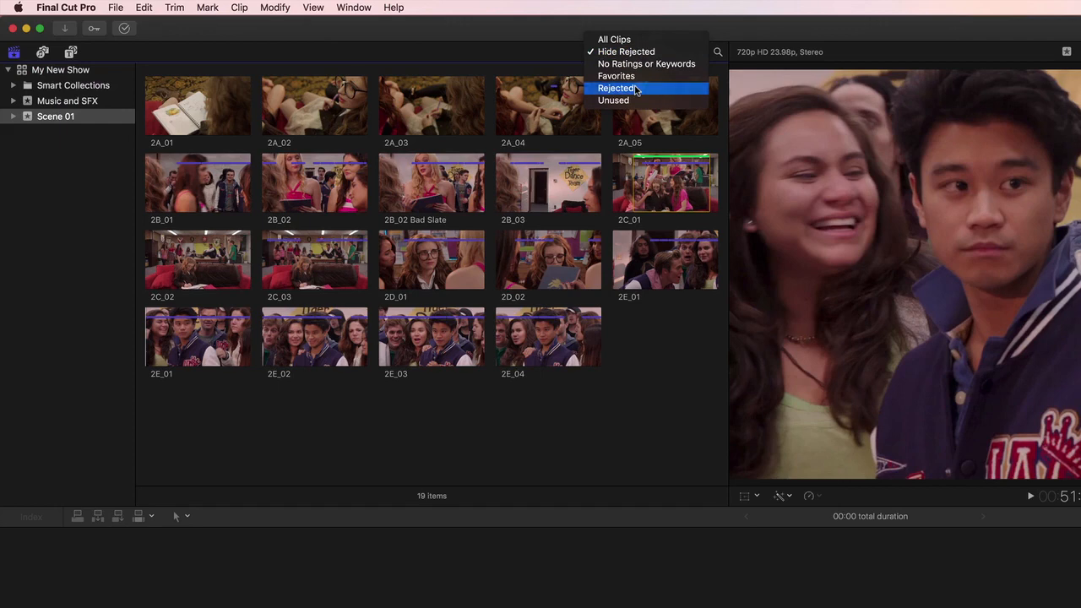
click(637, 88)
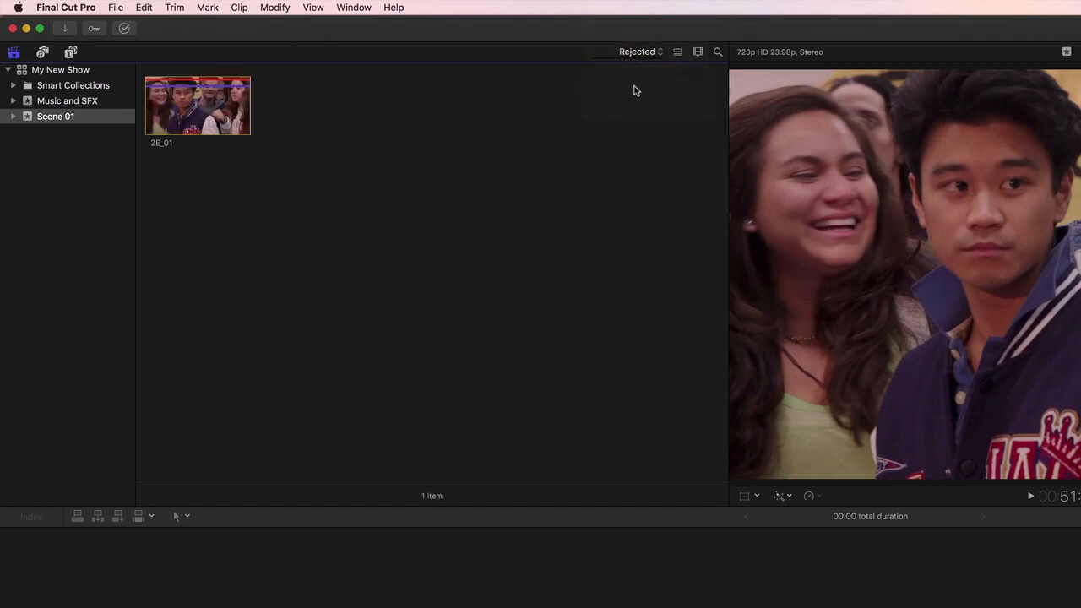
click(641, 54)
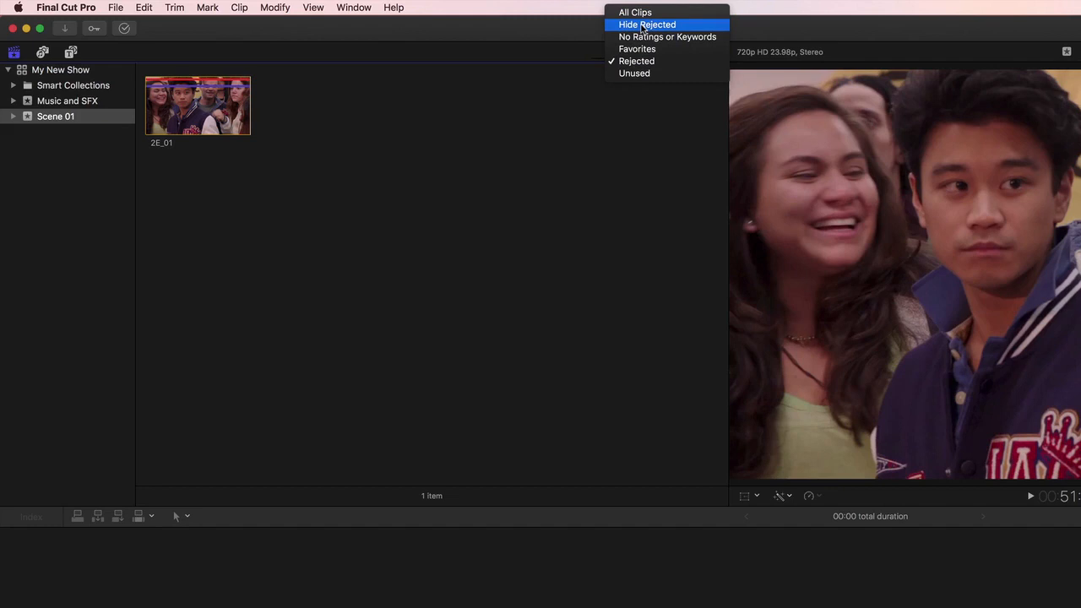
click(643, 28)
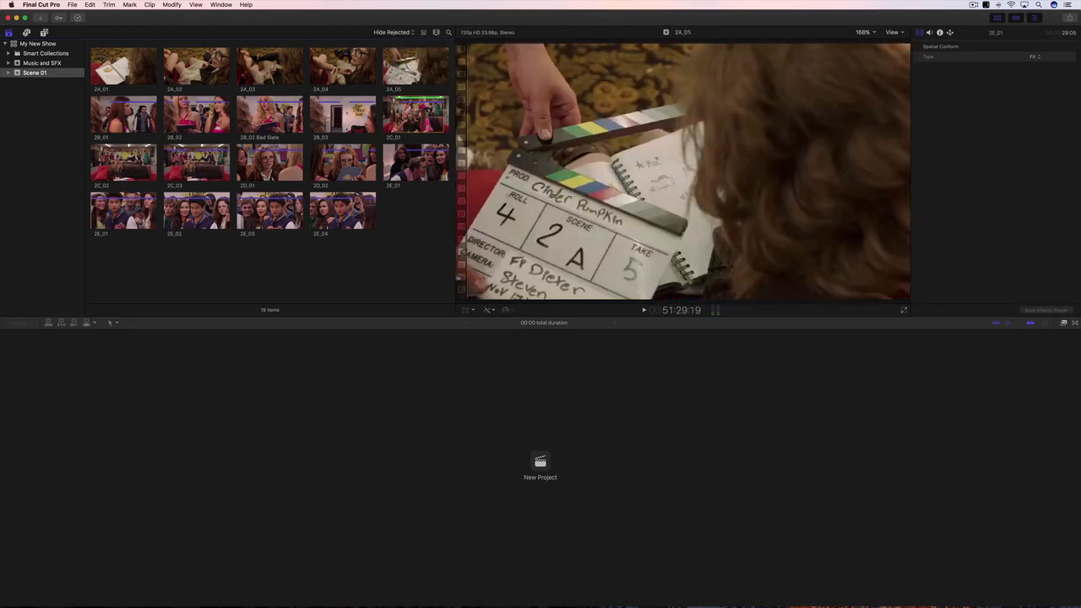
Assign the keyword "B Camera" to clip 2A_05.
click(423, 66)
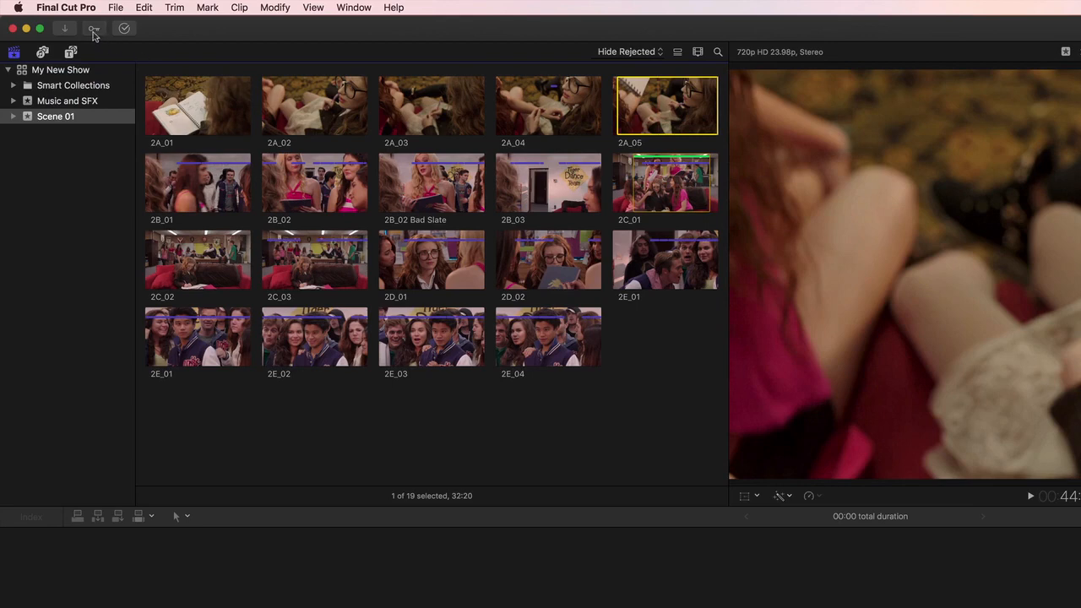
click(93, 30)
text(B Camera)
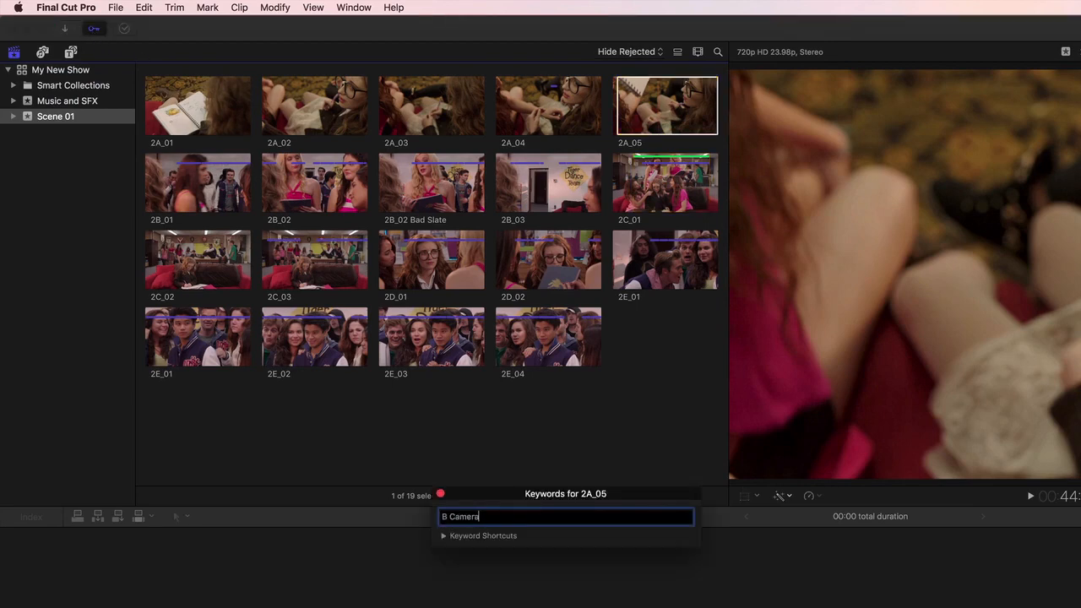
key(Return)
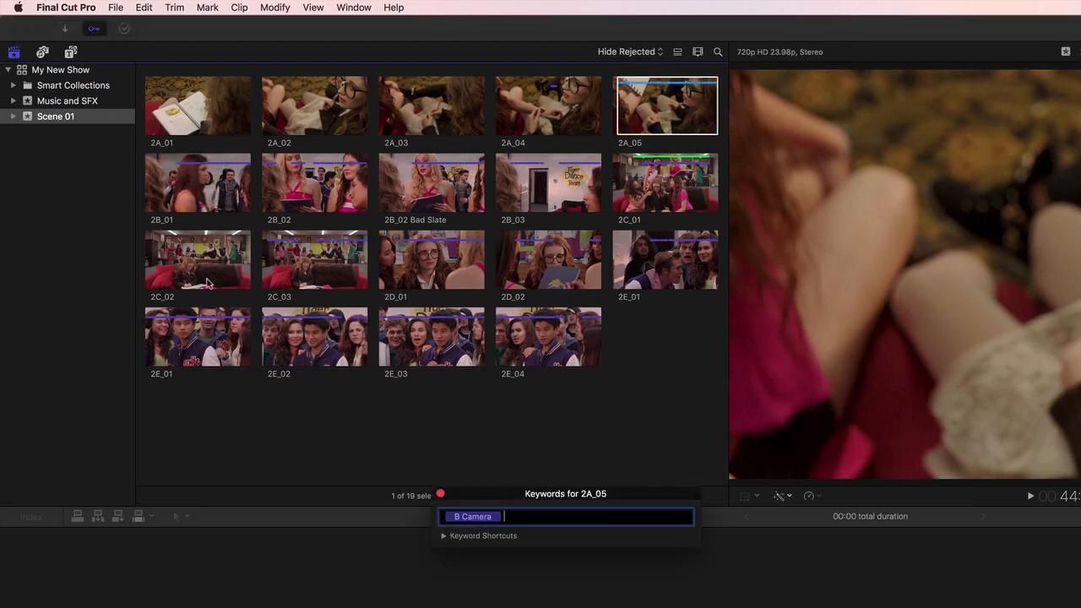
Close the keyword editor, view the contents of Scene 01's B Camera keyword collection, and return to the whole event.
click(440, 495)
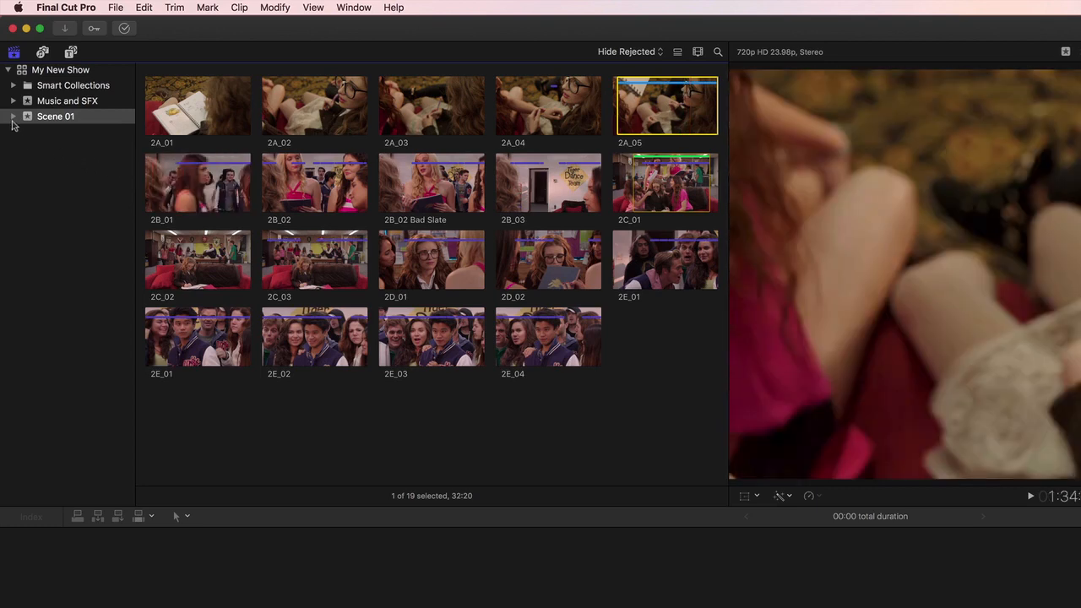
click(13, 117)
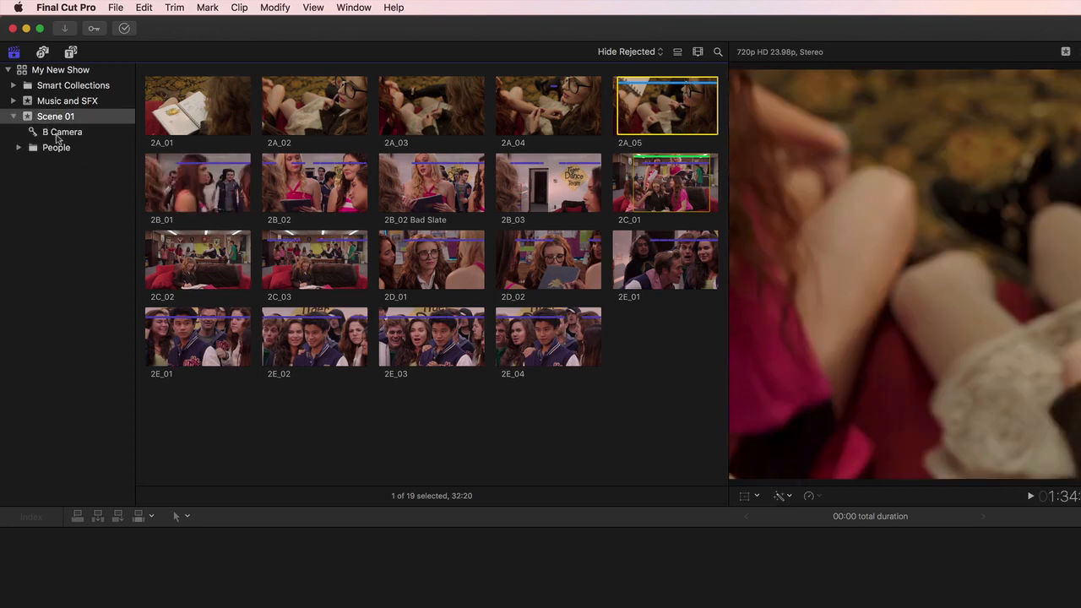
click(60, 133)
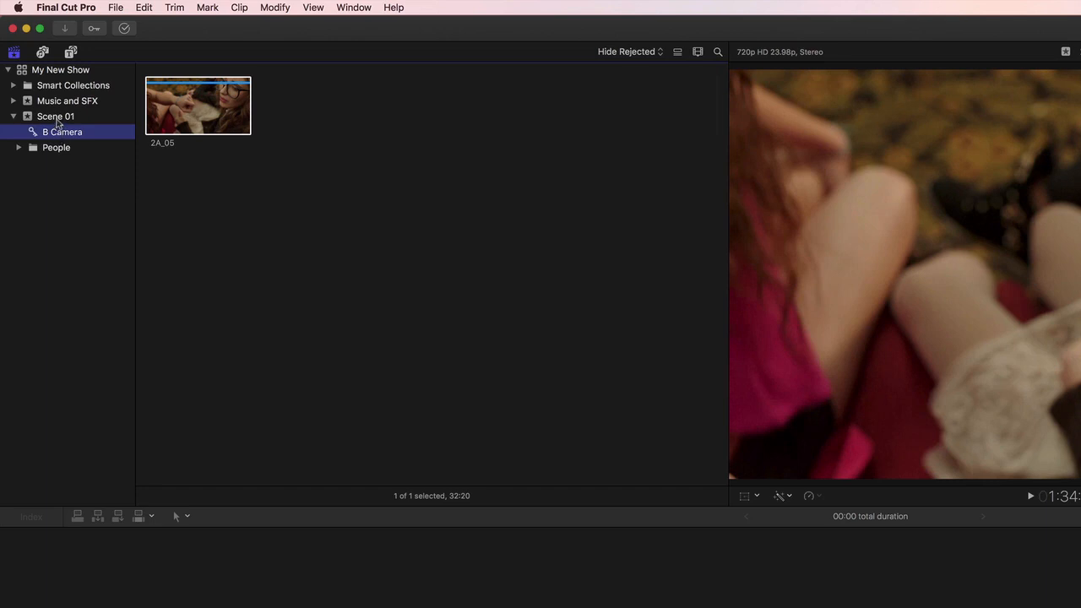
click(58, 119)
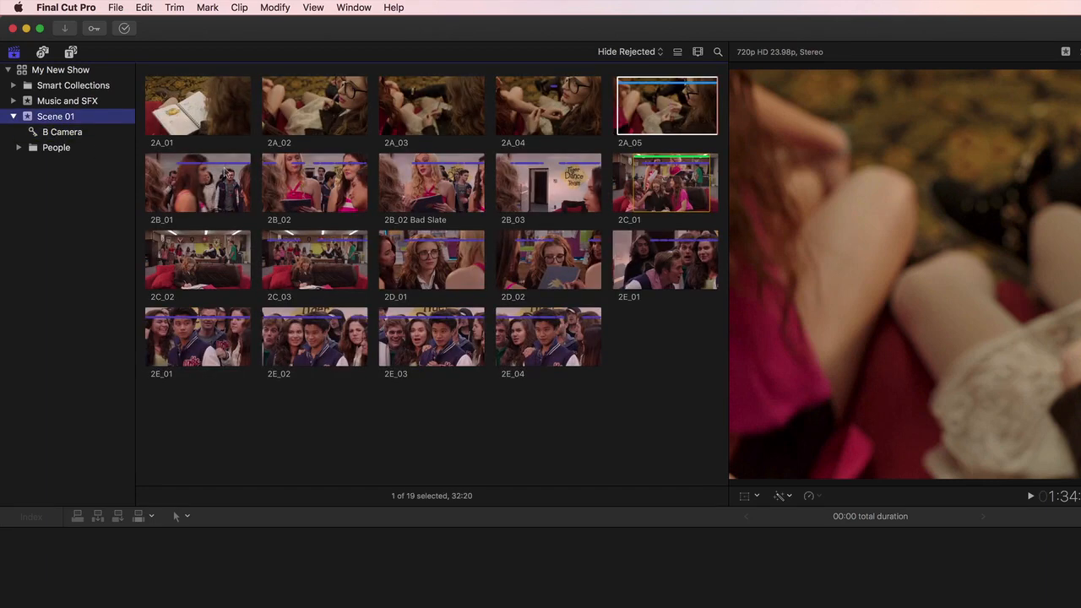
Add clip 2A_04 to the B Camera keyword collection and show that collection's contents.
click(535, 107)
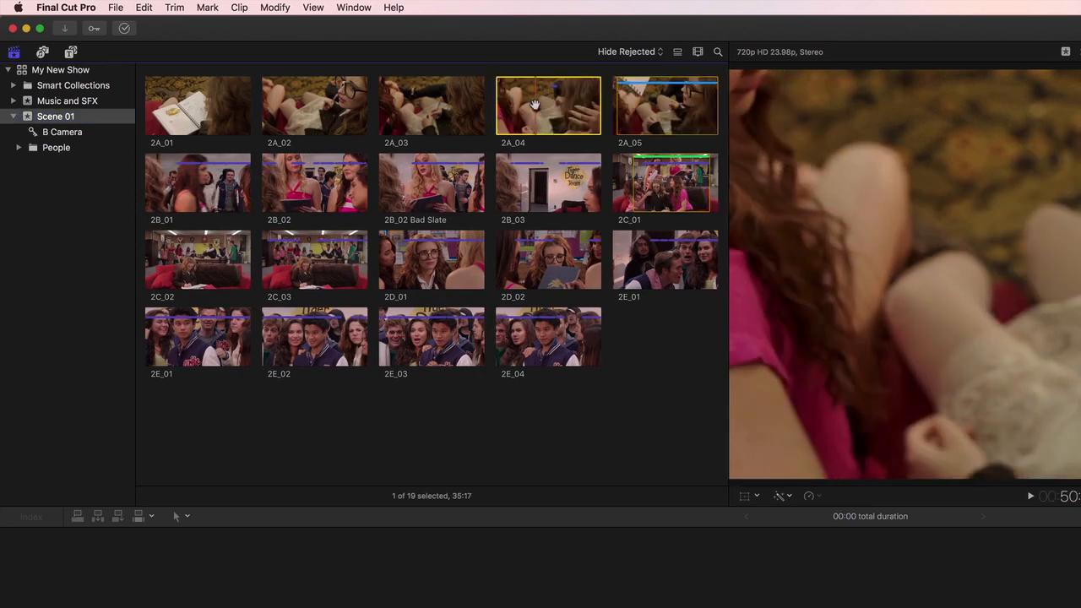
drag(211, 174, 87, 132)
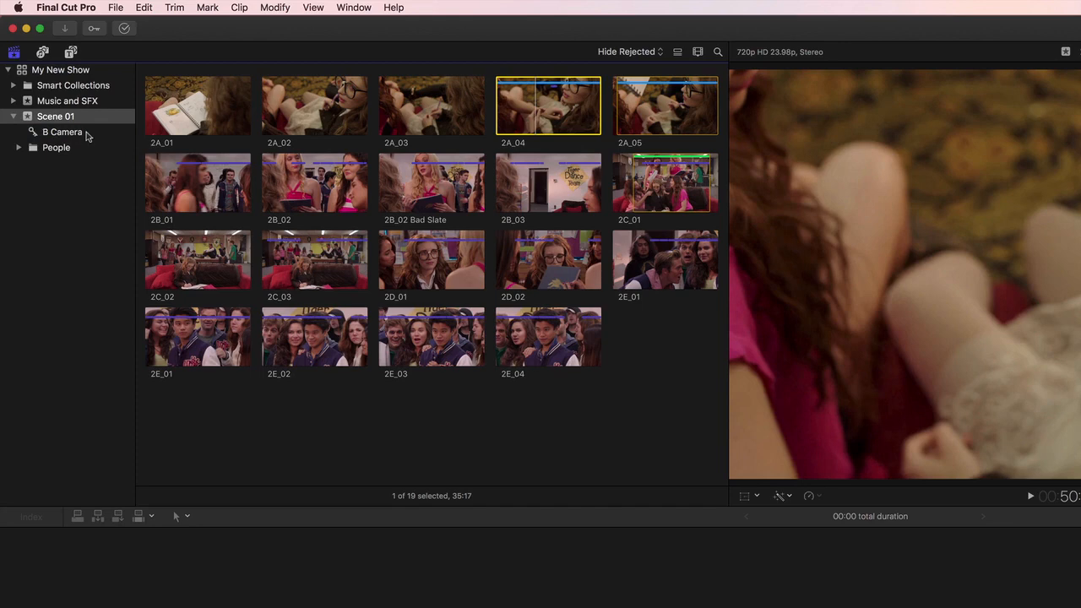
click(86, 132)
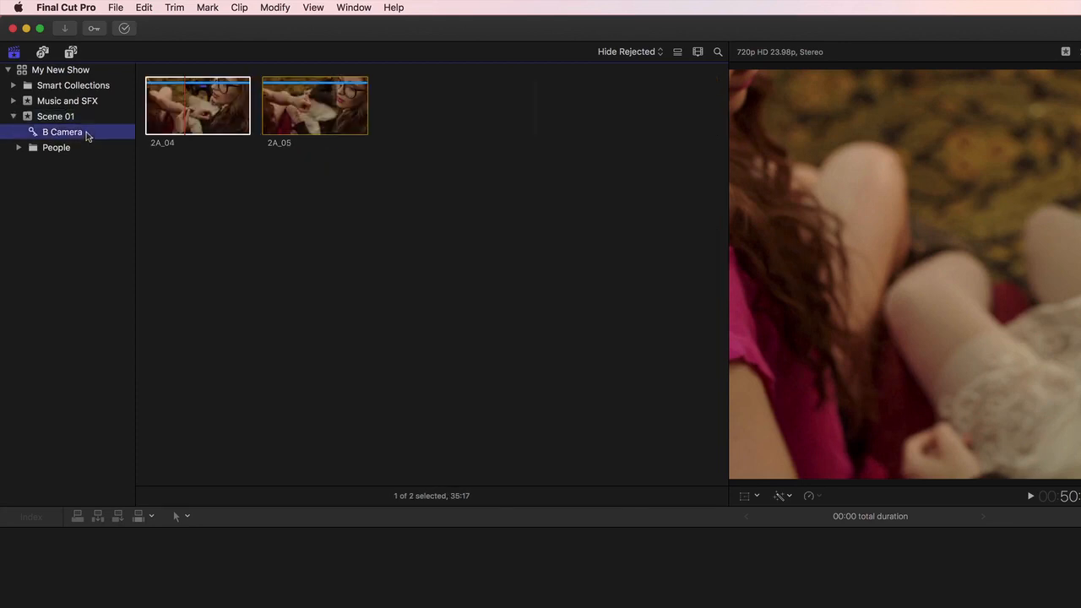
Define "A Camera" as the second keyword shortcut, and assign the "B Camera" keyword to clips 2A_01, 2A_02 and 2A_03.
click(87, 118)
click(190, 114)
super+click(309, 114)
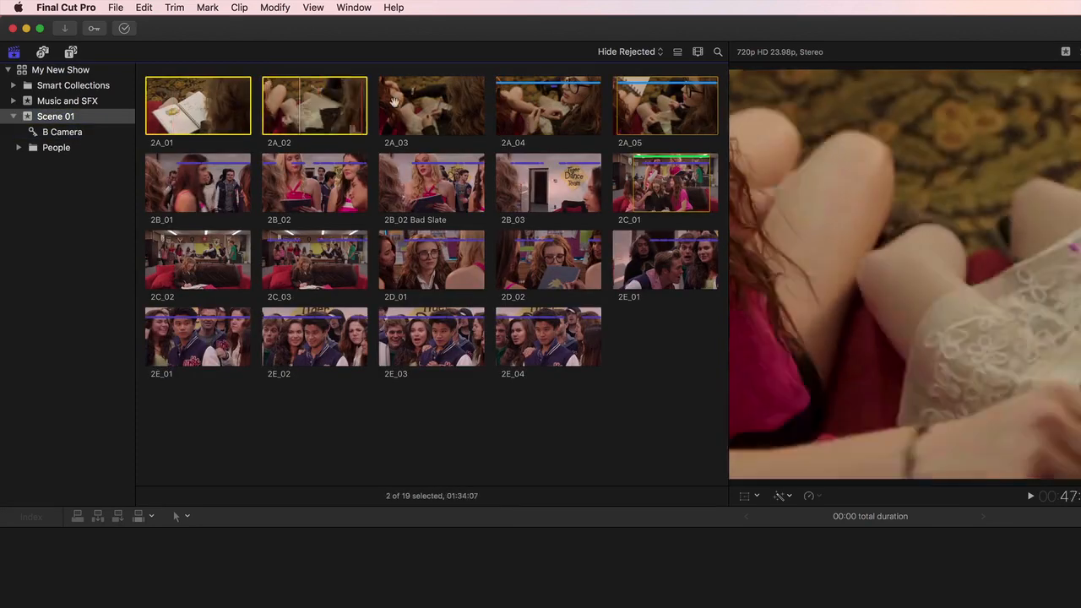
super+click(416, 114)
click(94, 28)
click(444, 536)
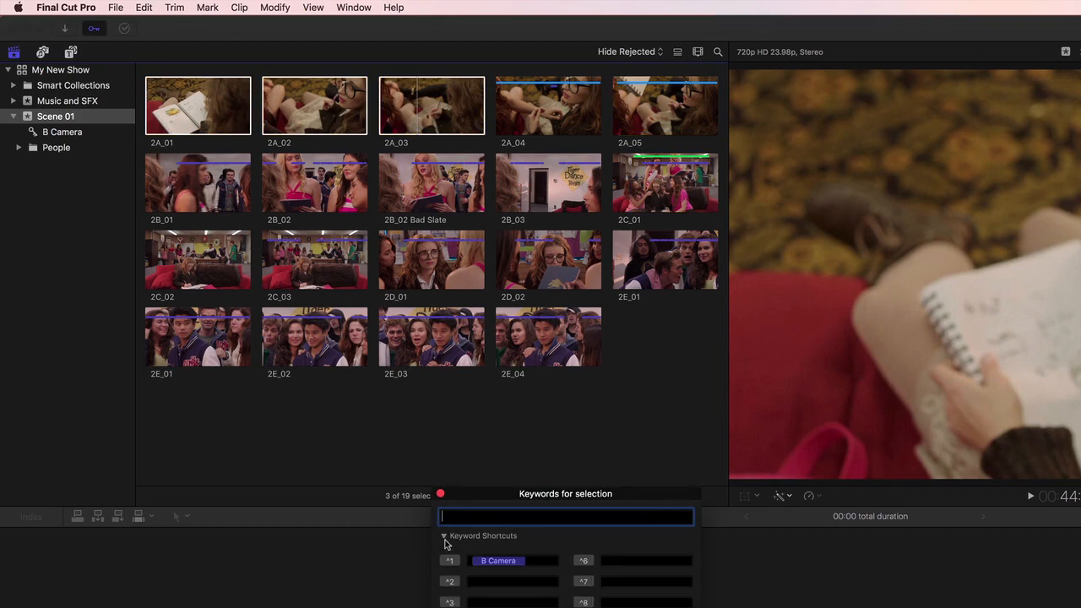
click(475, 583)
text(A Camera)
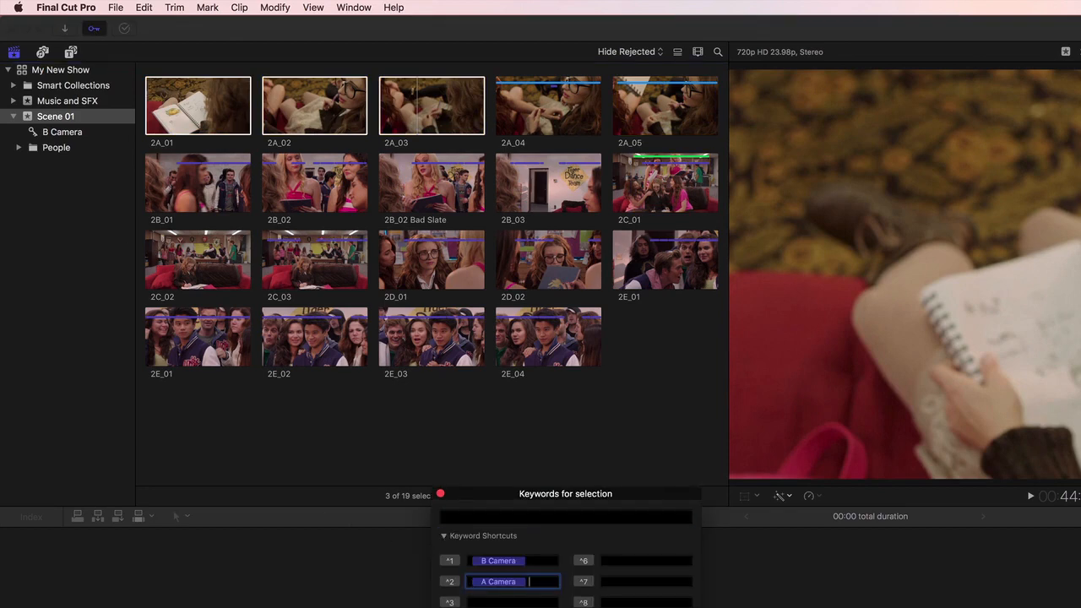
click(450, 561)
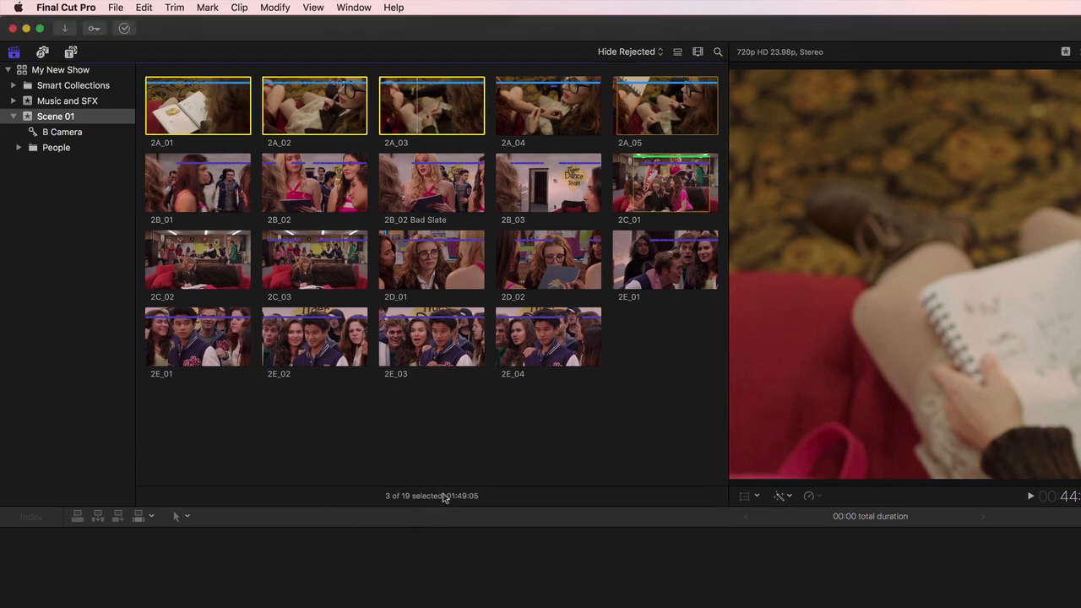
click(440, 494)
Assign the Music-1 audio role to the Cliff Side clip in the Music and SFX event.
click(85, 104)
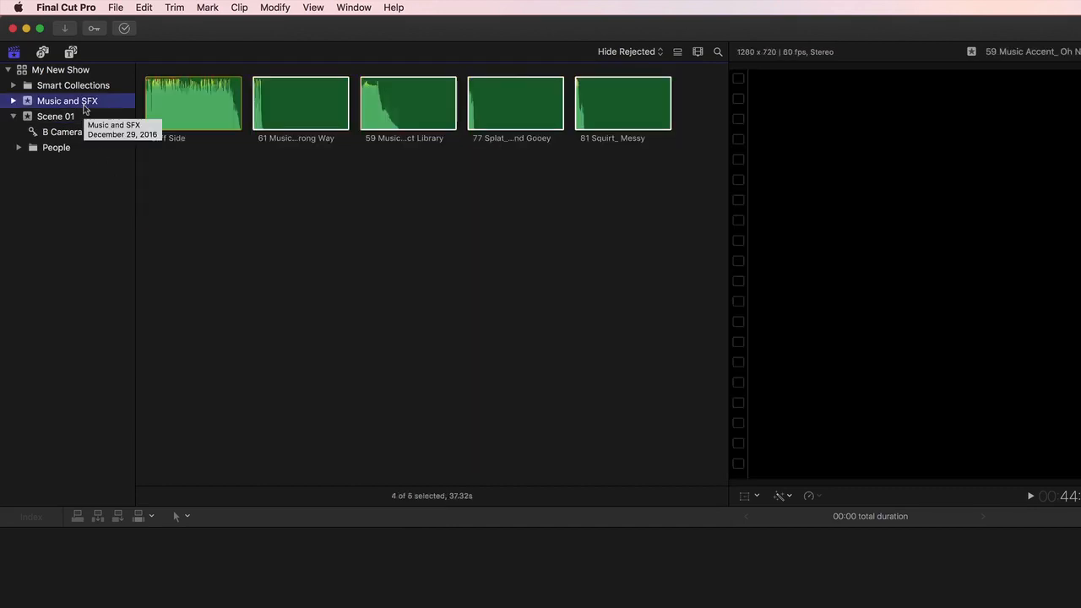
right_click(186, 106)
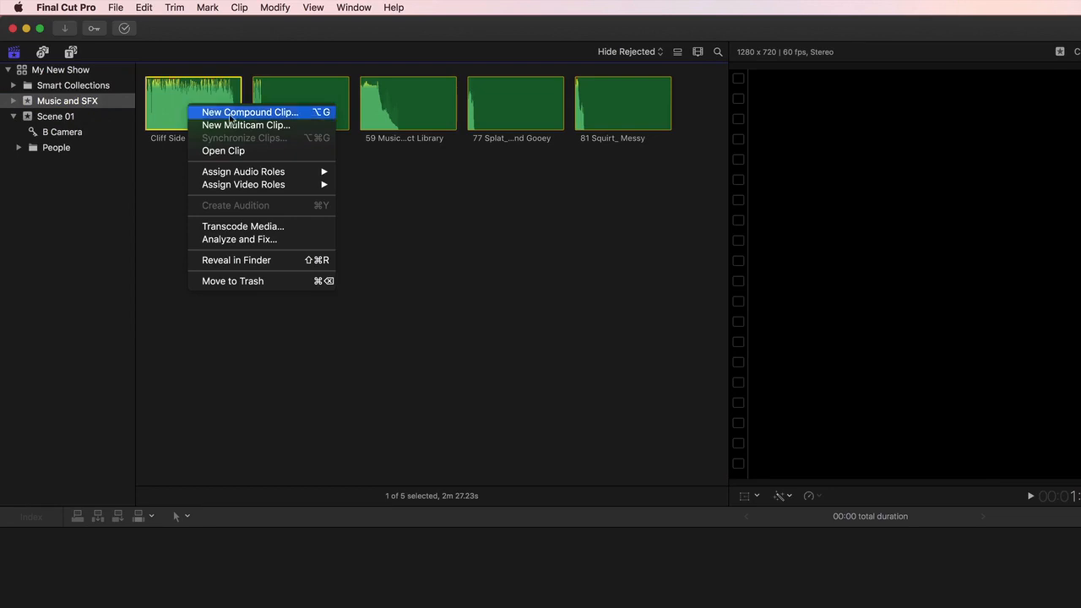
mouse_move(247, 186)
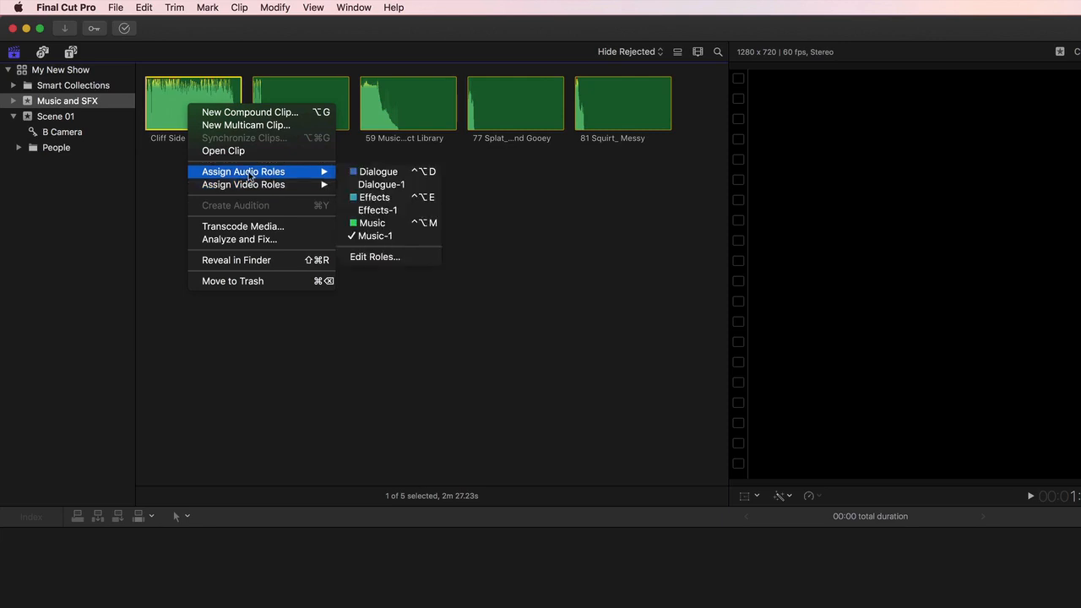
click(408, 242)
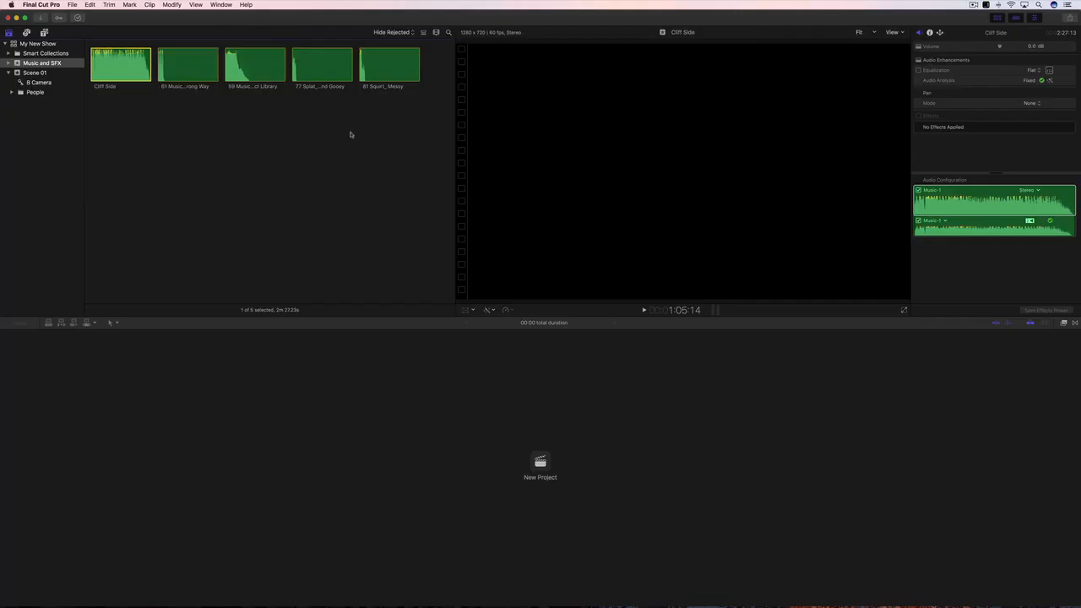
Select the four sound effect clips beside Cliff Side and set their audio role to Effects-1.
drag(403, 104, 188, 62)
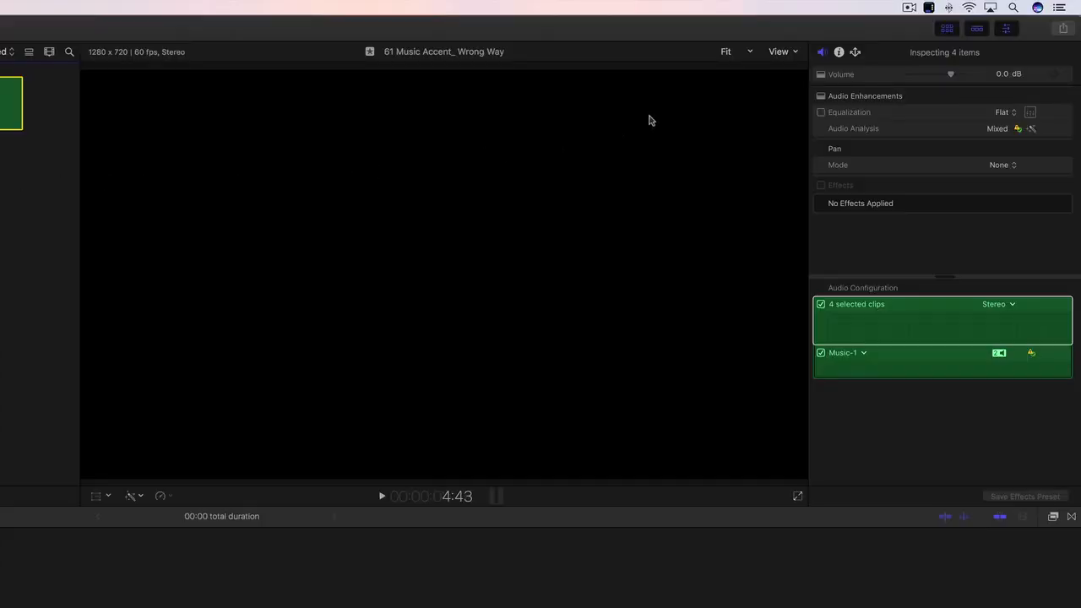
click(839, 52)
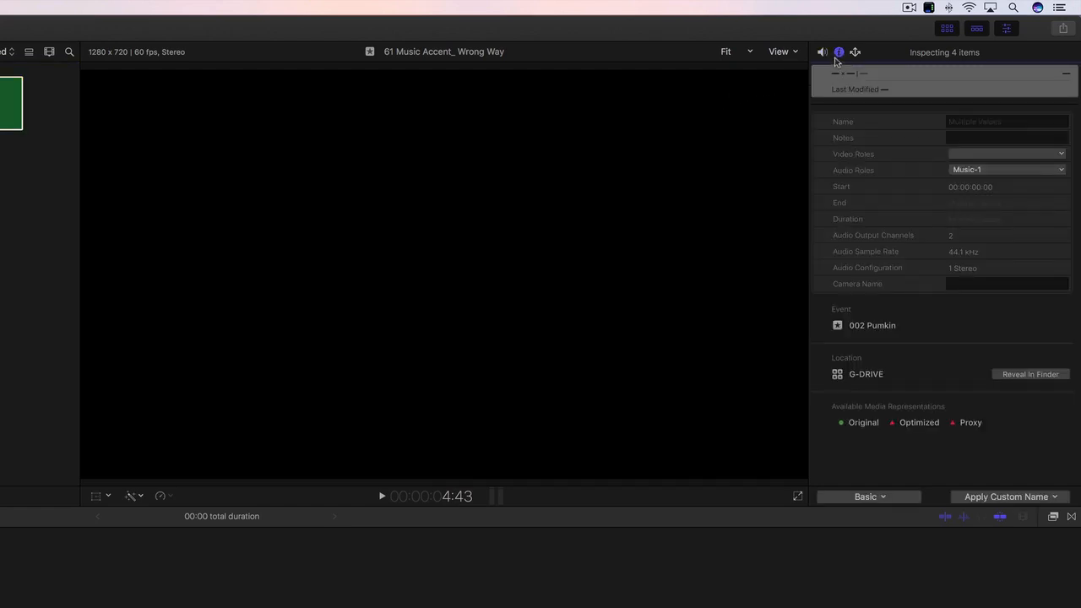
click(986, 172)
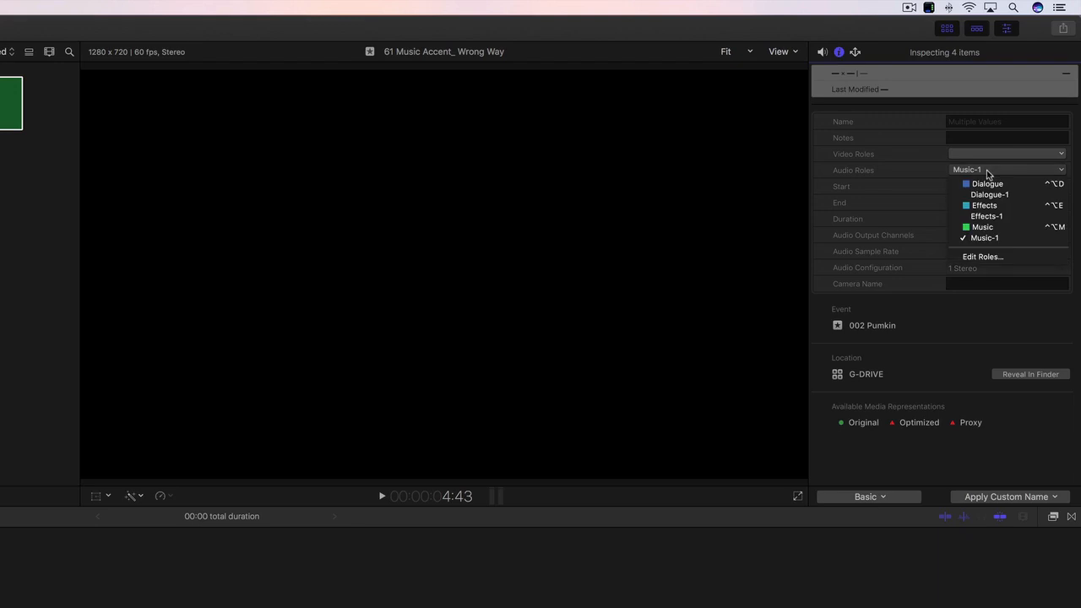
click(1005, 217)
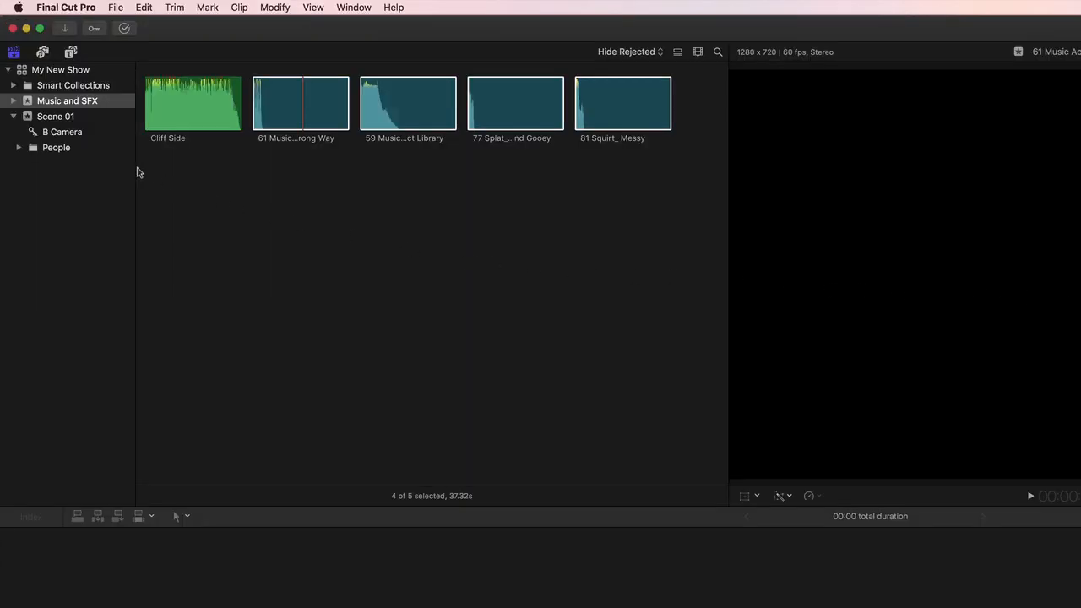
View the Favorites smart collection, and create a new library smart collection named "Sound Effects".
click(13, 86)
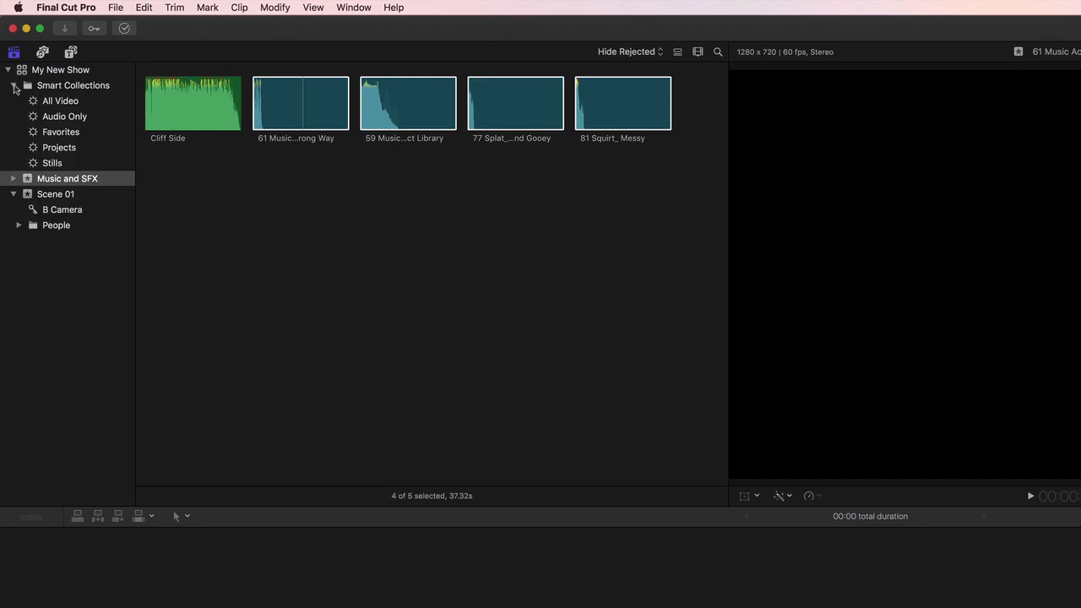
click(77, 135)
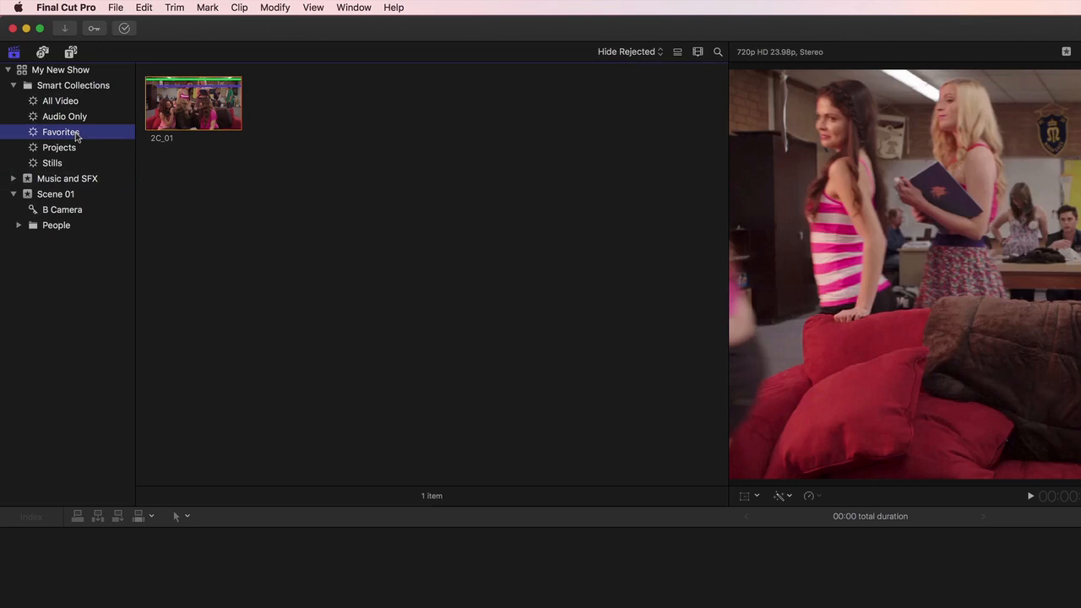
click(113, 8)
mouse_move(113, 24)
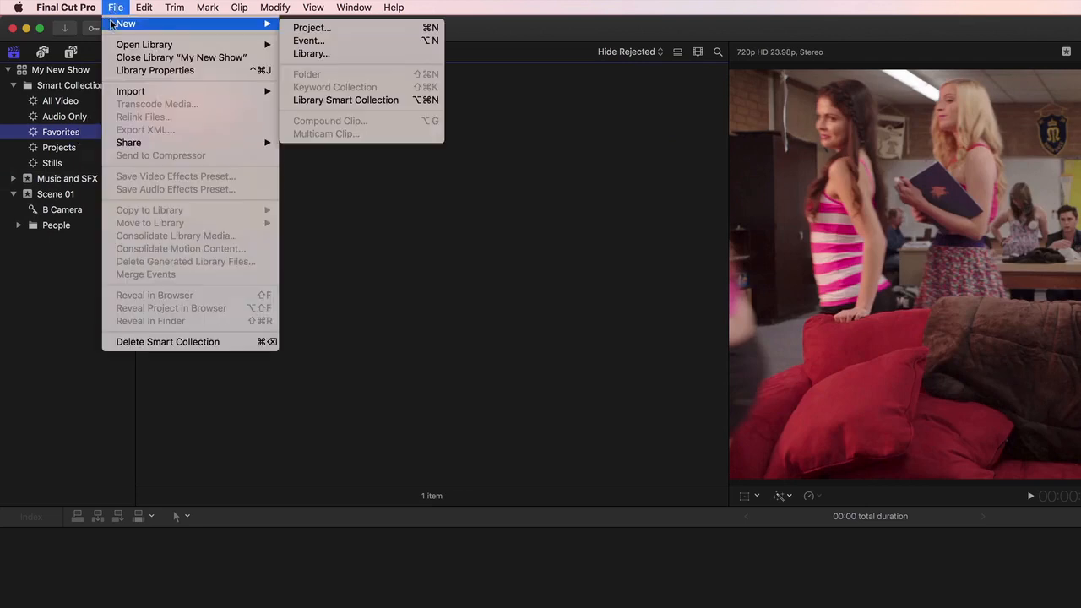
click(308, 101)
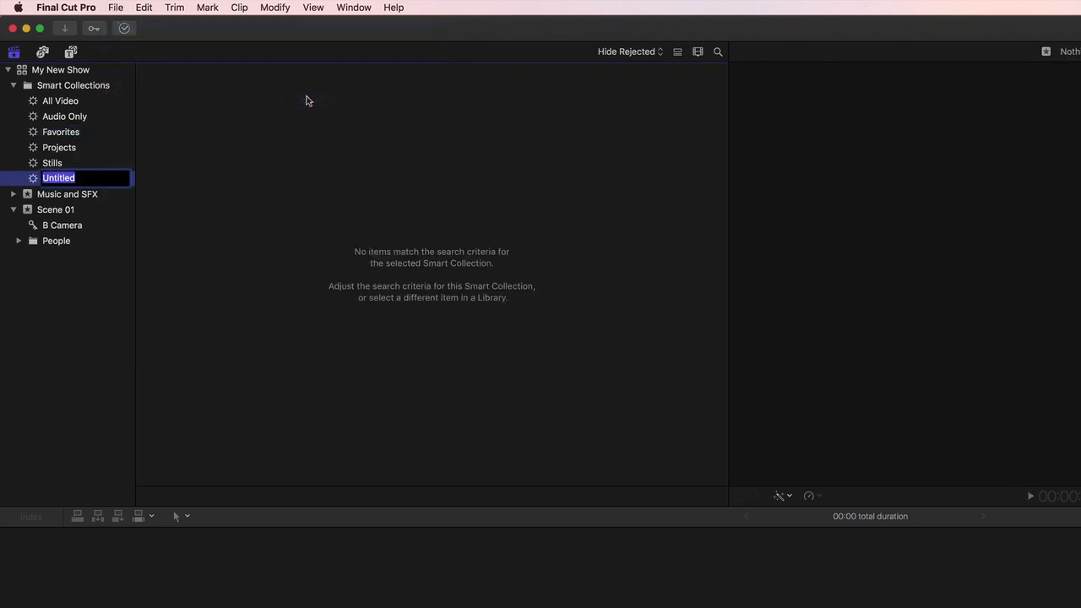
text(Sound Effects)
key(Return)
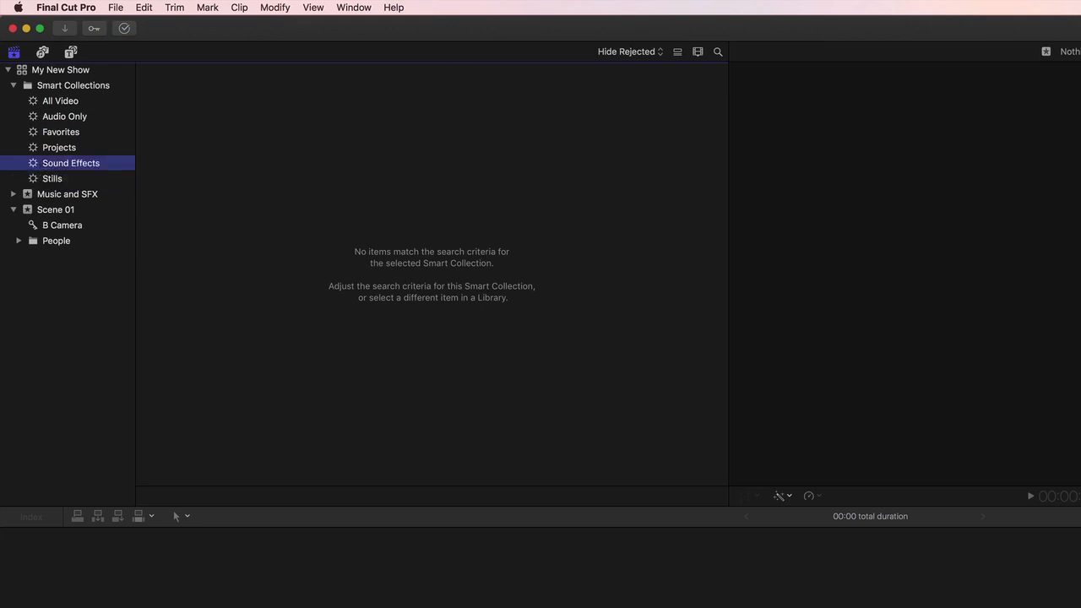
Add a Roles rule to the Sound Effects smart collection that includes any of All Effects.
double_click(21, 103)
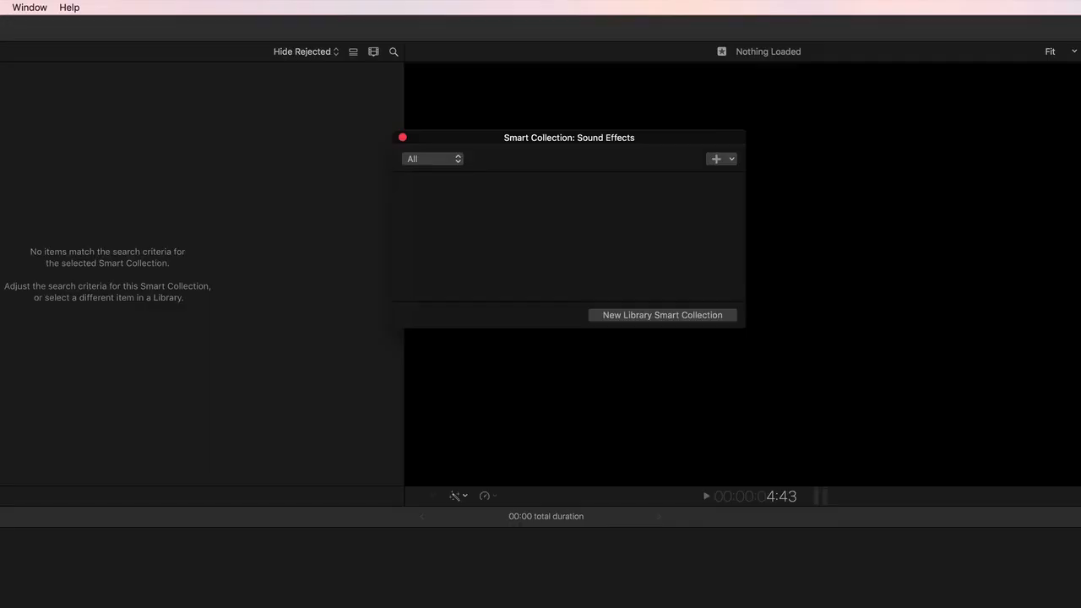
click(717, 162)
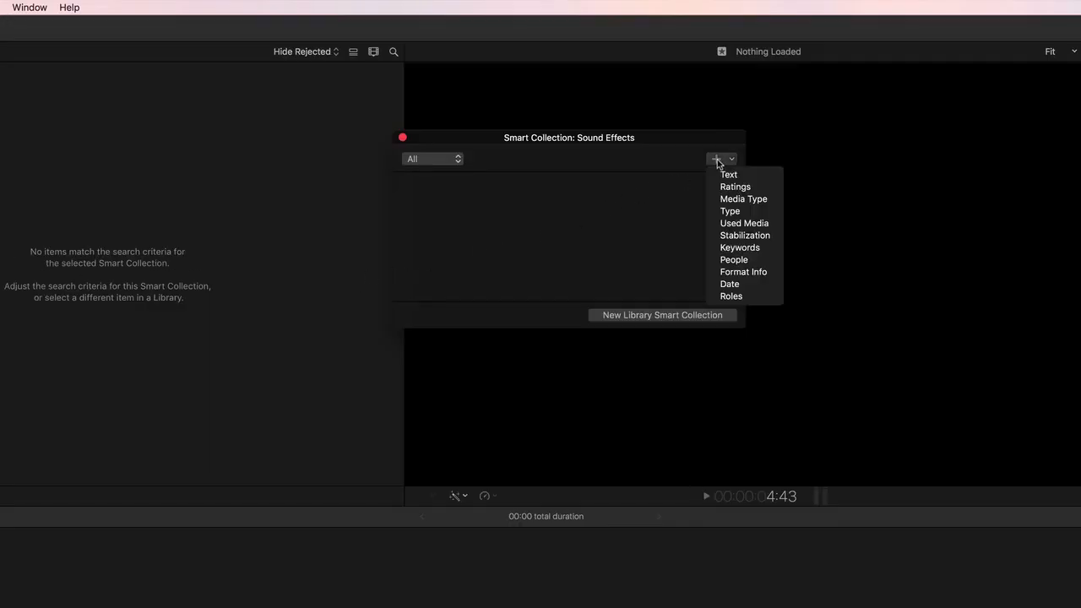
click(725, 297)
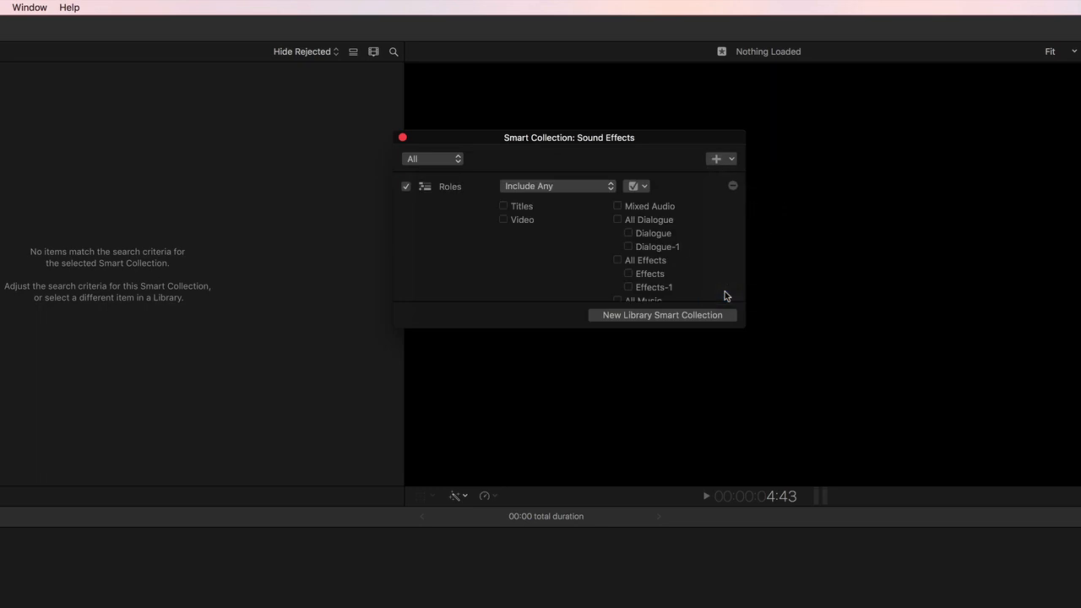
click(618, 261)
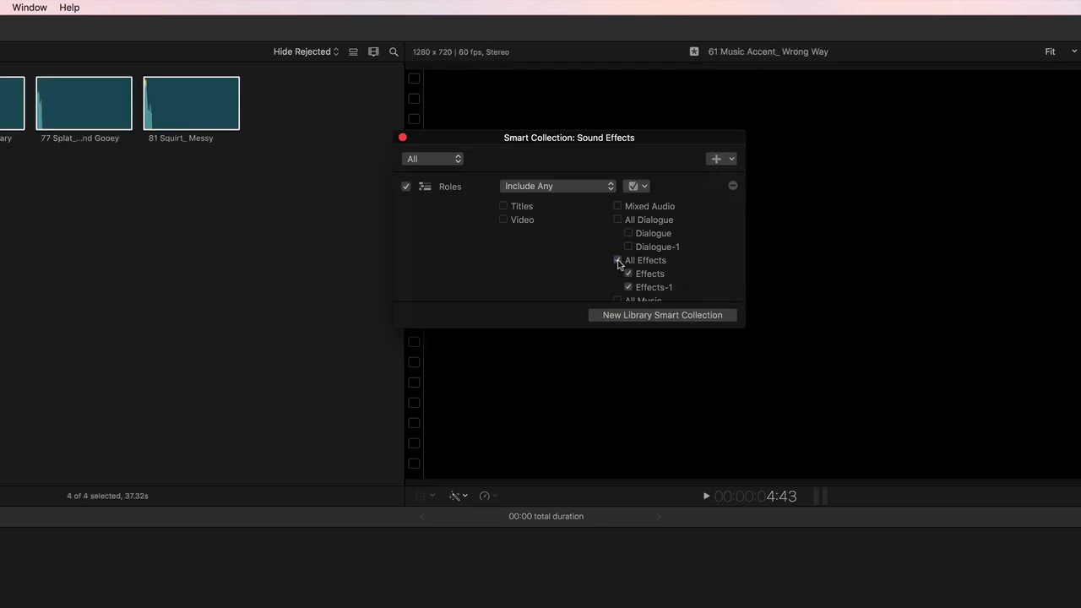
click(403, 137)
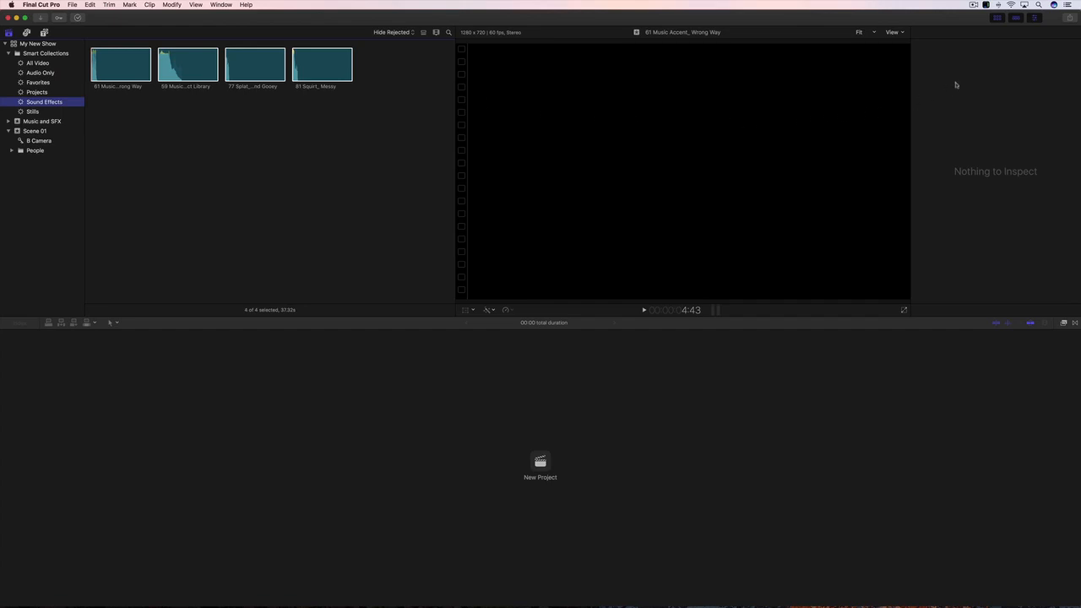
Hide the Inspector and show the Event Viewer in the workspace.
click(1033, 24)
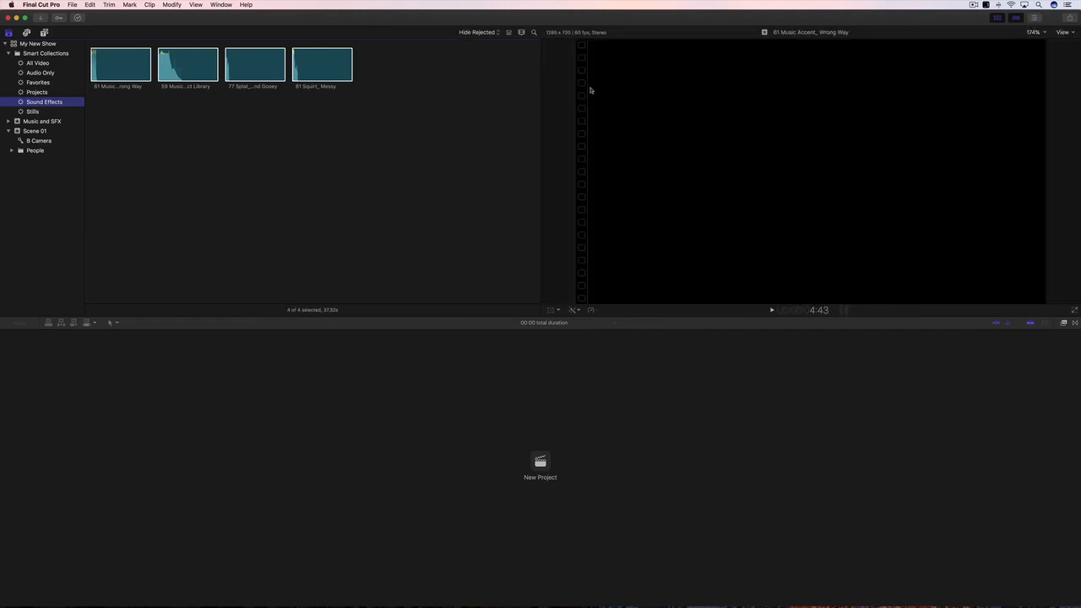
click(226, 5)
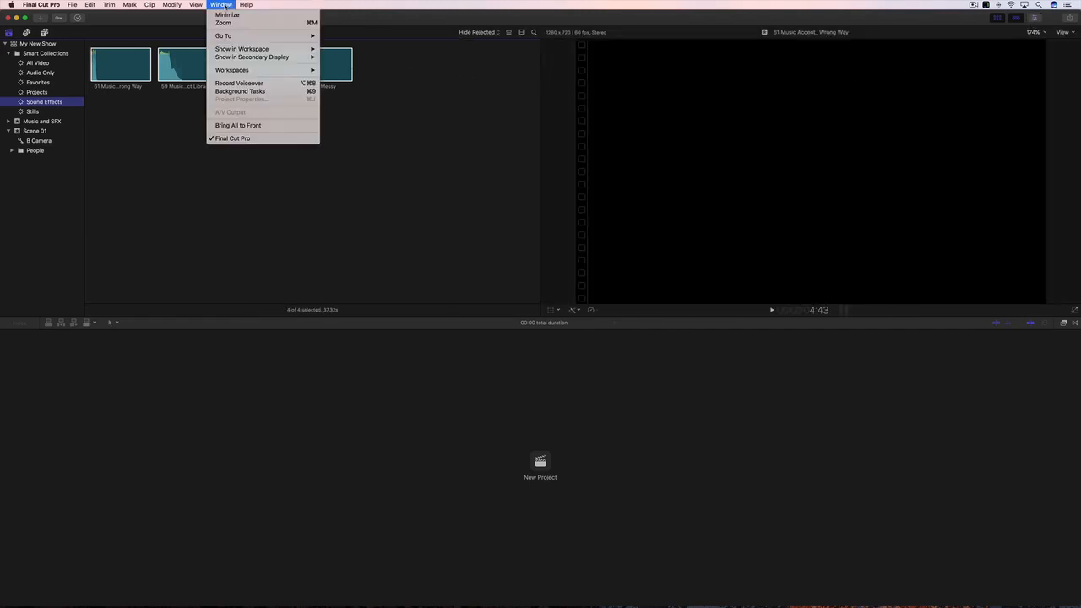
mouse_move(226, 49)
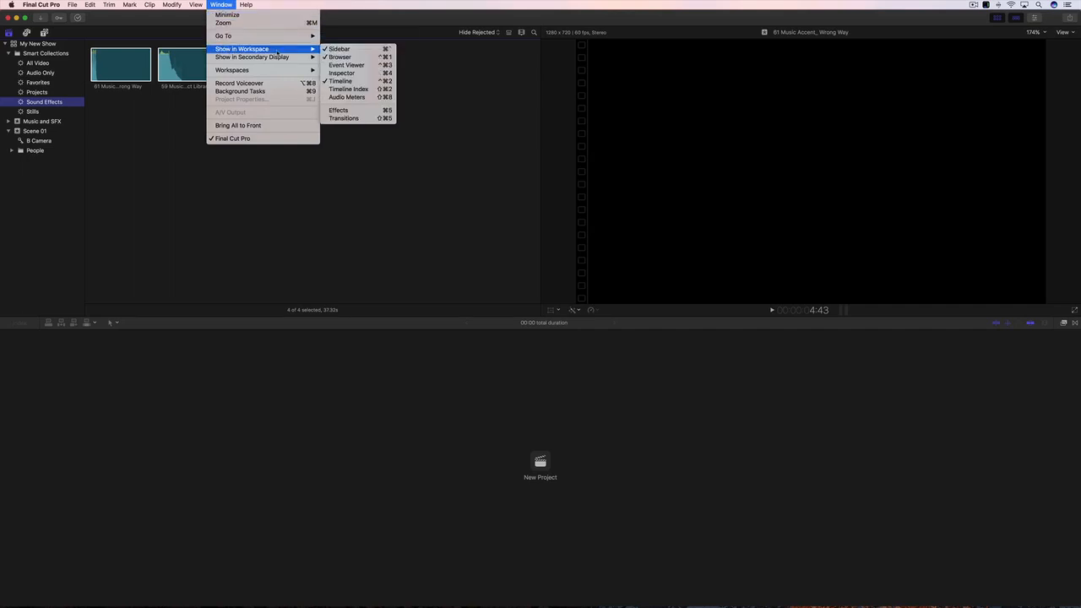
click(353, 65)
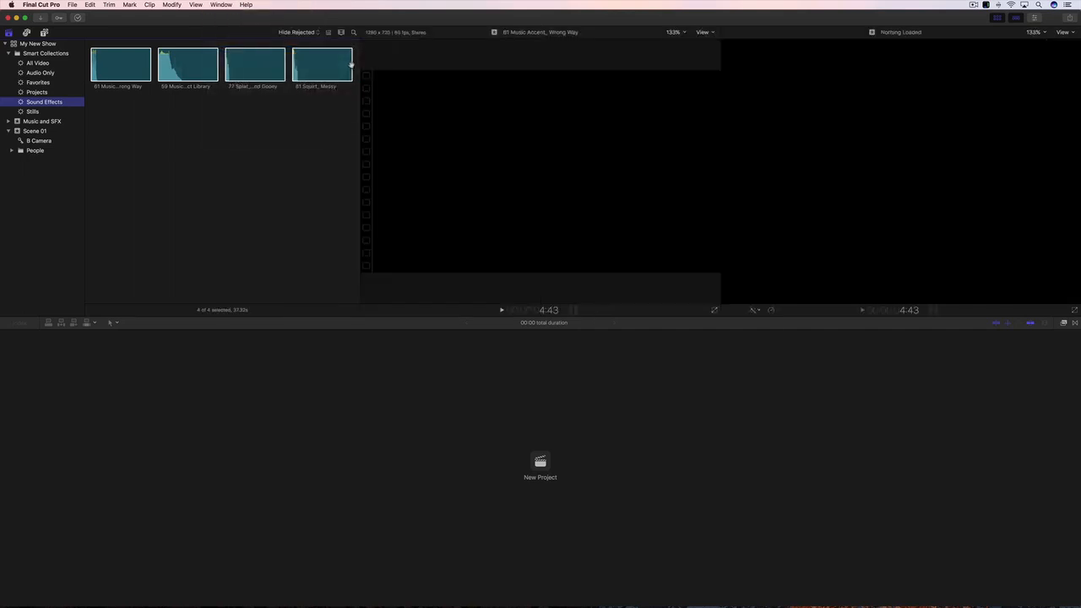
Save the current layout as a custom workspace named "Editing Workspace".
click(221, 4)
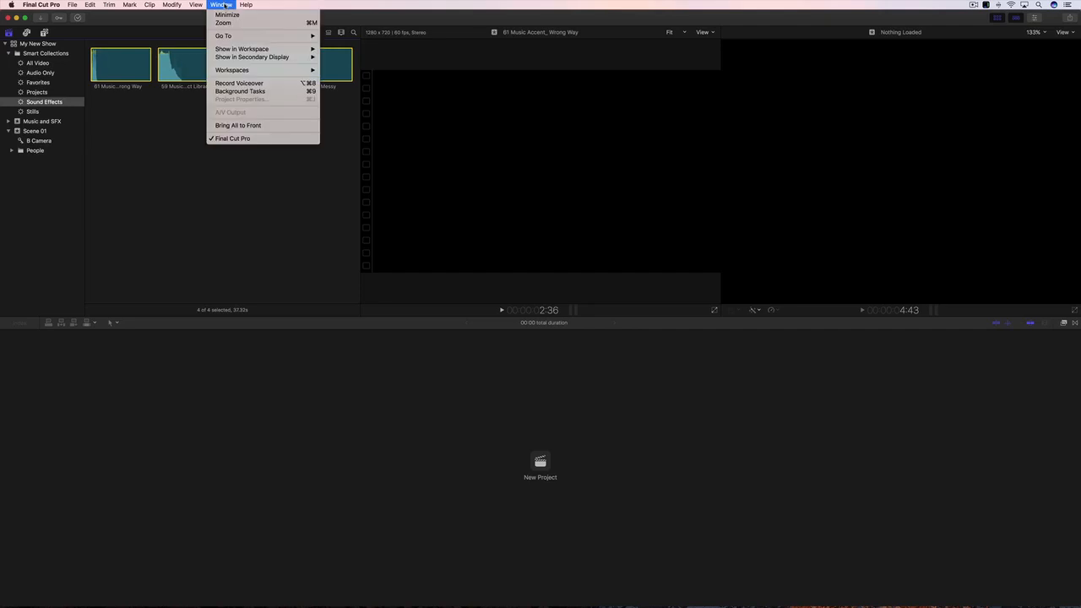
mouse_move(226, 70)
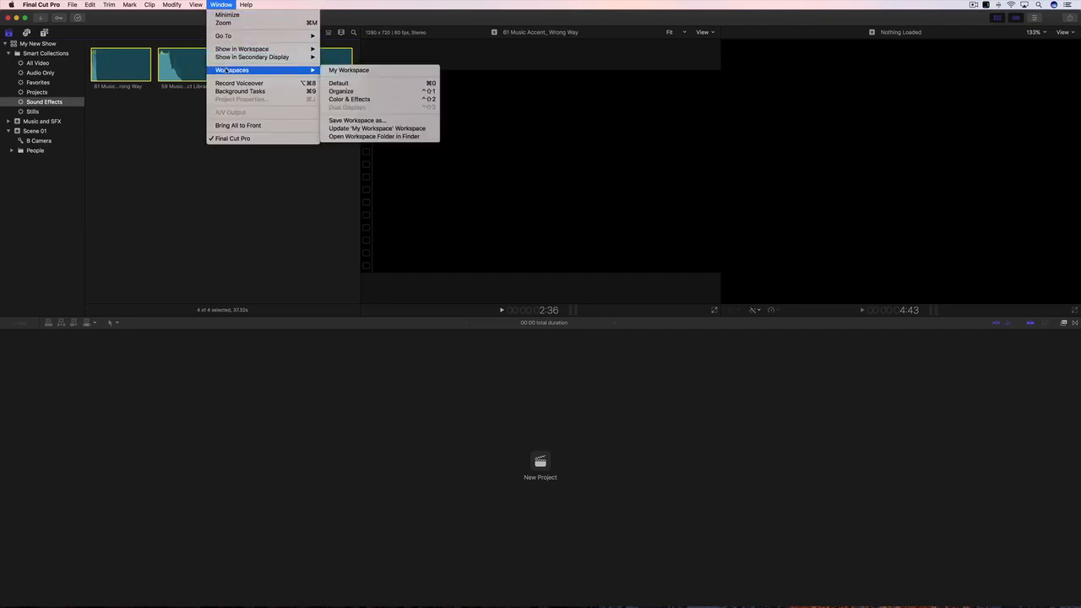
click(357, 120)
text(Editing Workspace)
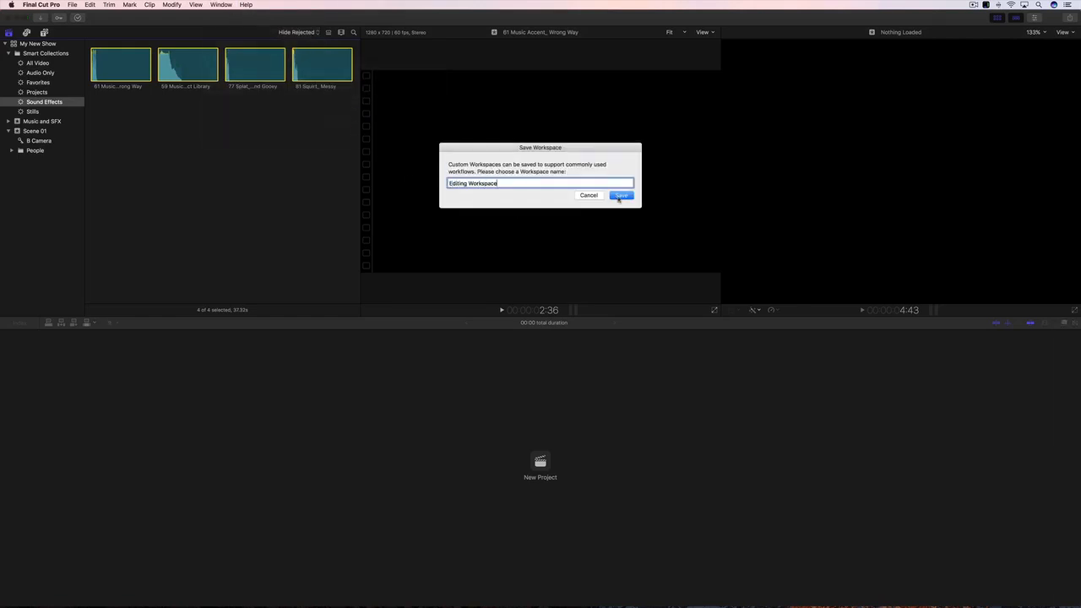
click(620, 196)
Show the Scene 01 event and mark in and out points on clip 2C_03 for a range of about 37 seconds.
click(34, 132)
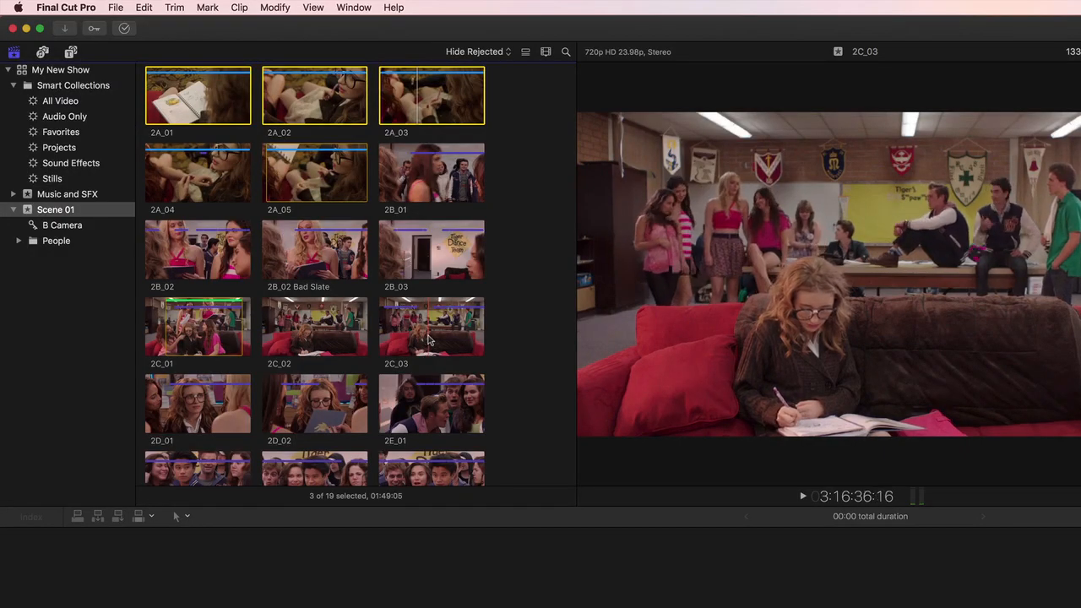
key(i)
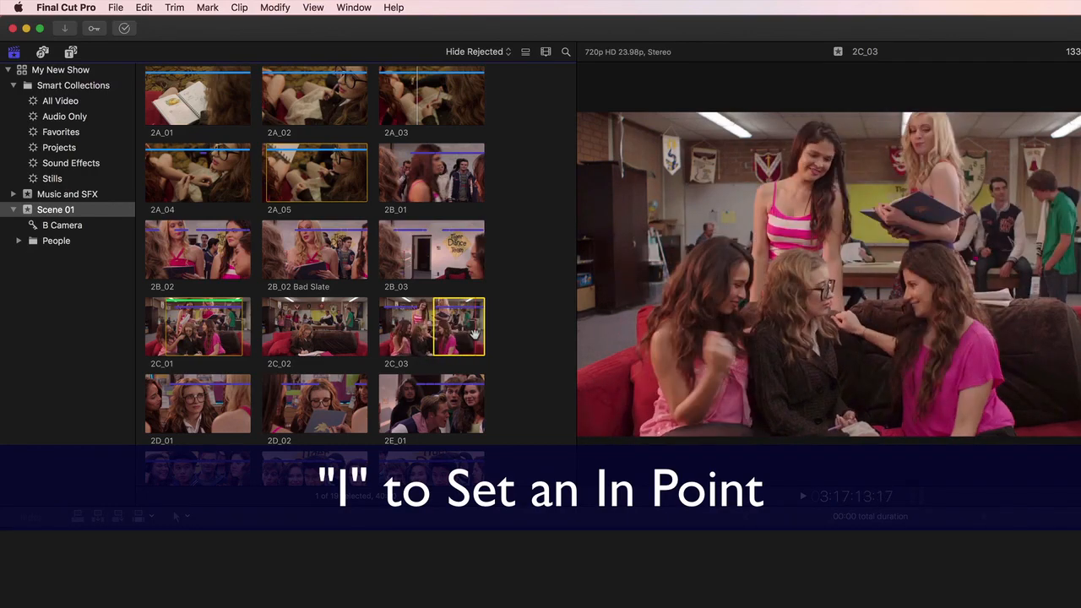
key(o)
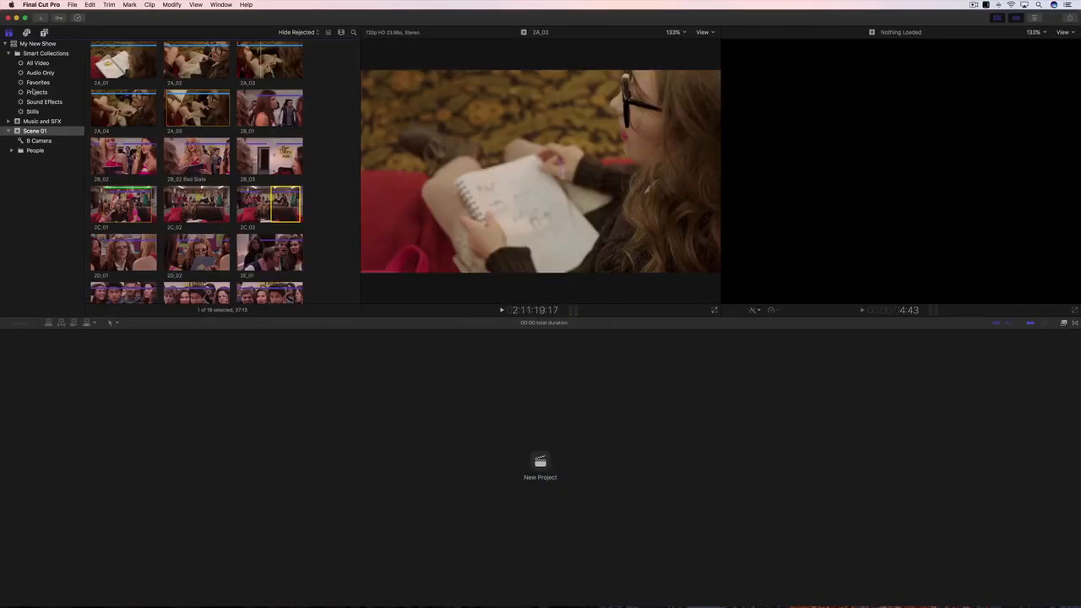
Collapse the Smart Collections and Scene 01 entries, and create a new event named "Timelines" in the My New Show library.
click(9, 53)
click(8, 73)
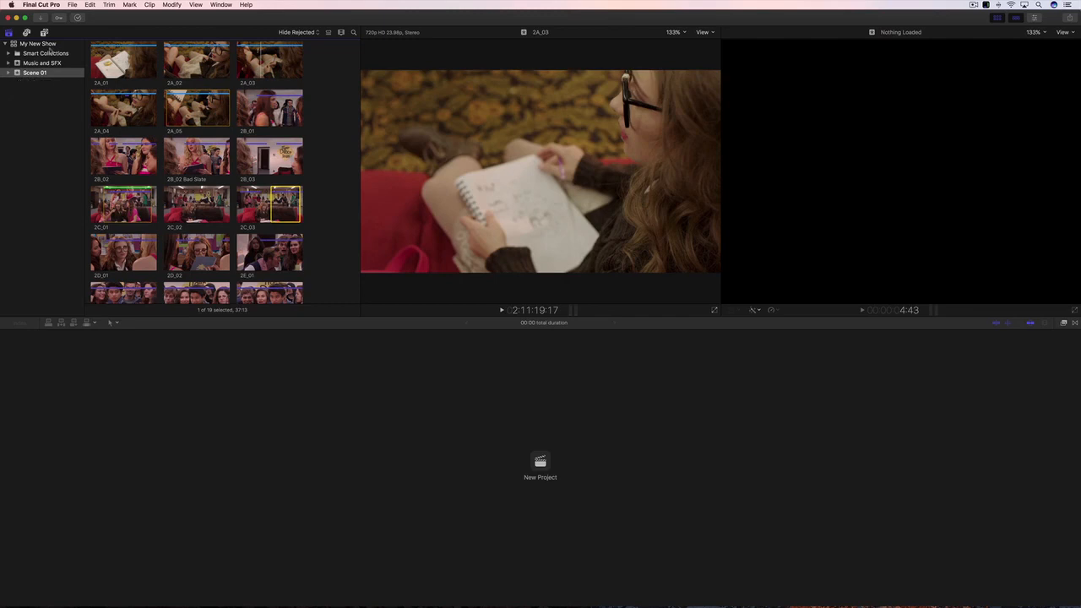
click(72, 4)
mouse_move(84, 15)
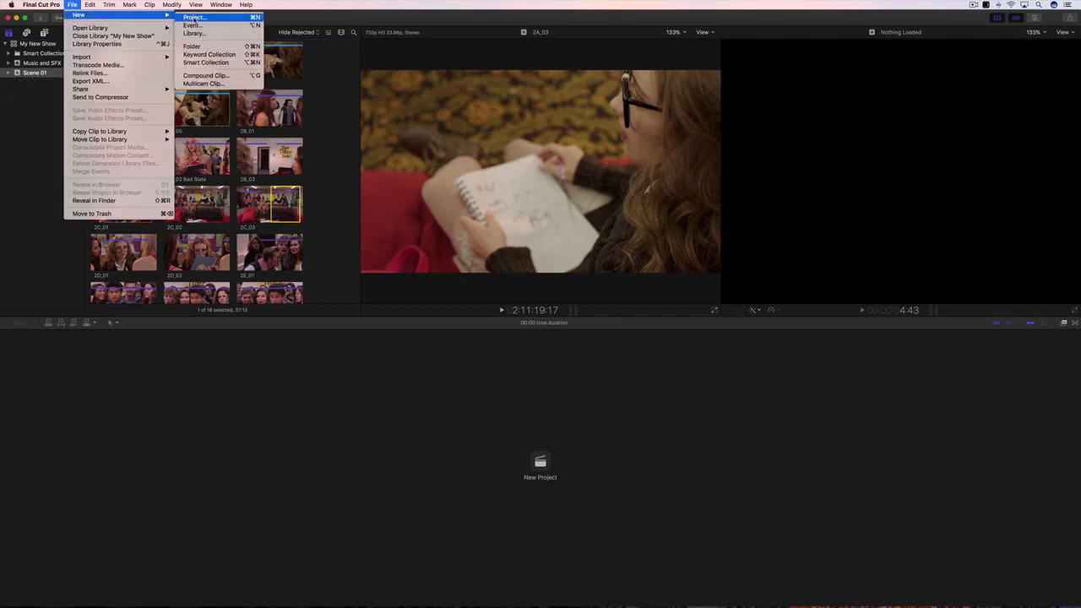
click(194, 26)
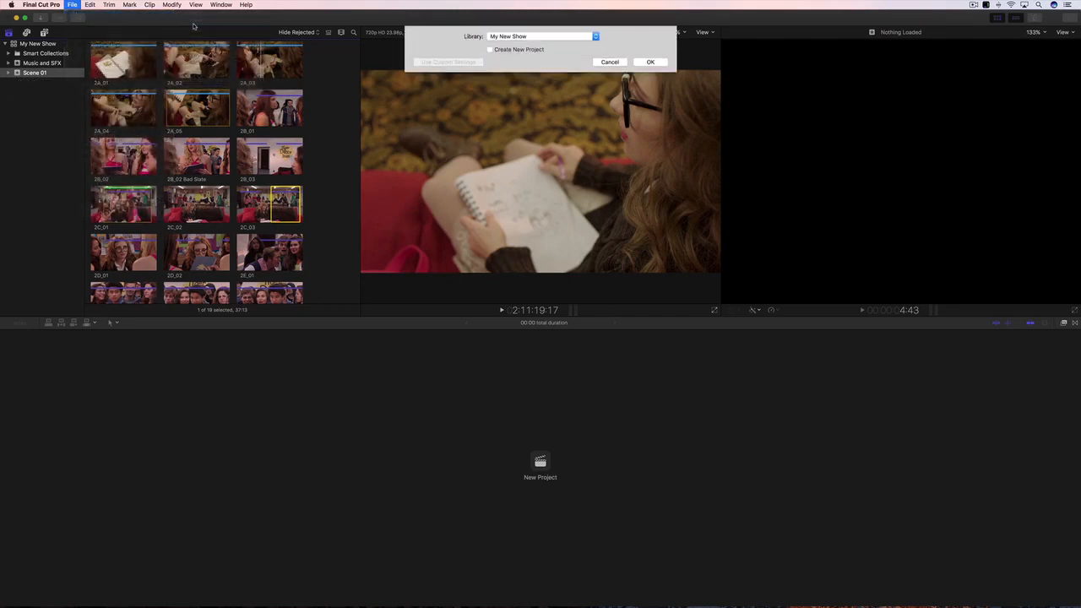
text(Timeline)
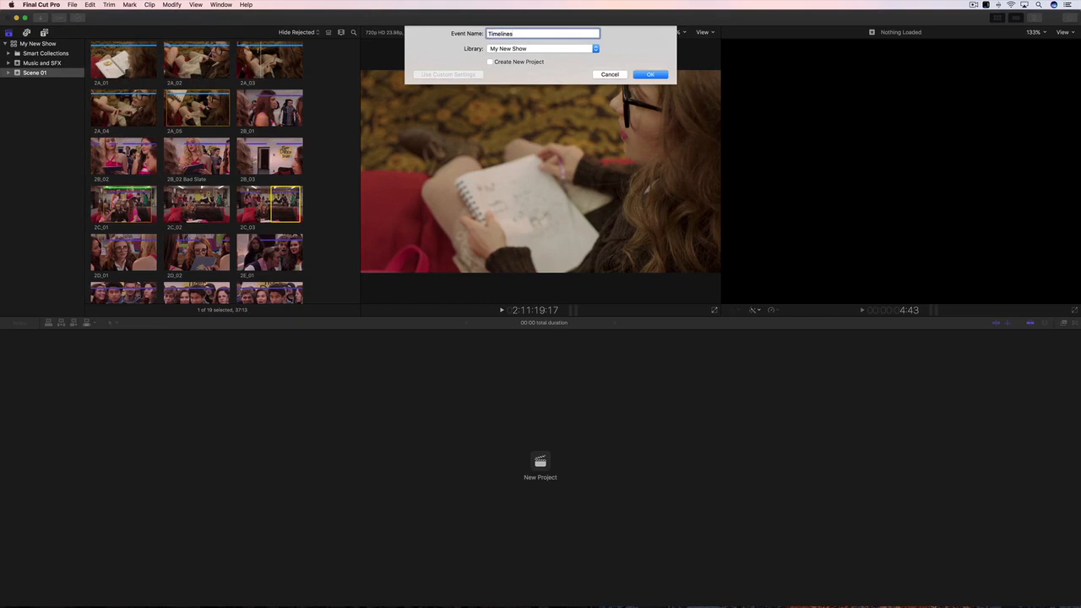
text(s)
key(Return)
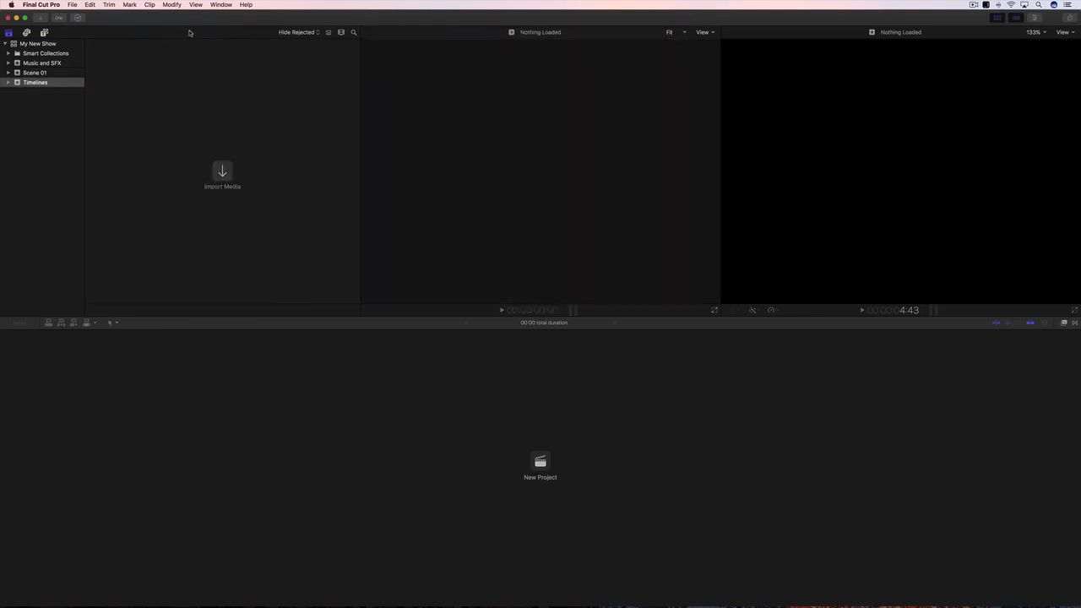
Create a new project named "First Rough Cut" in the Timelines event.
click(73, 5)
mouse_move(84, 14)
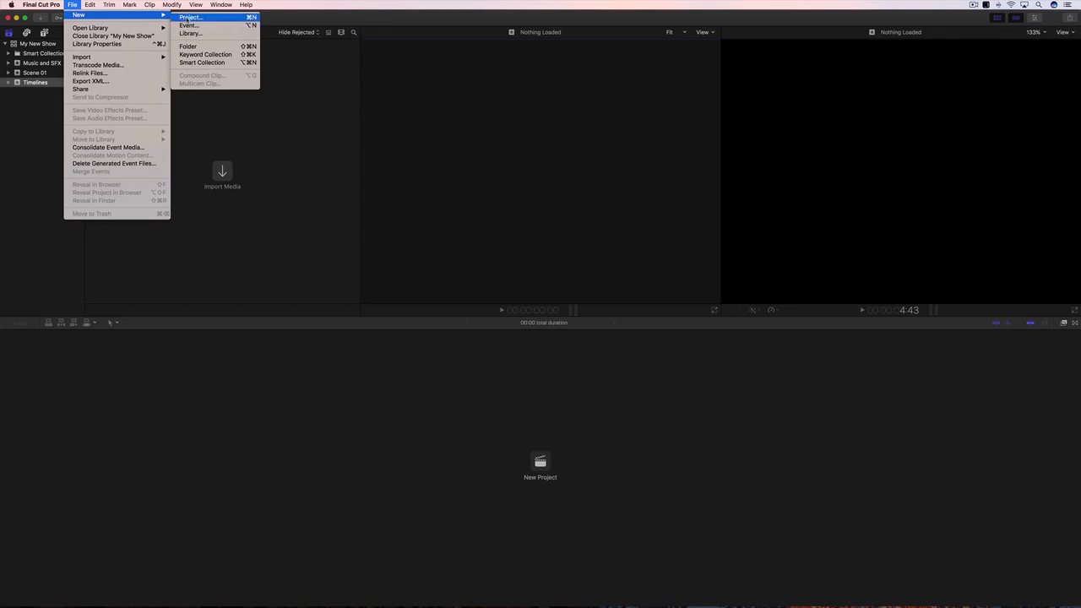
click(187, 18)
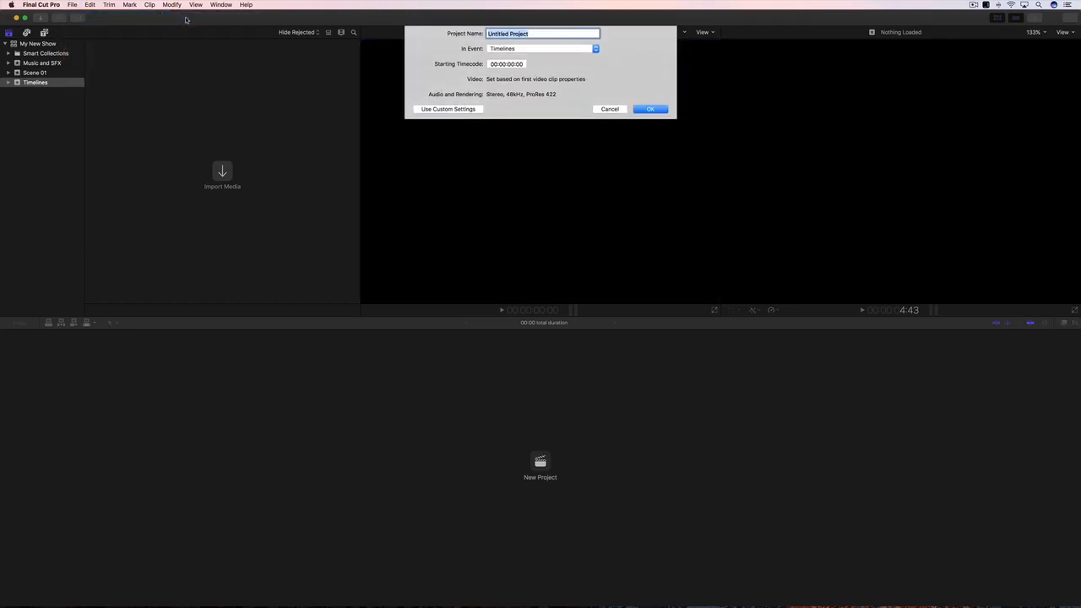
text(Pirst Rough Cut)
click(648, 109)
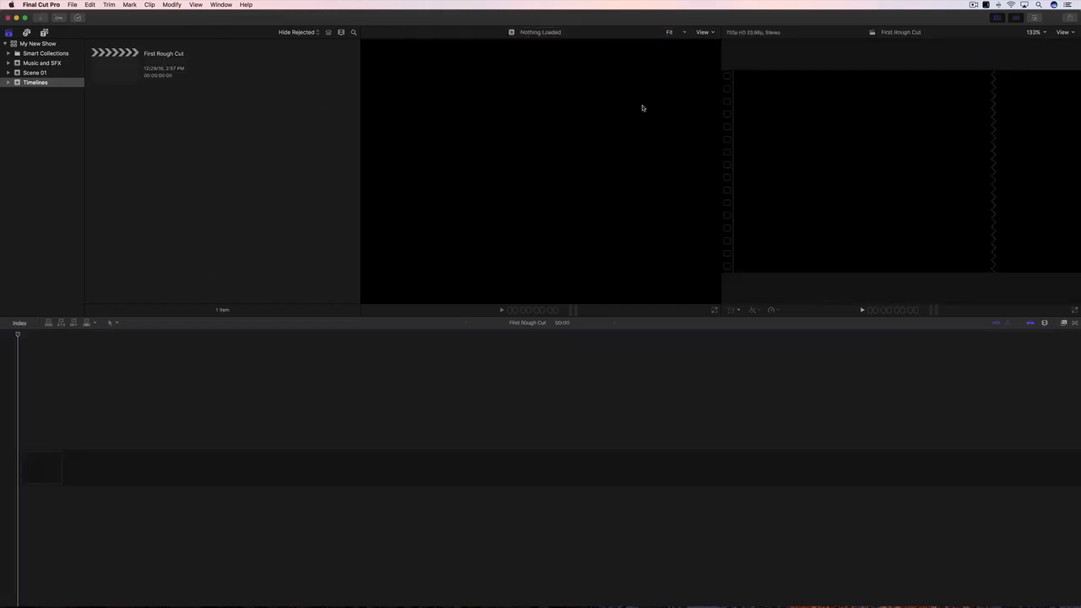
Place the marked range of Scene 01 clip 2C_03 at the start of the First Rough Cut timeline.
click(56, 76)
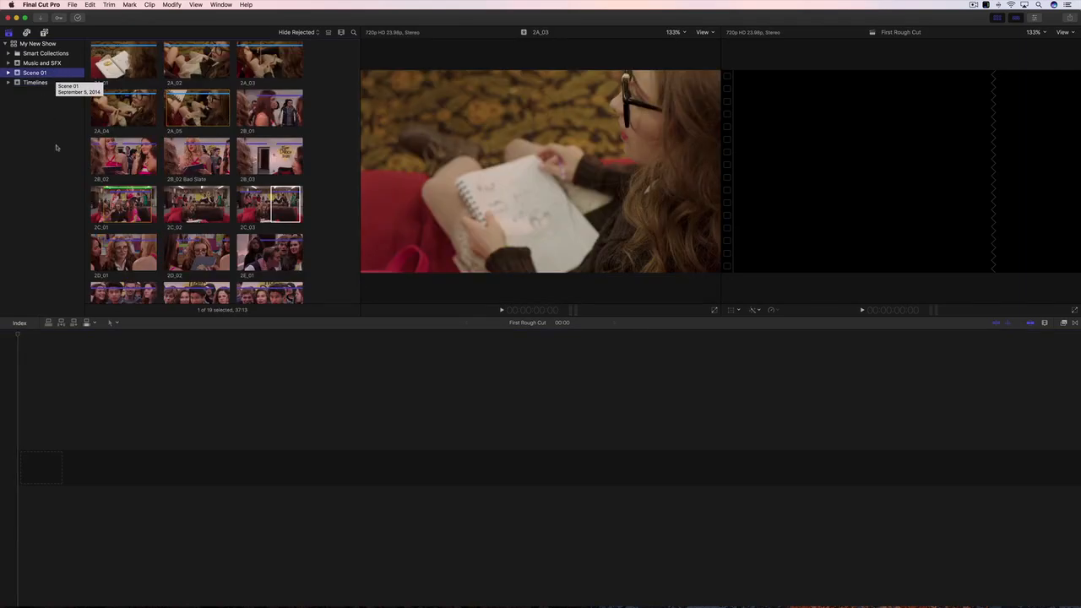
click(285, 205)
drag(284, 206, 190, 470)
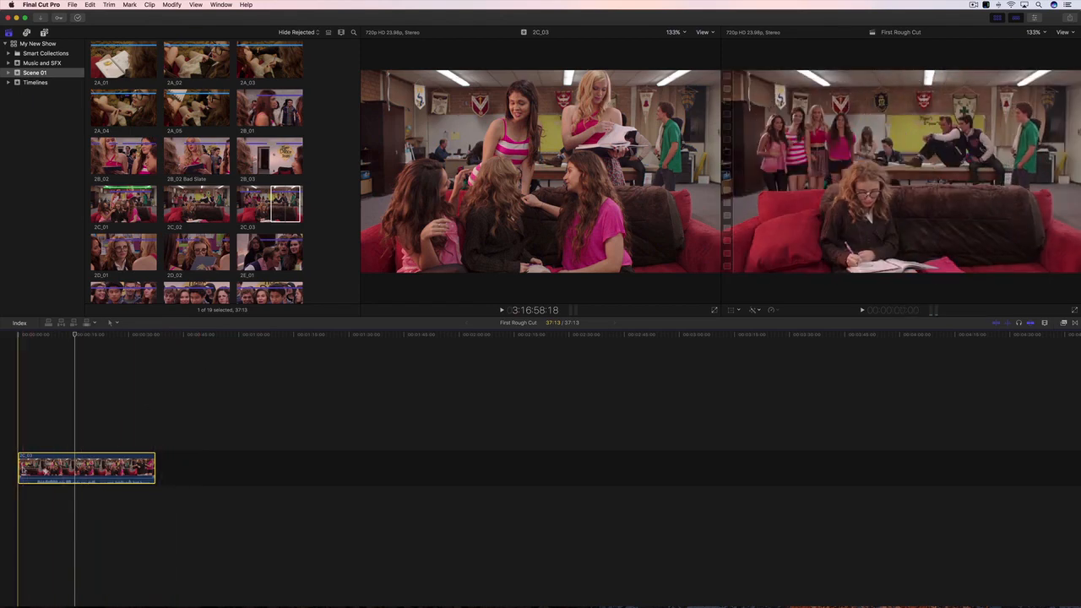
Play and scrub through the 2C_03 clip in the timeline to review its action.
key(space)
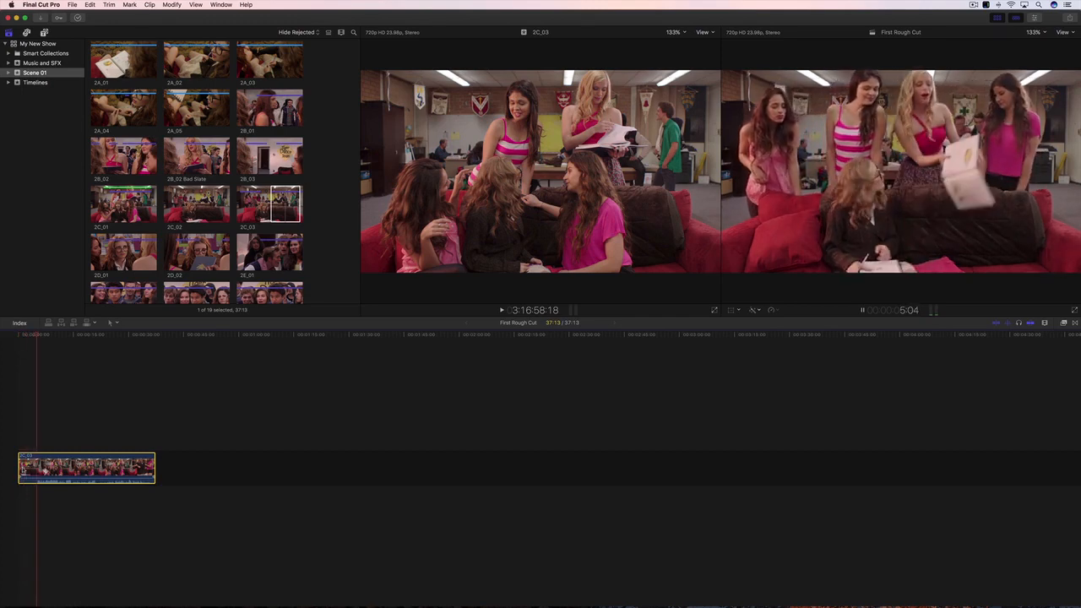
key(space)
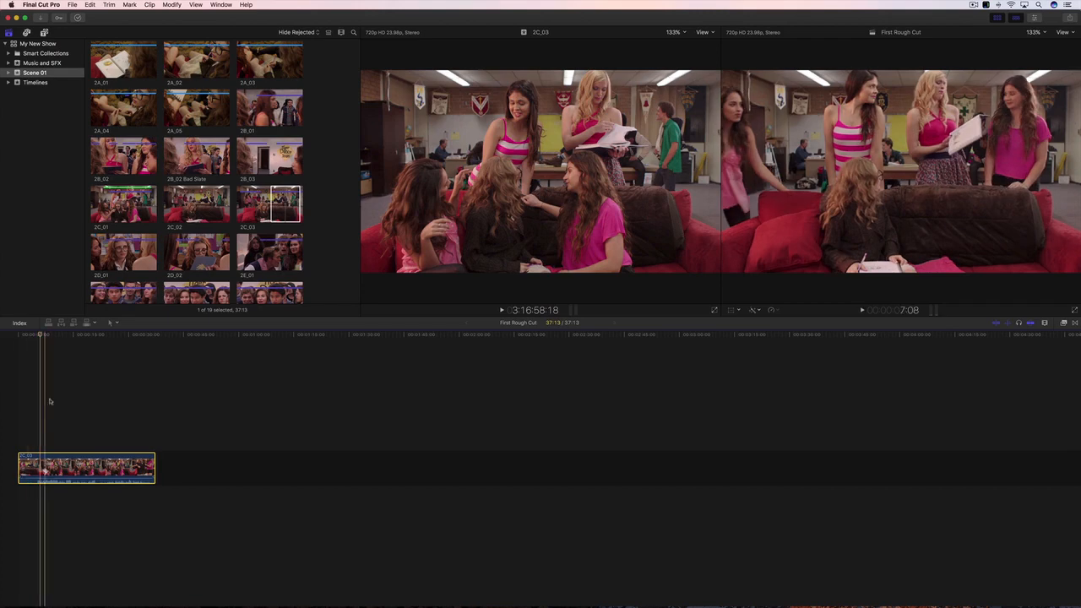
click(63, 335)
drag(65, 338, 101, 341)
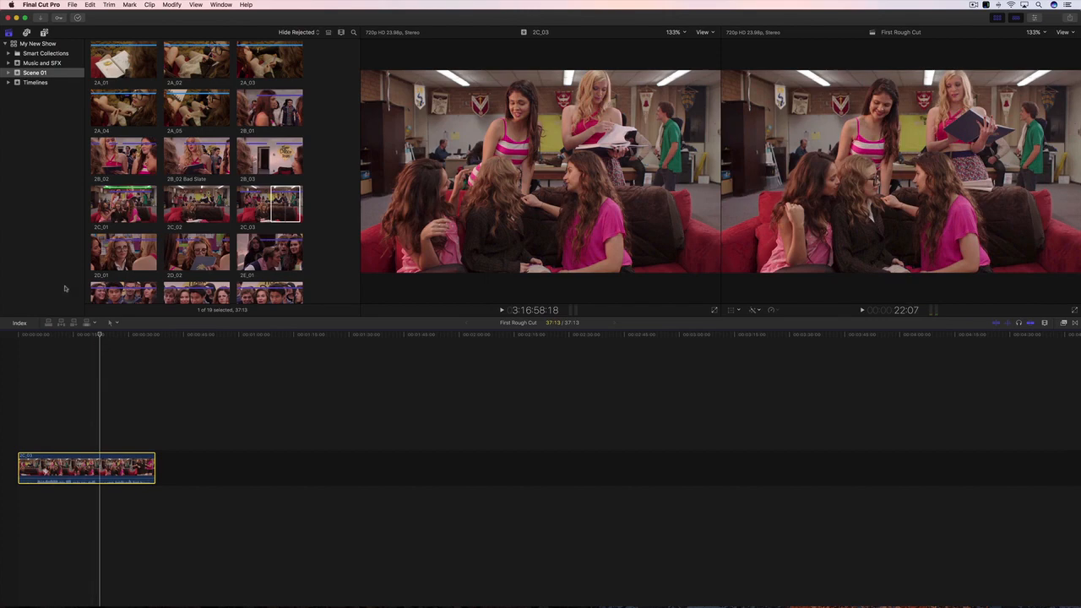
key(space)
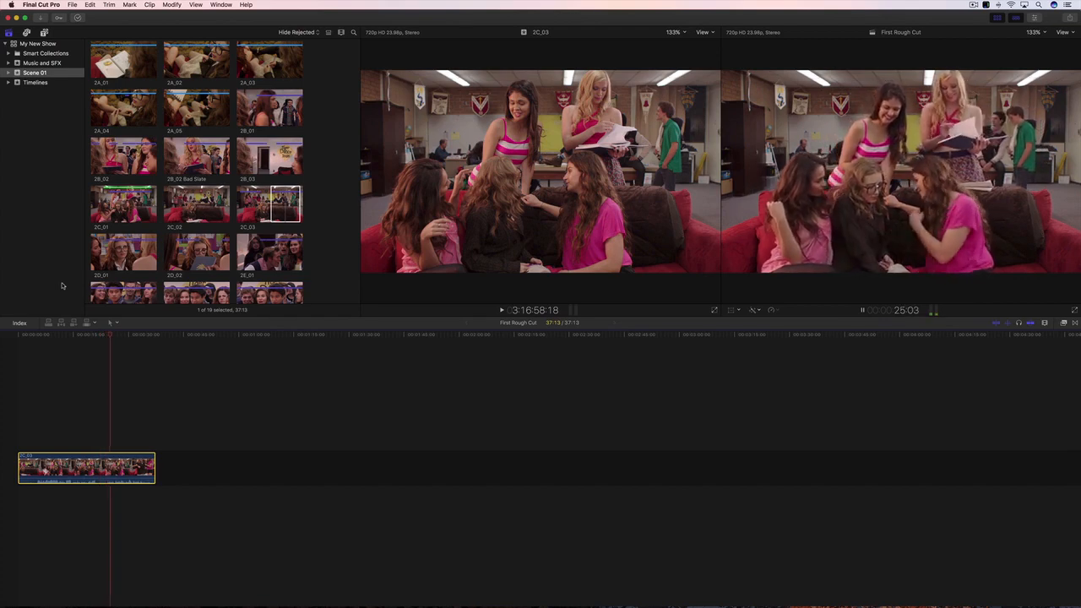
key(space)
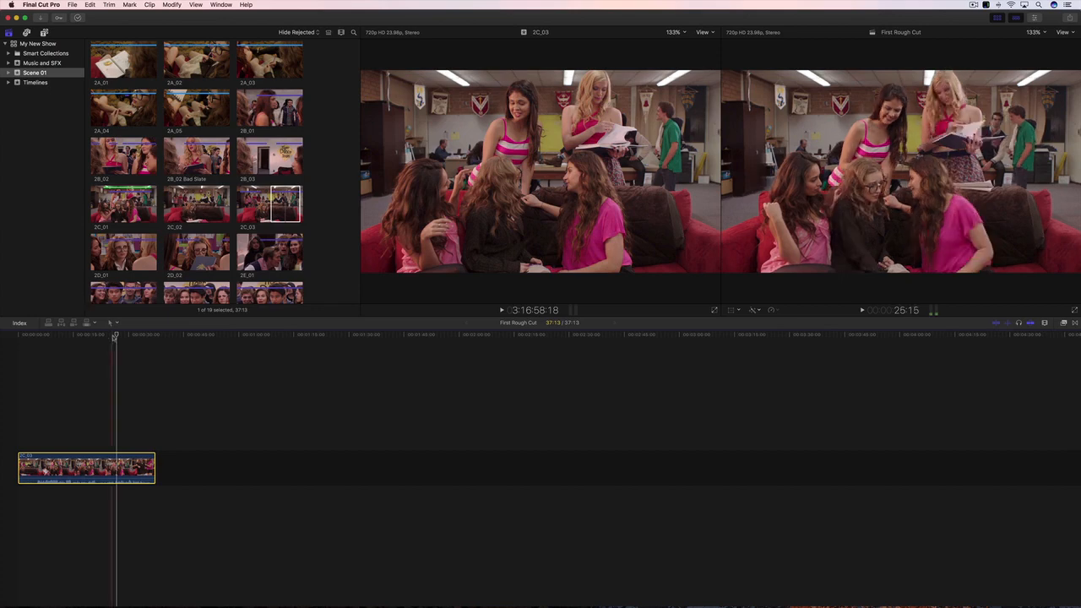
Place the playhead about 4 seconds into the timeline, and mark an in point on browser clip 2A_05 for a range of about 26 seconds.
drag(116, 334, 34, 336)
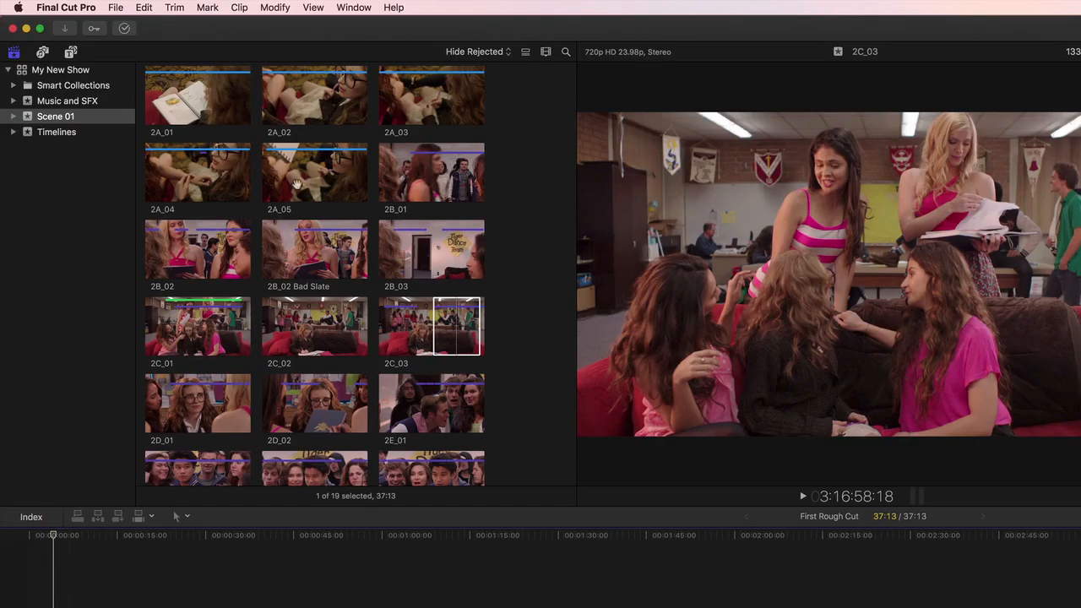
click(286, 175)
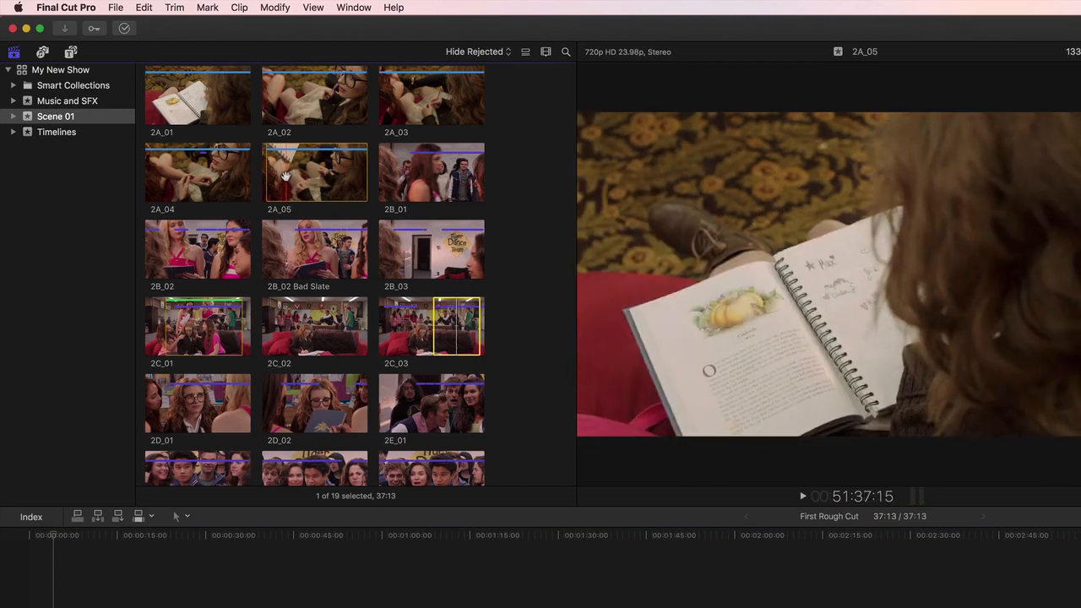
key(i)
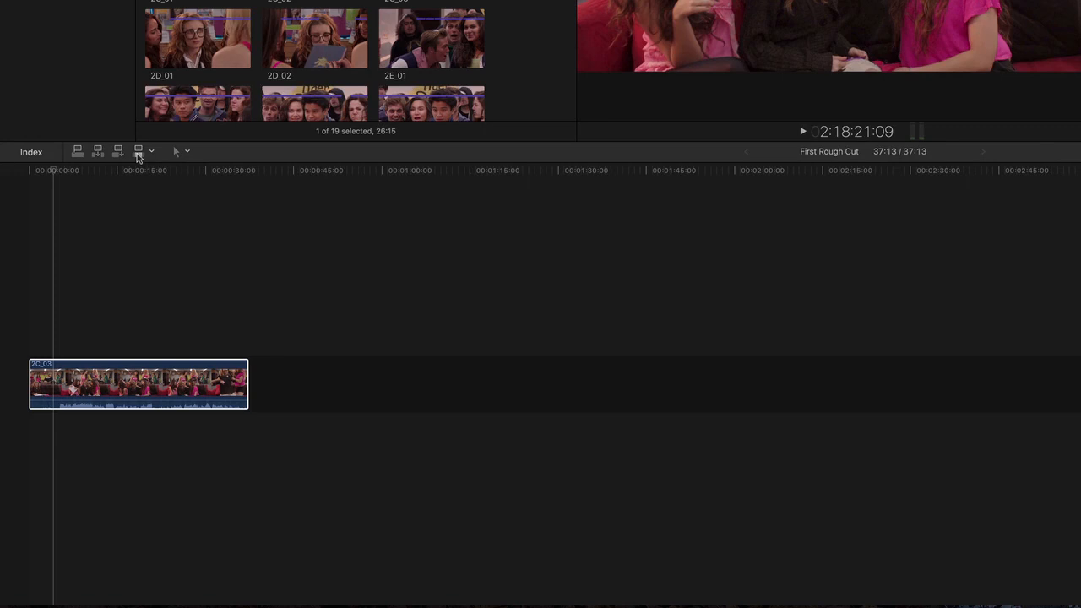
Try overwriting the timeline at the playhead with the marked range of 2A_05, and undo the edit.
click(139, 157)
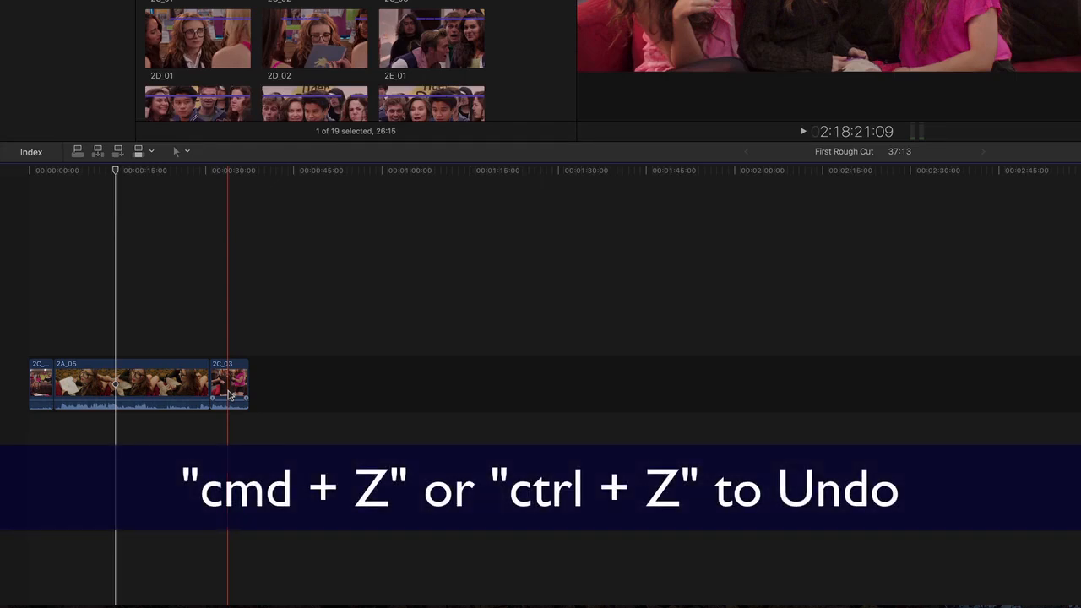
key(super+z)
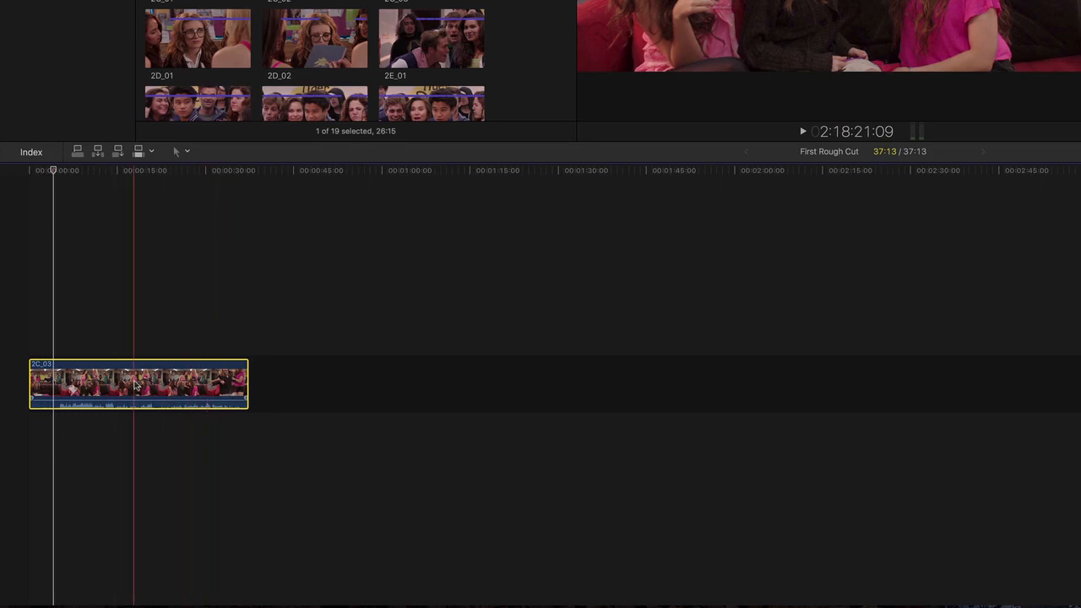
Detach the audio from the 2C_03 timeline clip, and set source edits to Video Only.
right_click(133, 385)
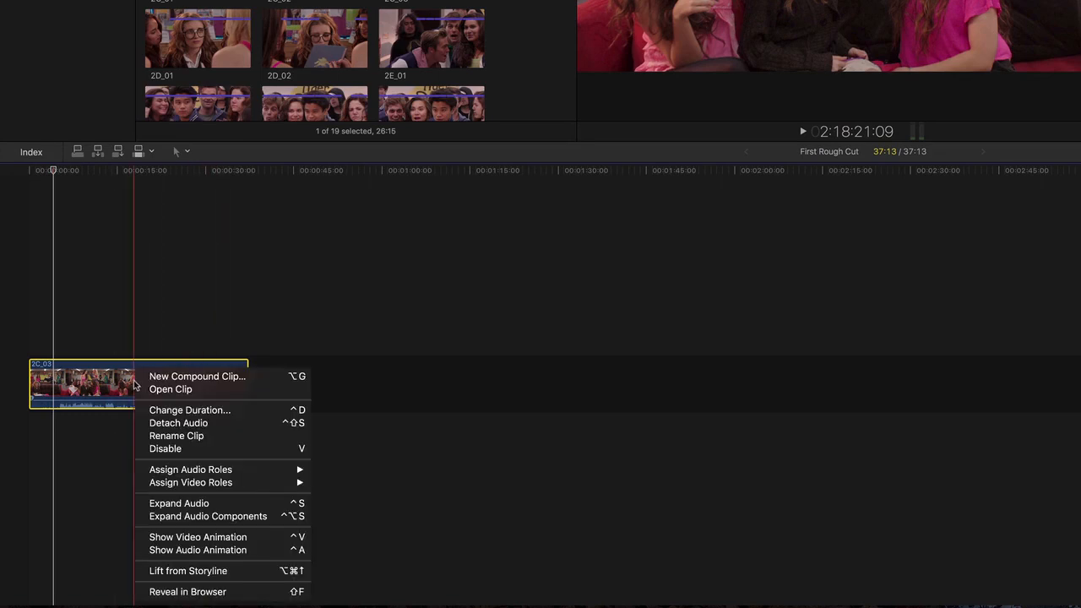
click(224, 423)
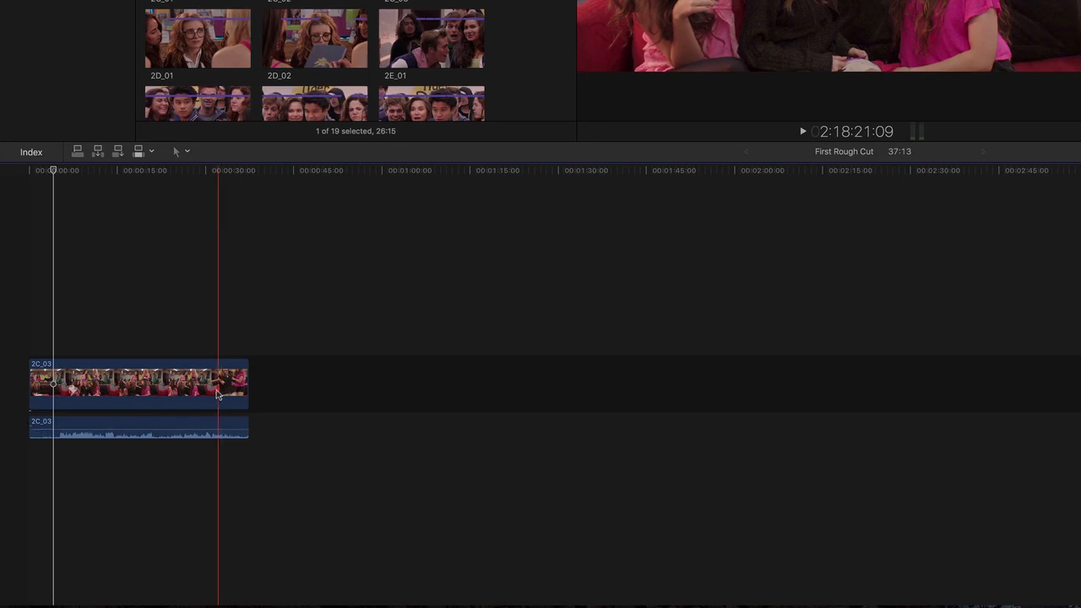
click(152, 155)
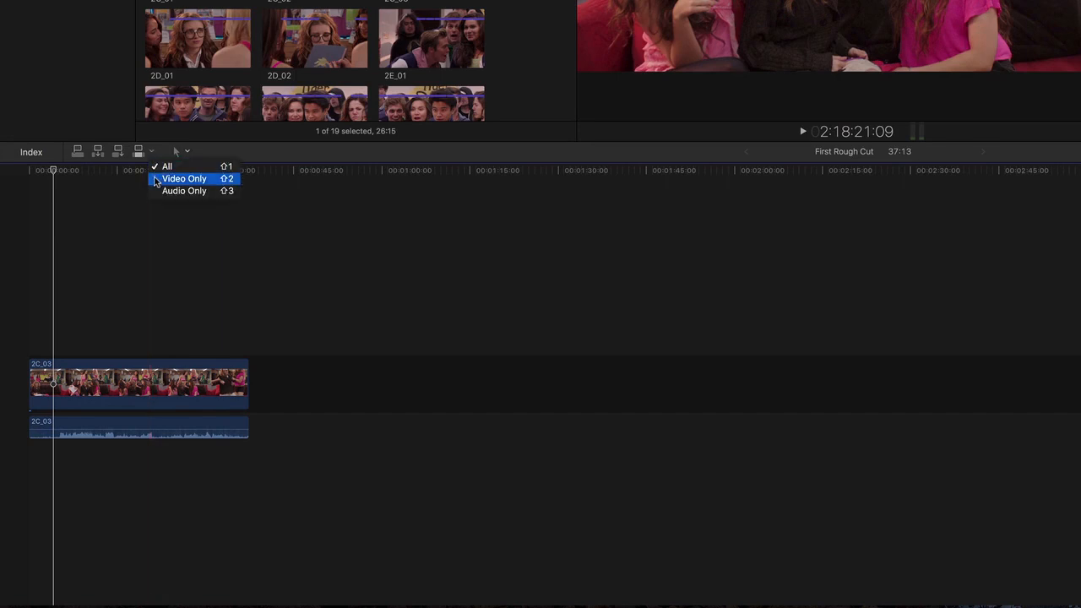
click(155, 181)
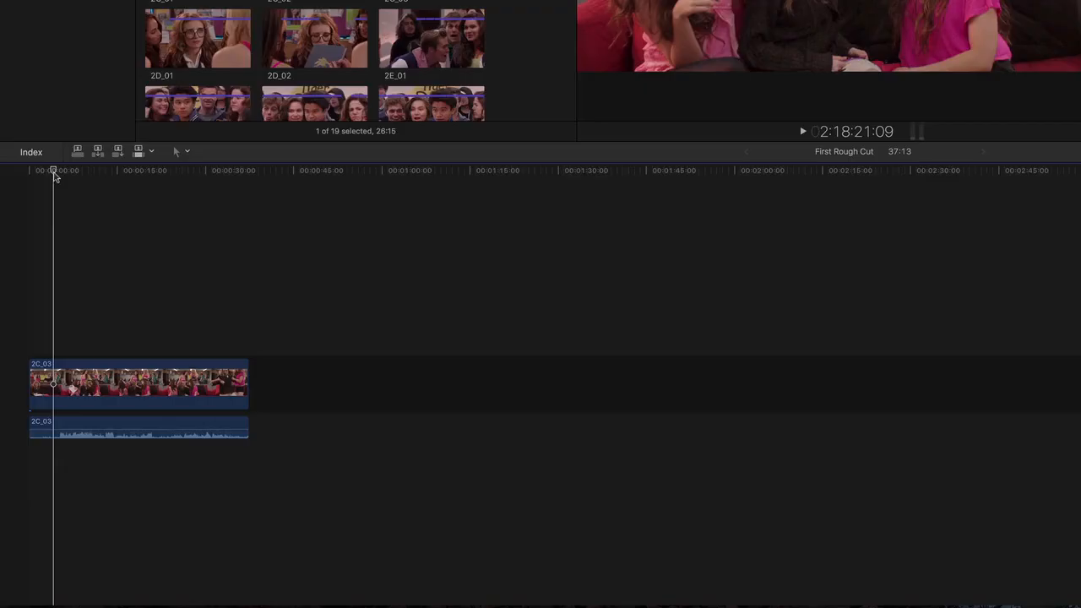
Mark a range about 3 seconds long on the 2C_03 timeline video, starting at the playhead.
key(i)
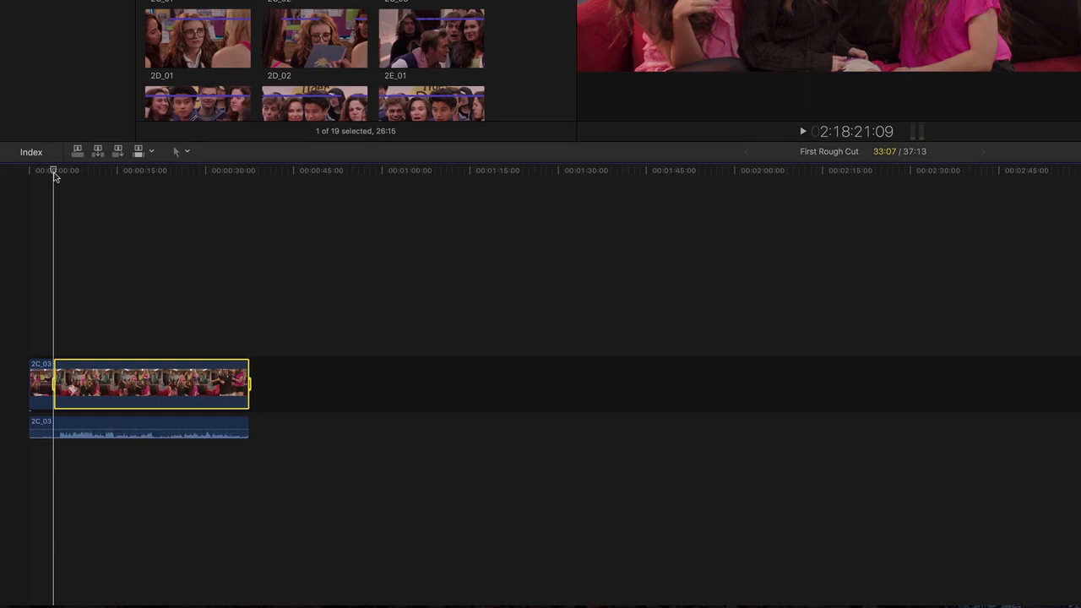
key(space)
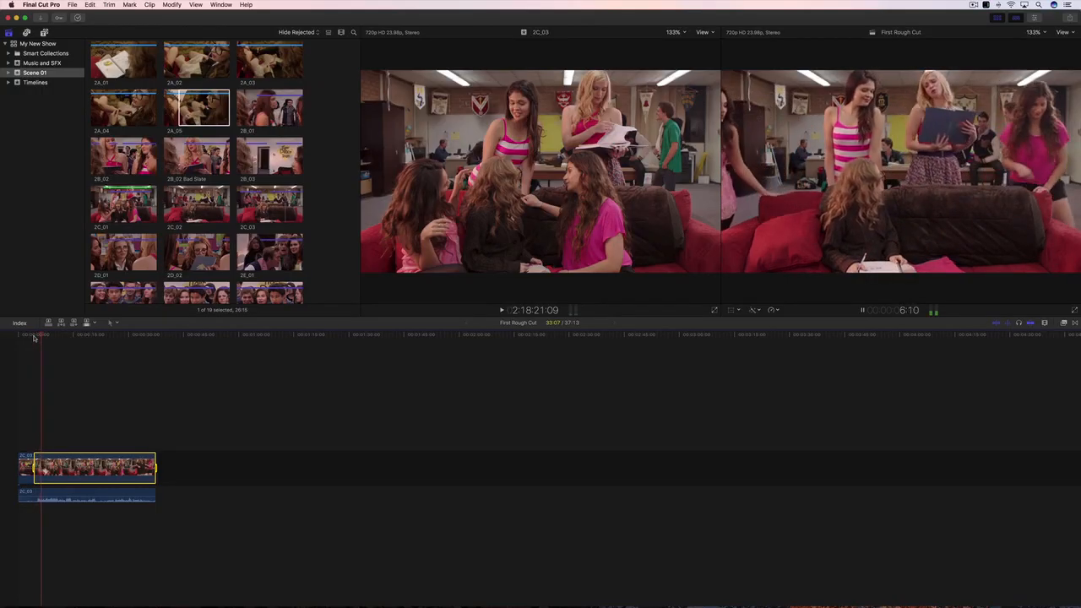
key(space)
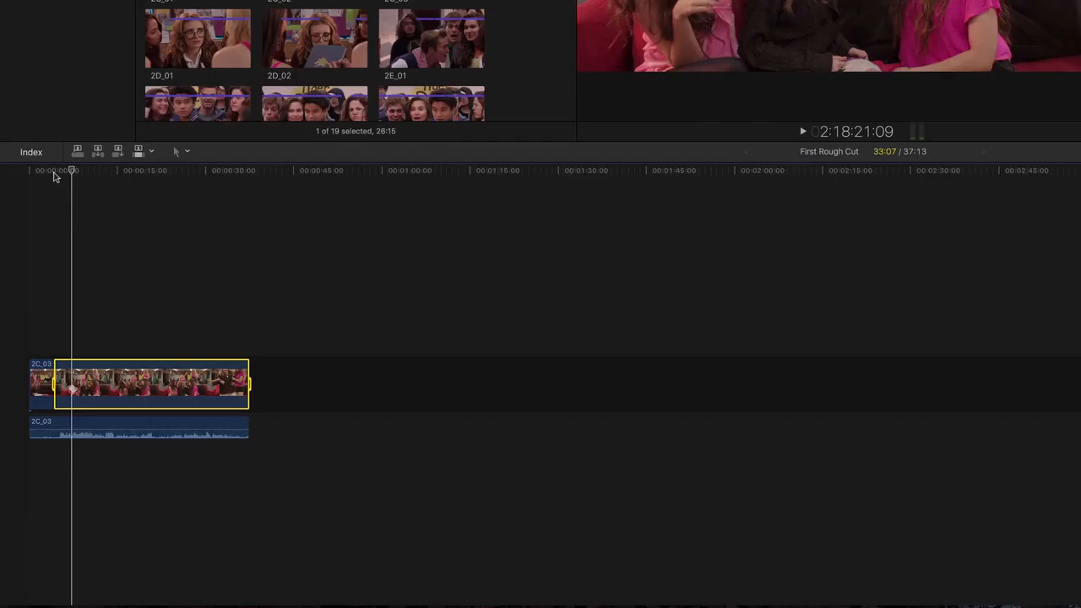
key(o)
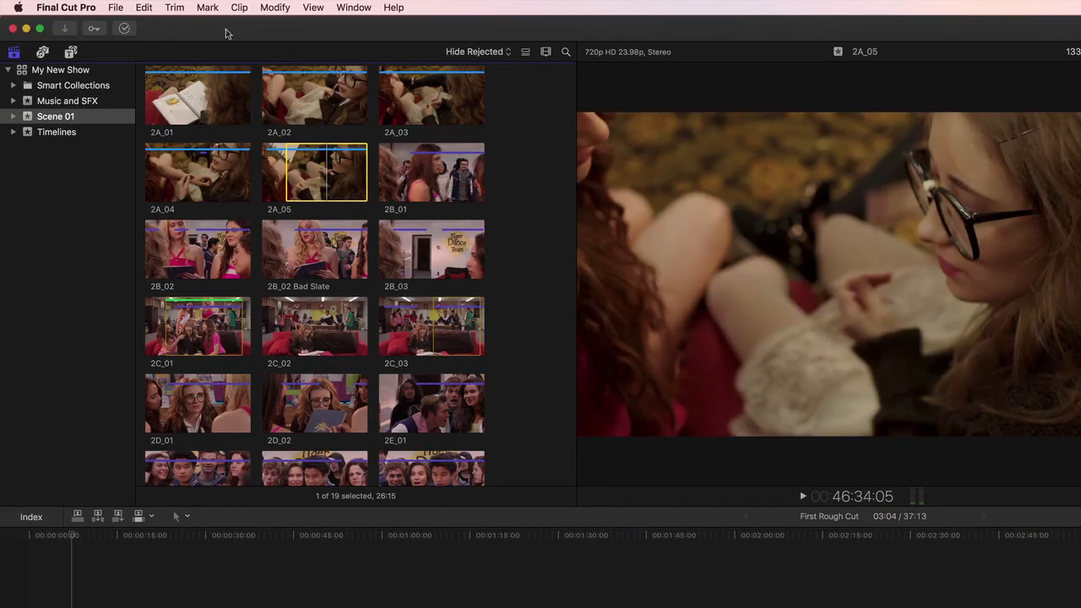
Clear the selected range on browser clip 2A_05.
click(207, 8)
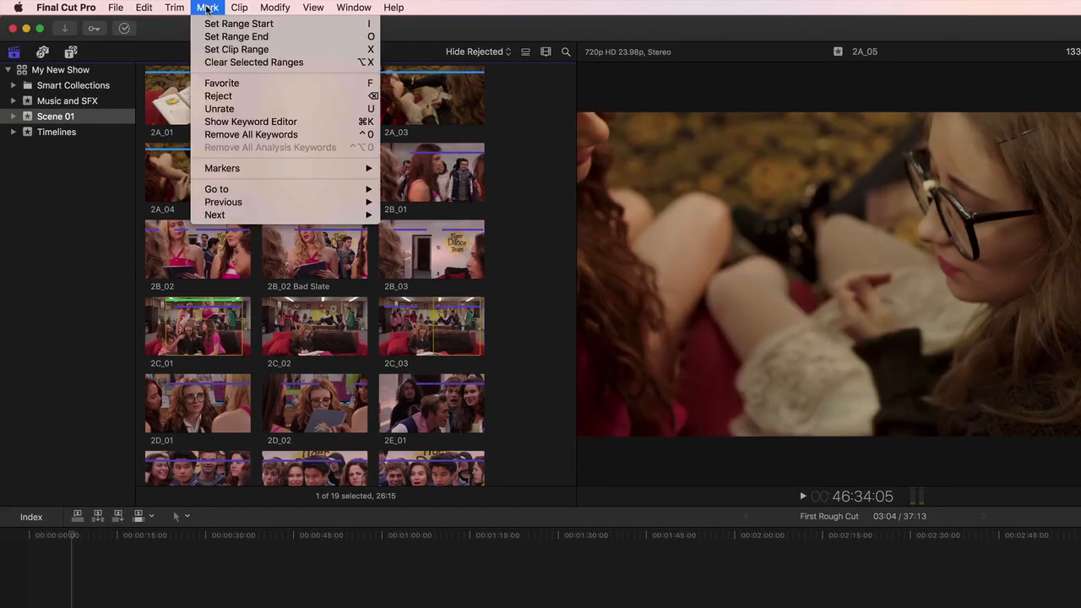
click(205, 63)
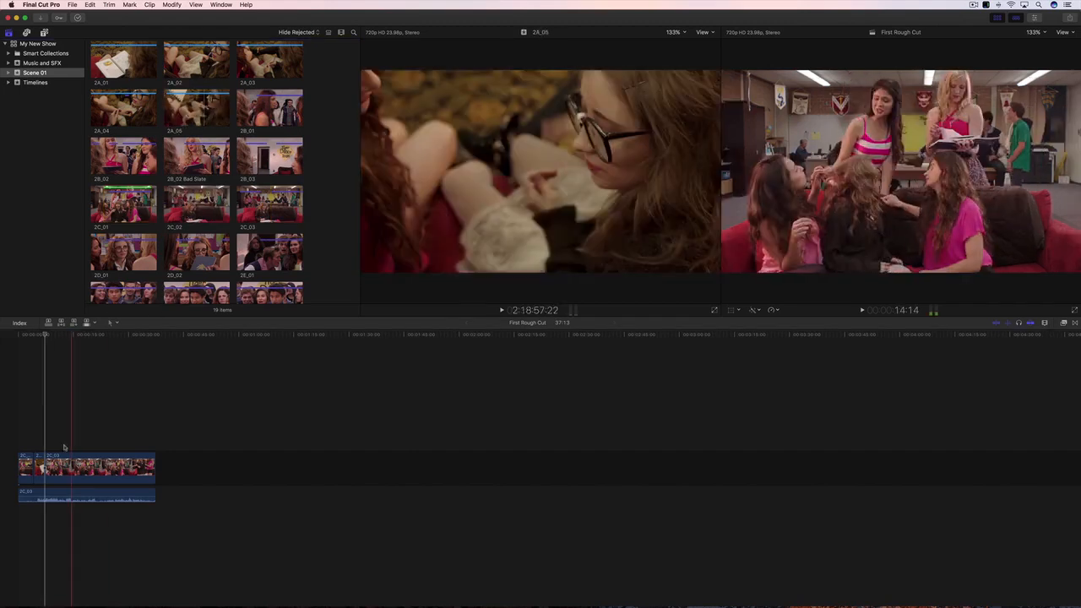
Play back the edited start of the First Rough Cut timeline, and set source edits to All.
key(space)
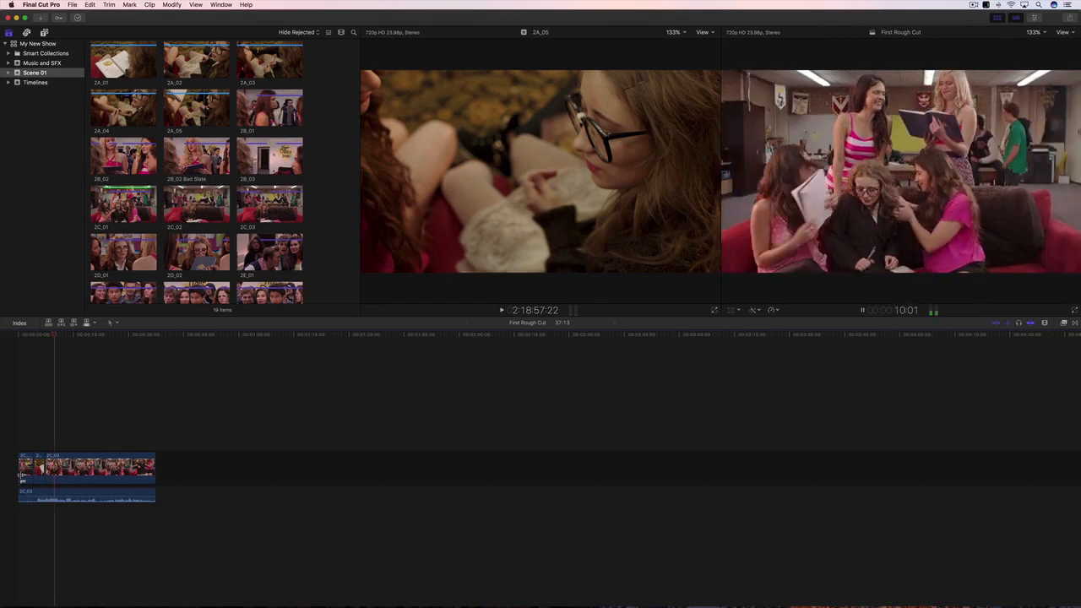
key(space)
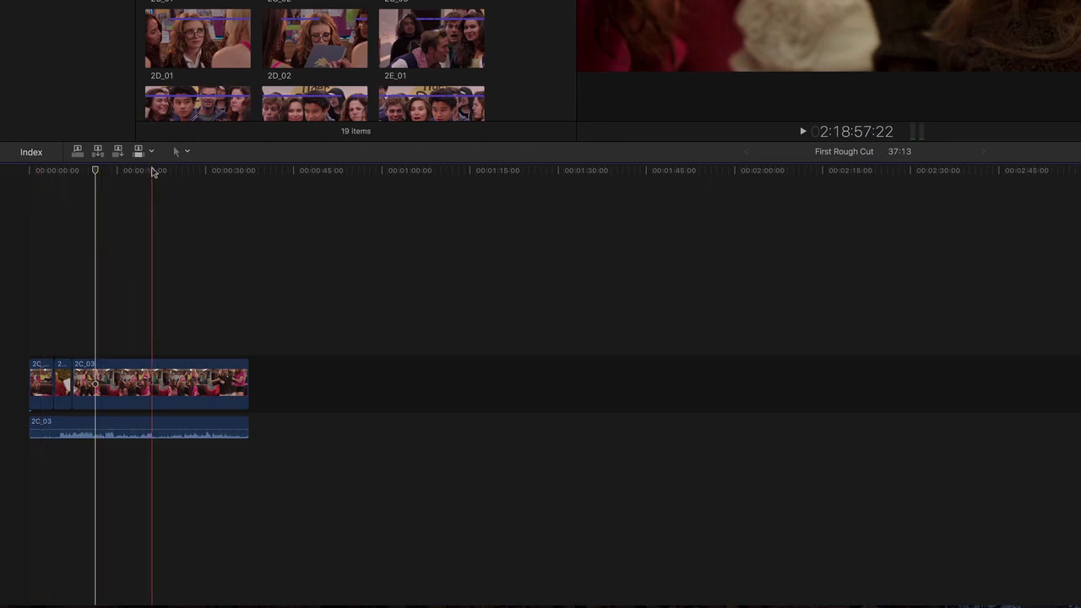
click(151, 152)
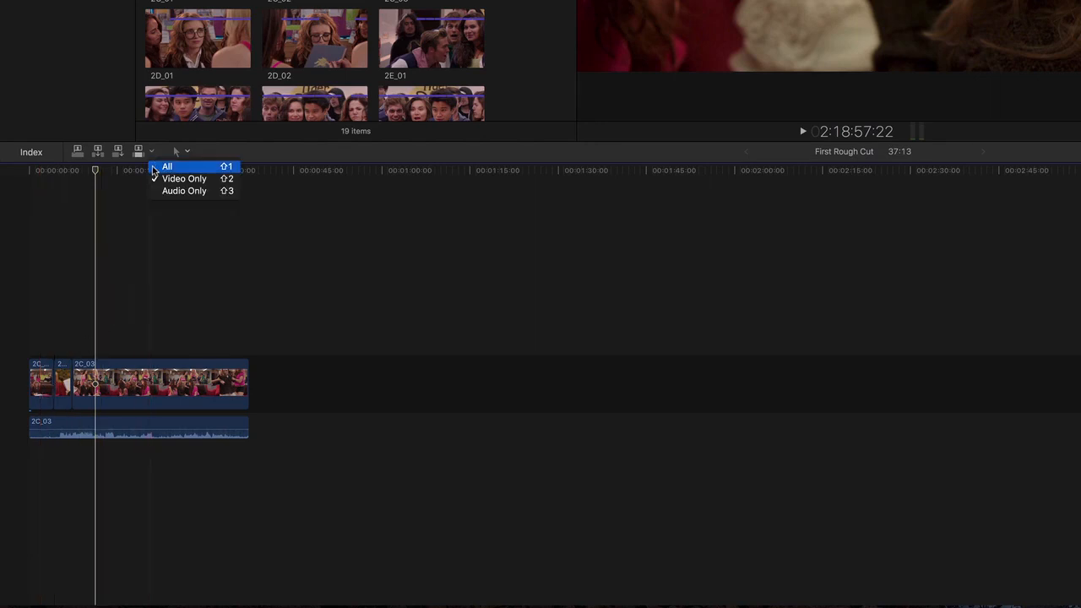
click(169, 164)
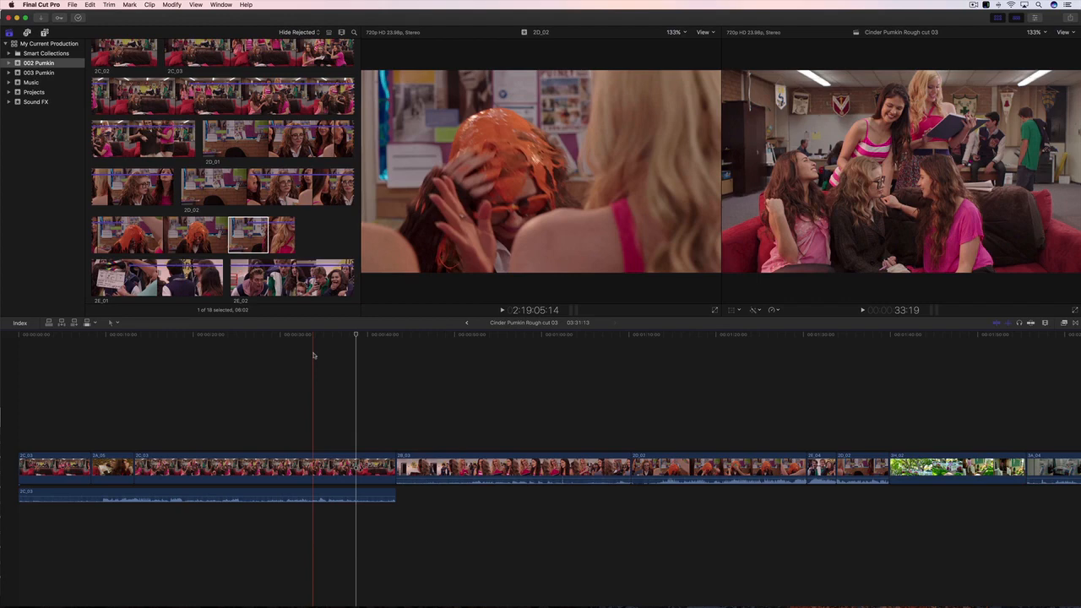
Insert a range of about 4 seconds from 2D_01 into the Cinder Pumkin Rough cut 03 timeline, between 2C_03 and 2B_03.
key(space)
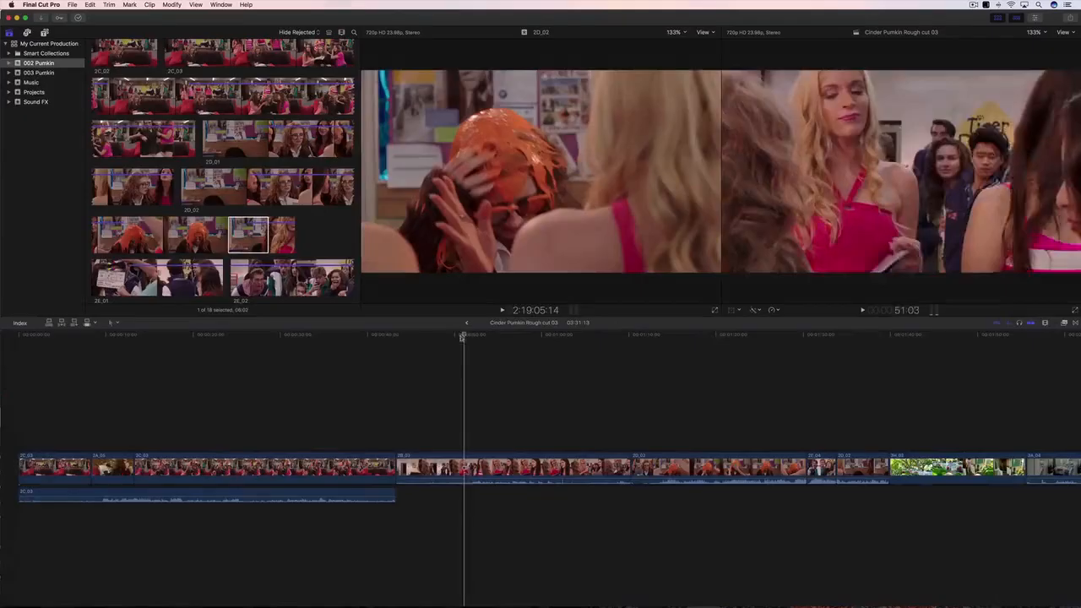
drag(463, 337, 396, 345)
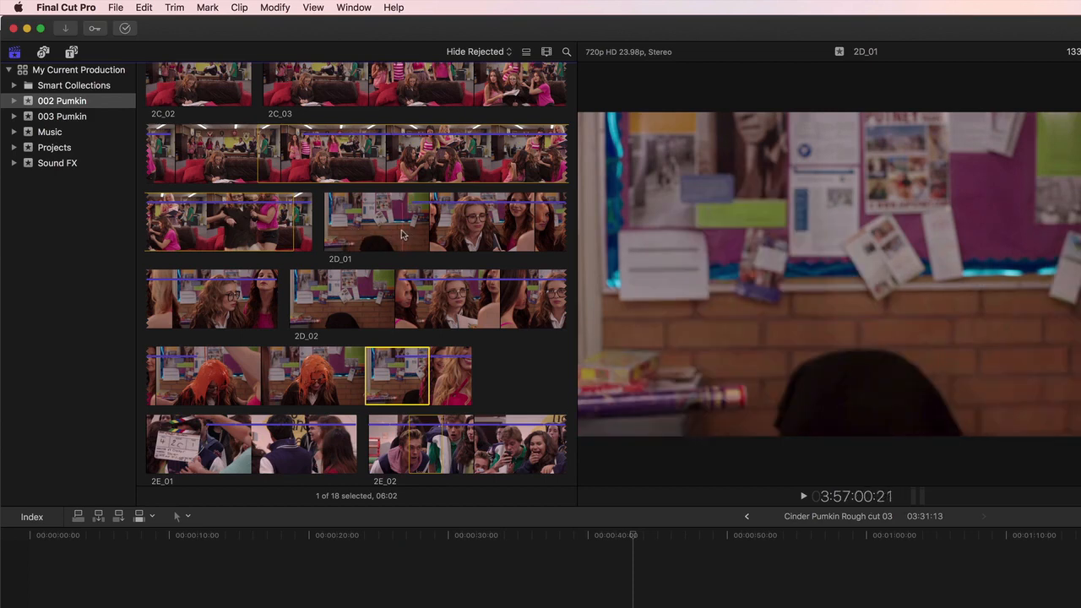
drag(395, 230, 436, 230)
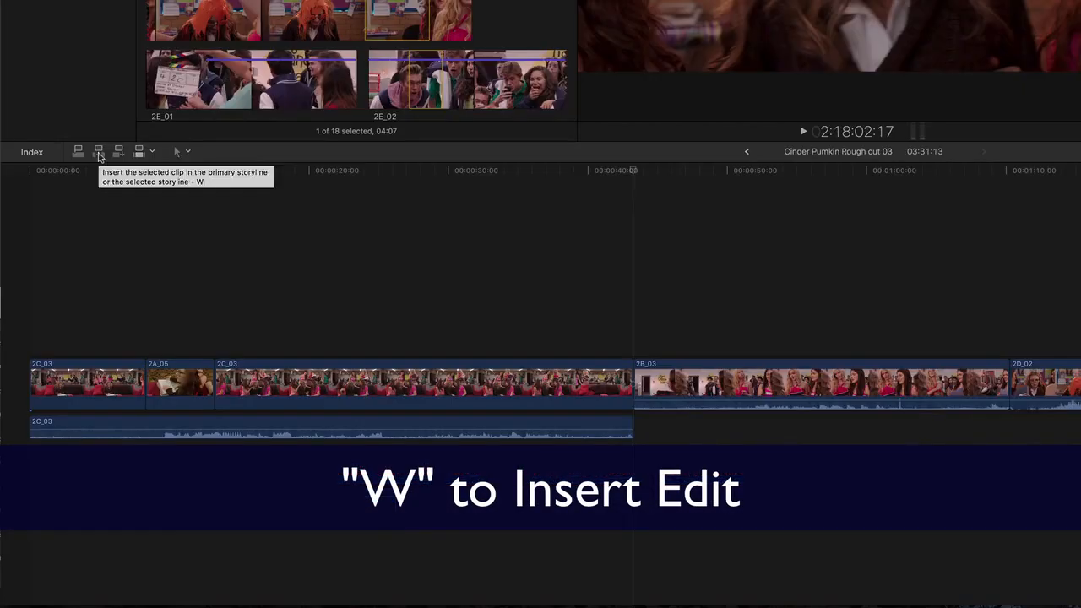
click(62, 326)
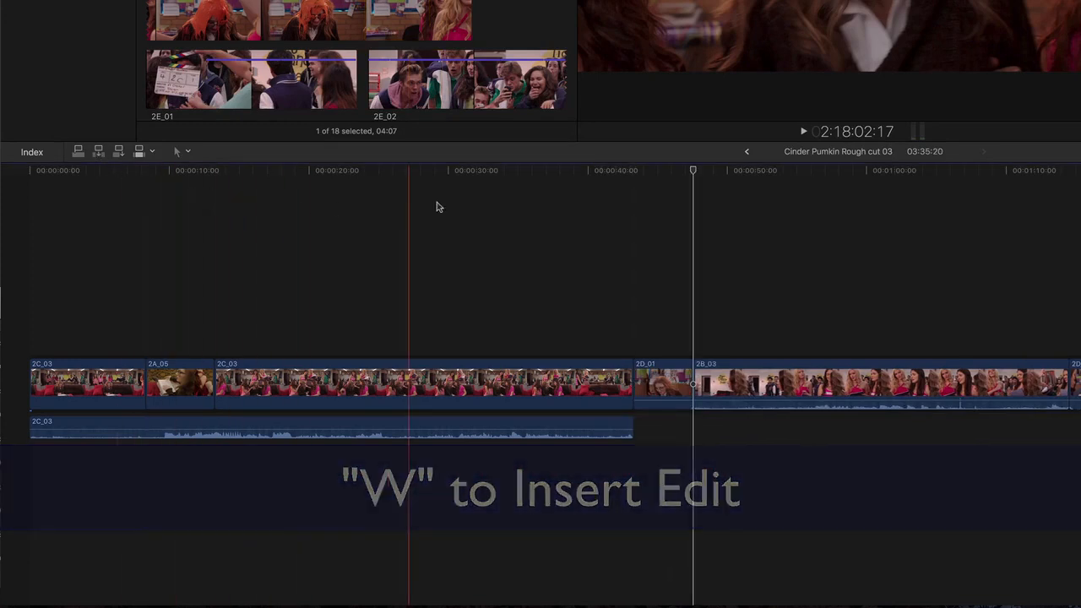
Review playback after the inserted 2D_01 clip, and jump back and forth between the edit points from 2D_01 to 2D_02.
key(space)
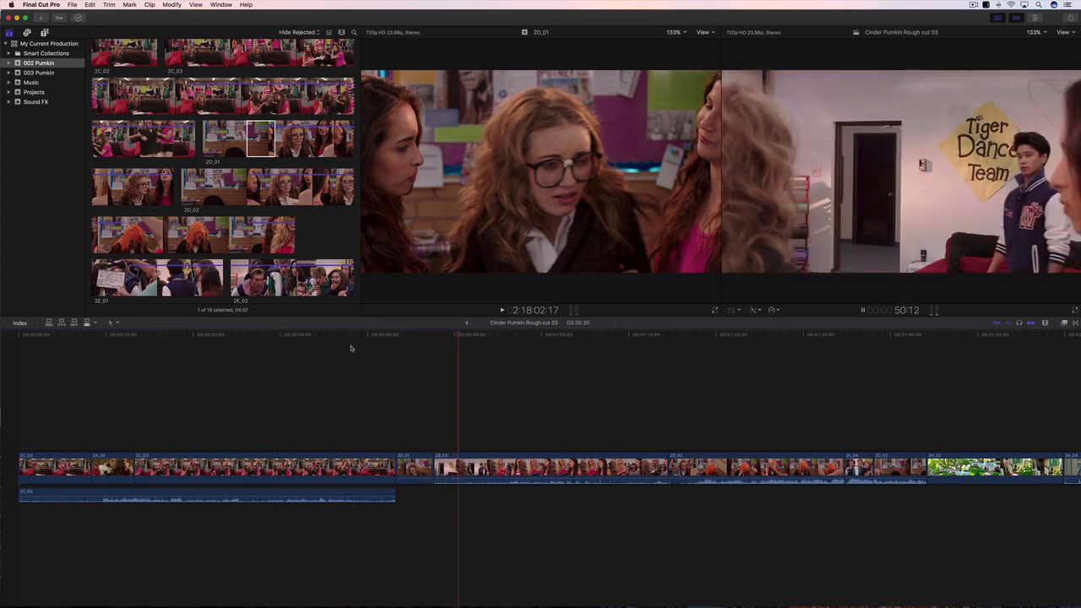
key(Up)
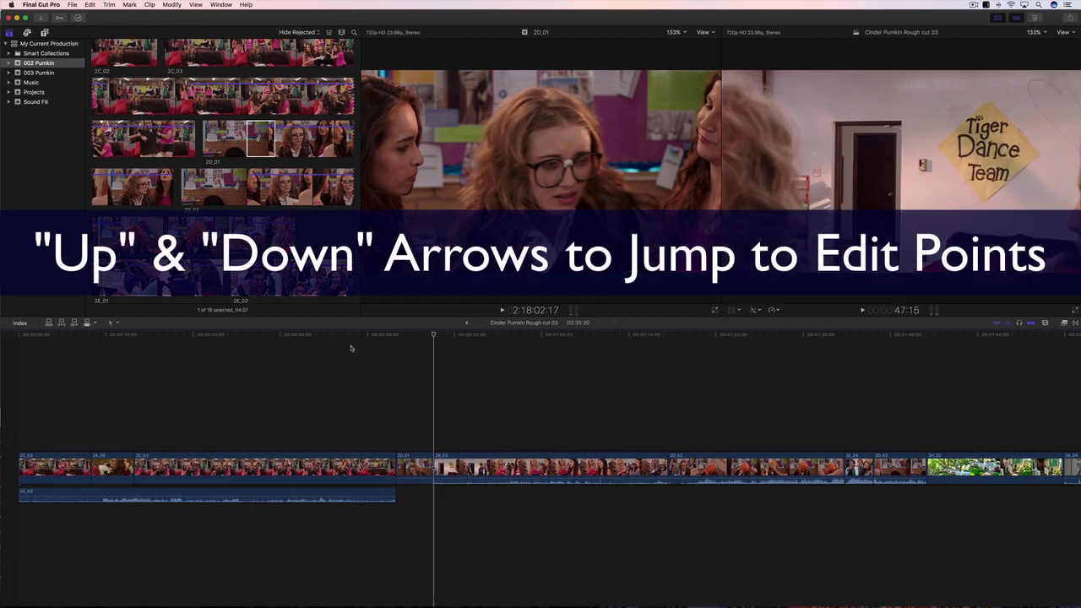
key(Up)
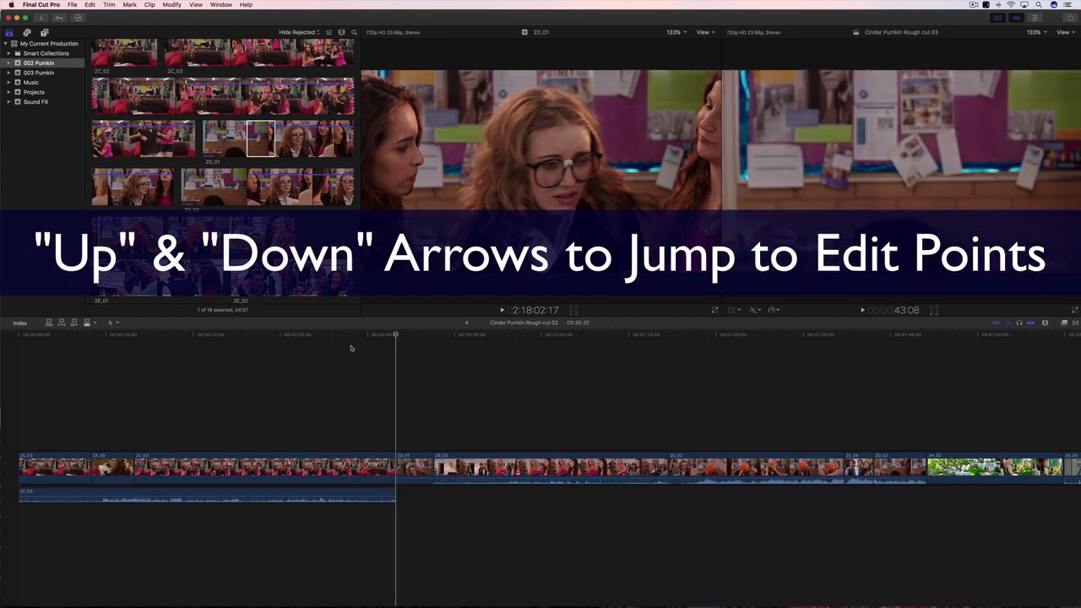
key(Down)
key(Down)
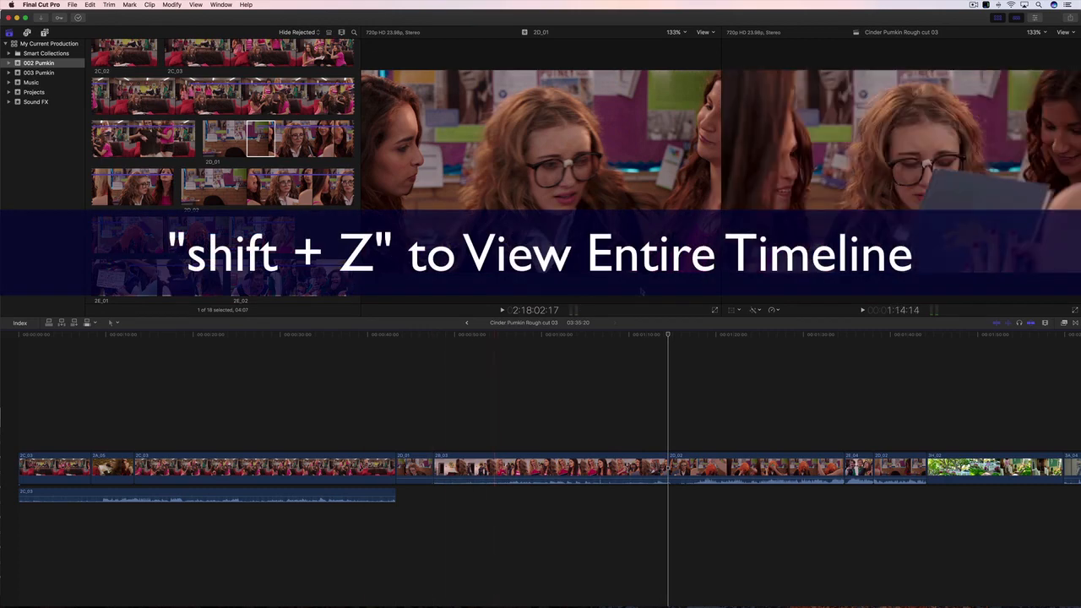
Examine the timeline as a whole and in close-up around the edit between 2B_03 and 2D_02.
key(shift+z)
key(super+equal)
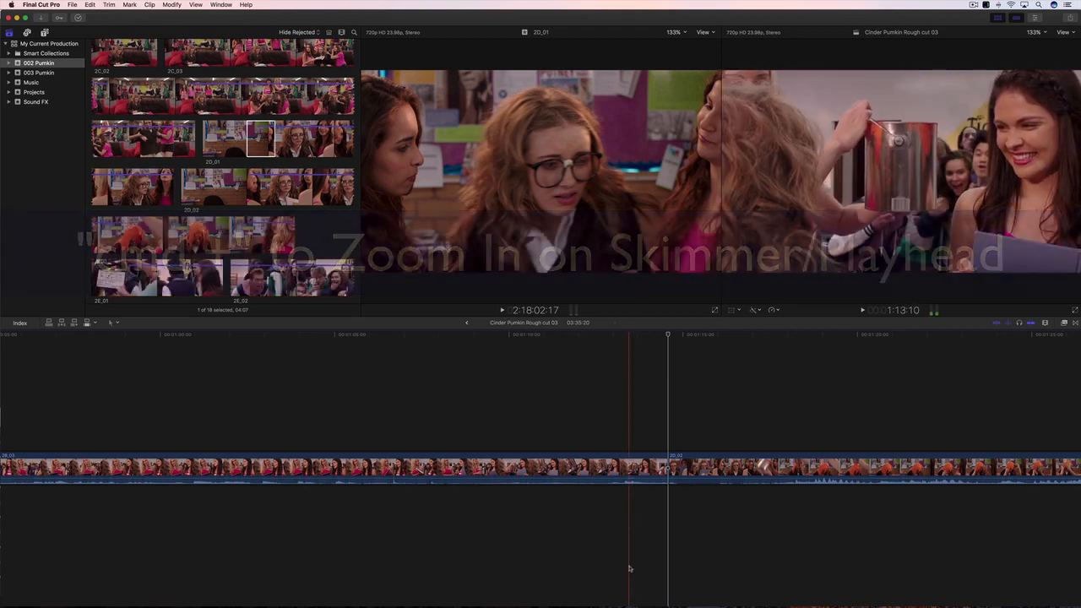
scroll(629, 595, right, 5)
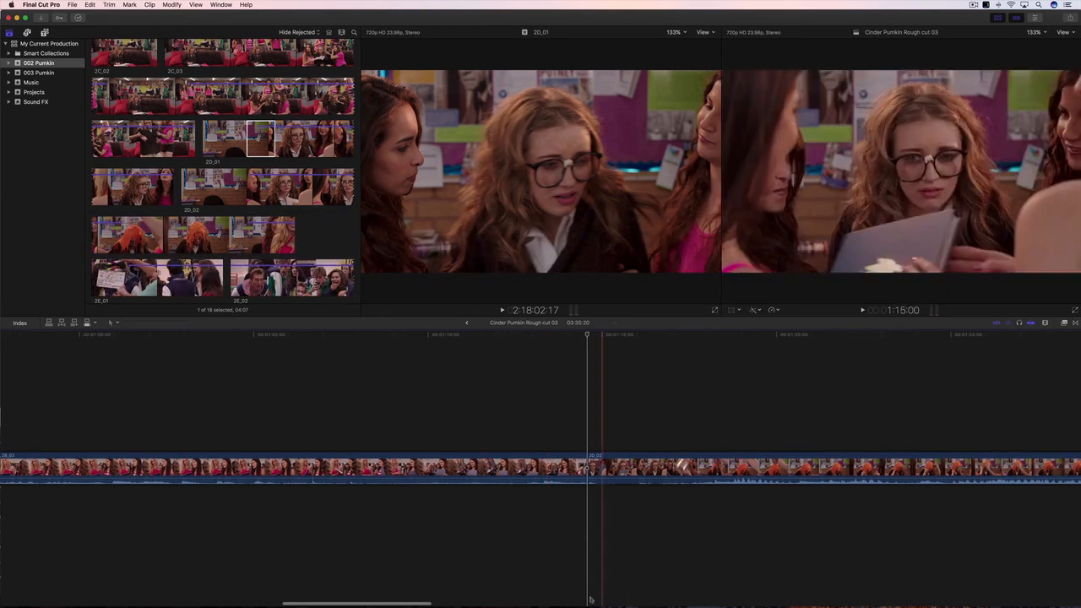
scroll(459, 605, right, 10)
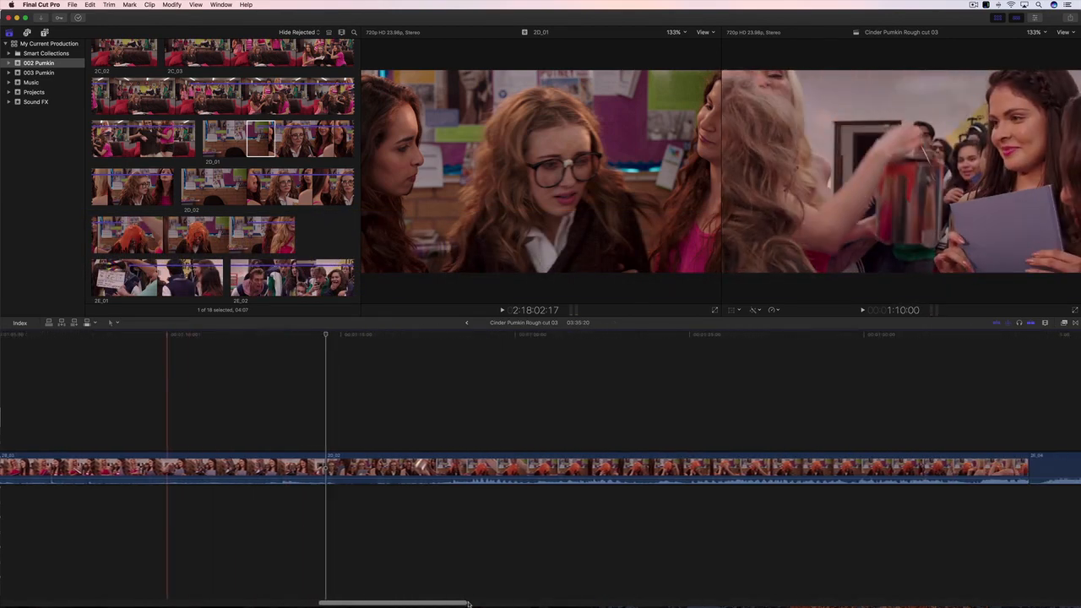
drag(500, 603, 441, 600)
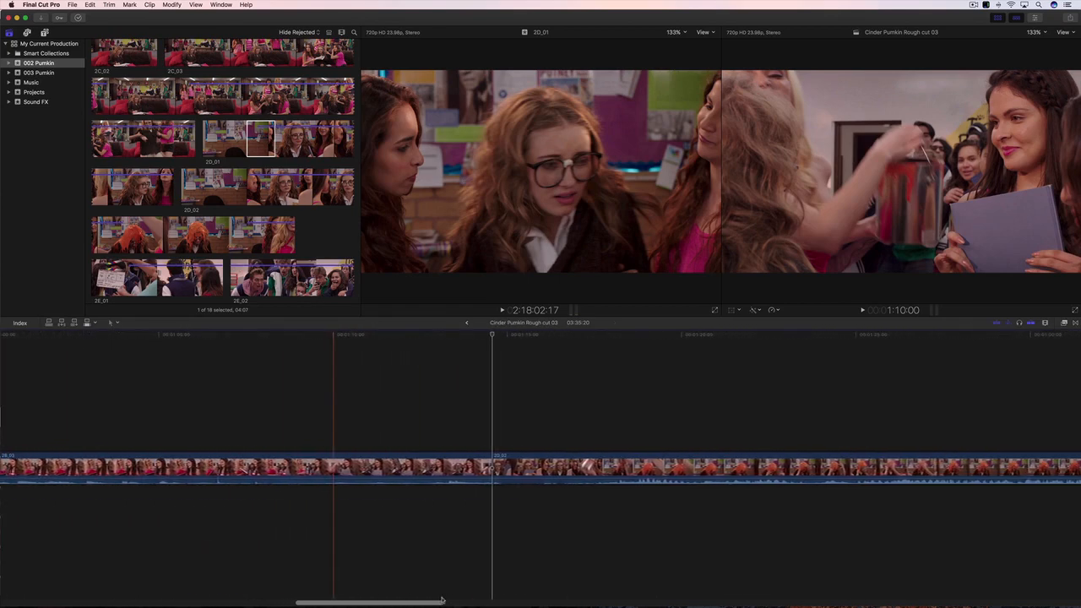
key(super+minus)
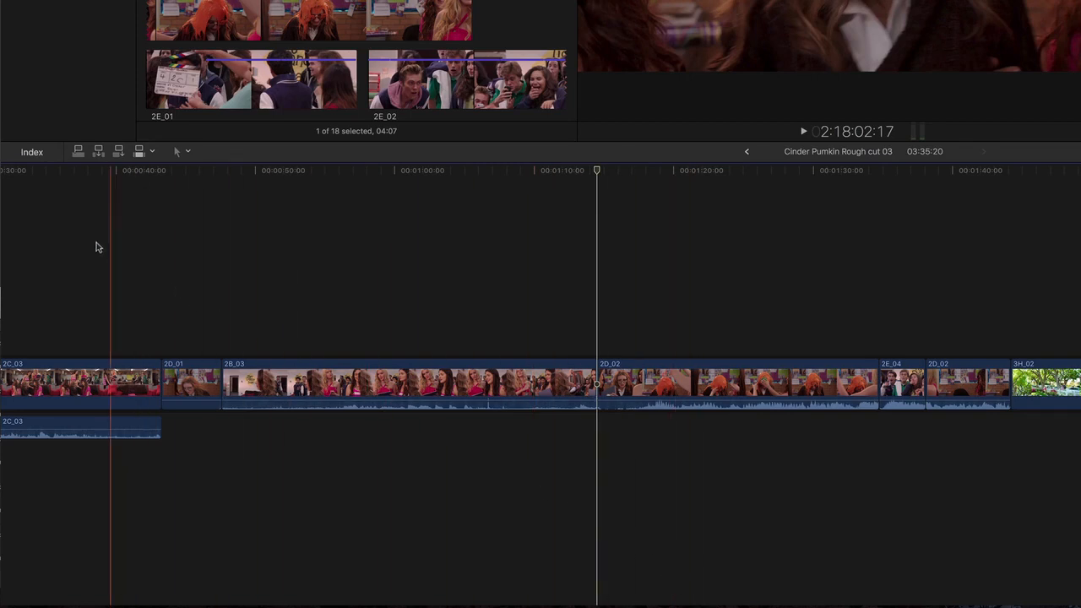
Locate timeline clips 2C_03, 2A_05, 2D_01 and 2E_04 through the timeline index, and close the index.
click(33, 154)
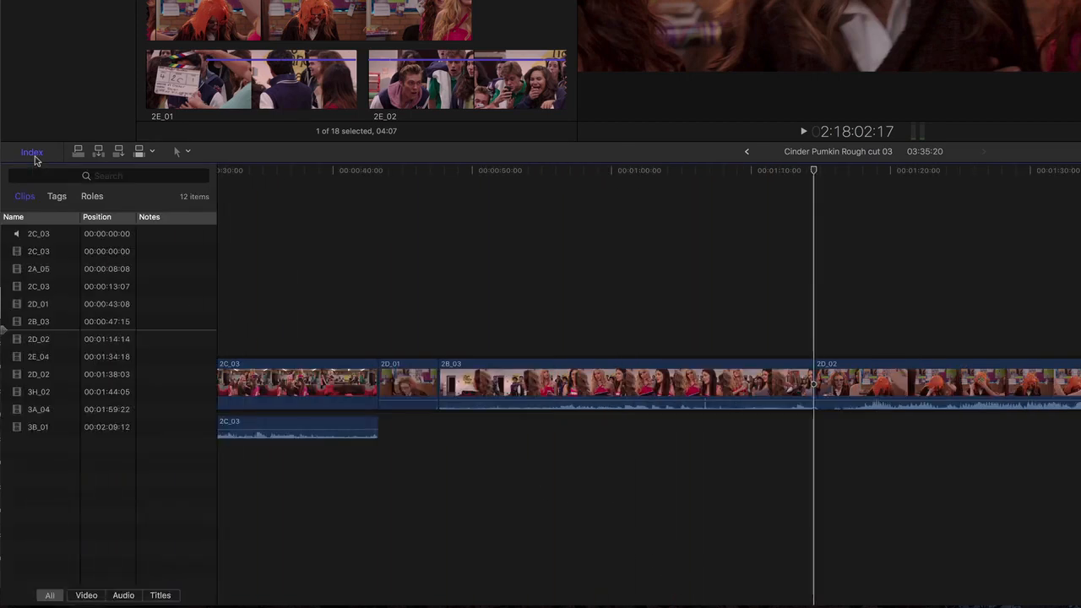
click(95, 252)
click(98, 270)
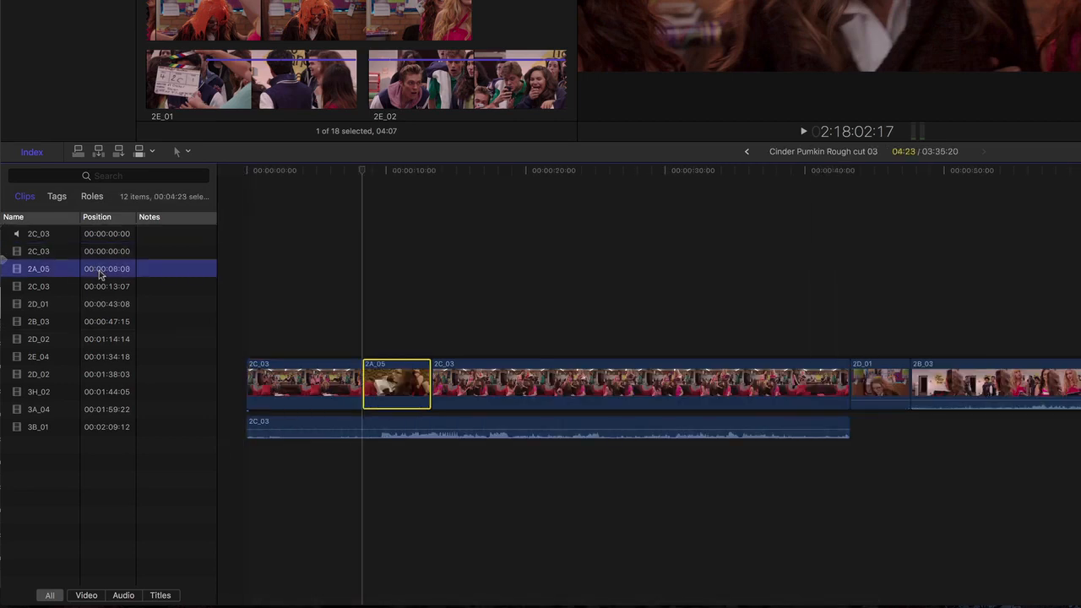
click(101, 287)
click(104, 305)
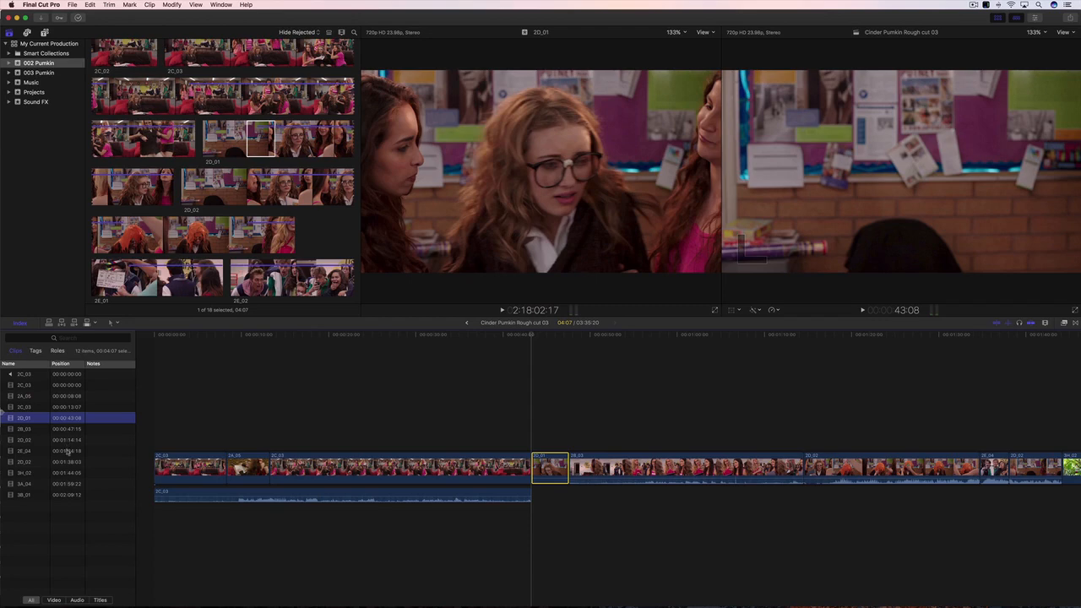
click(107, 356)
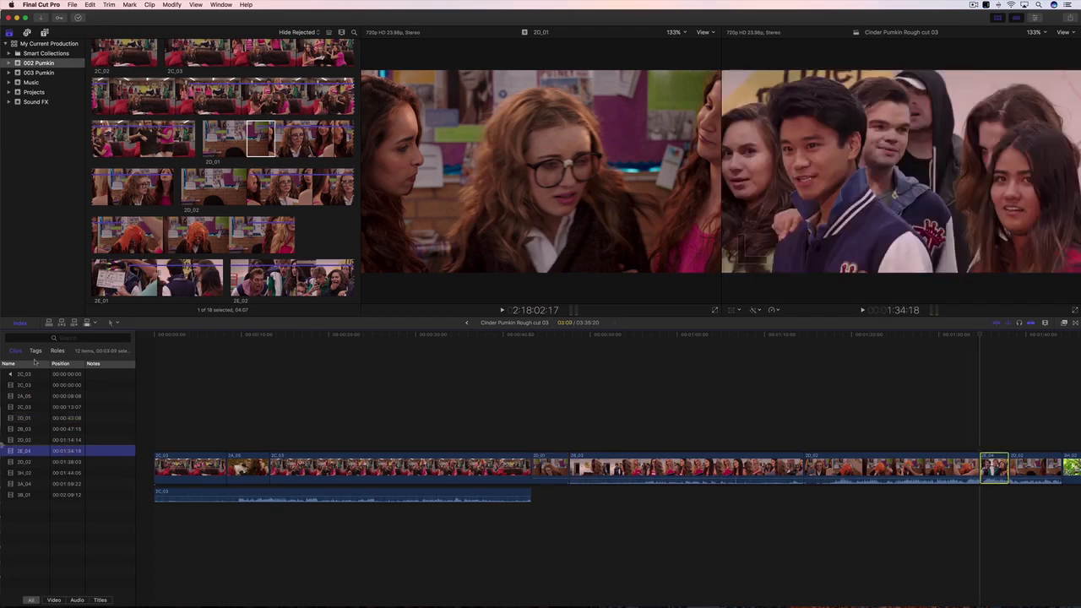
click(22, 323)
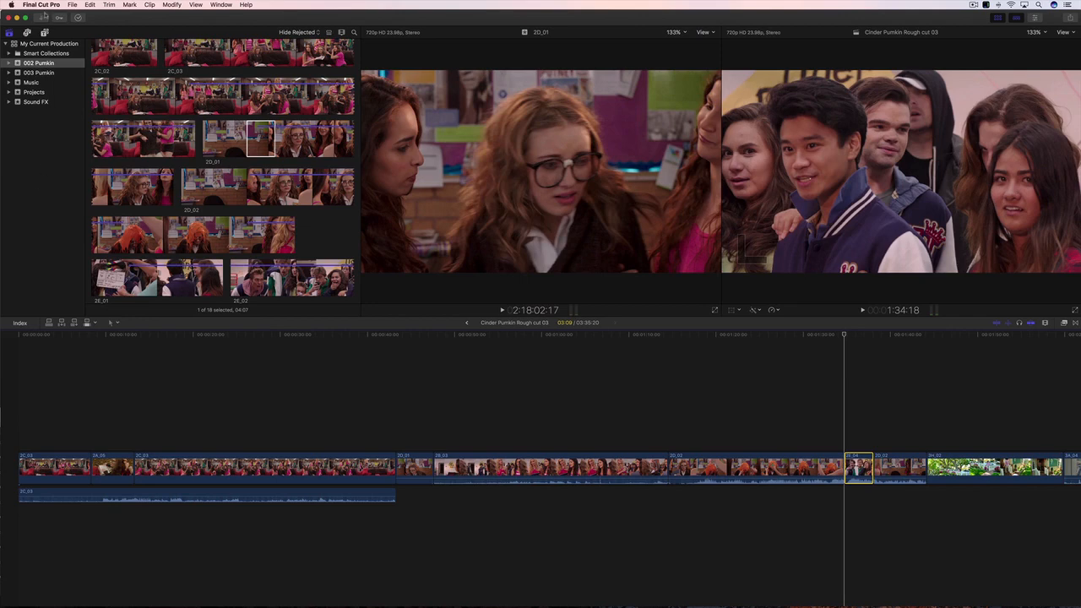
Duplicate the Default keyboard command set under the name My Keyboard.
click(42, 5)
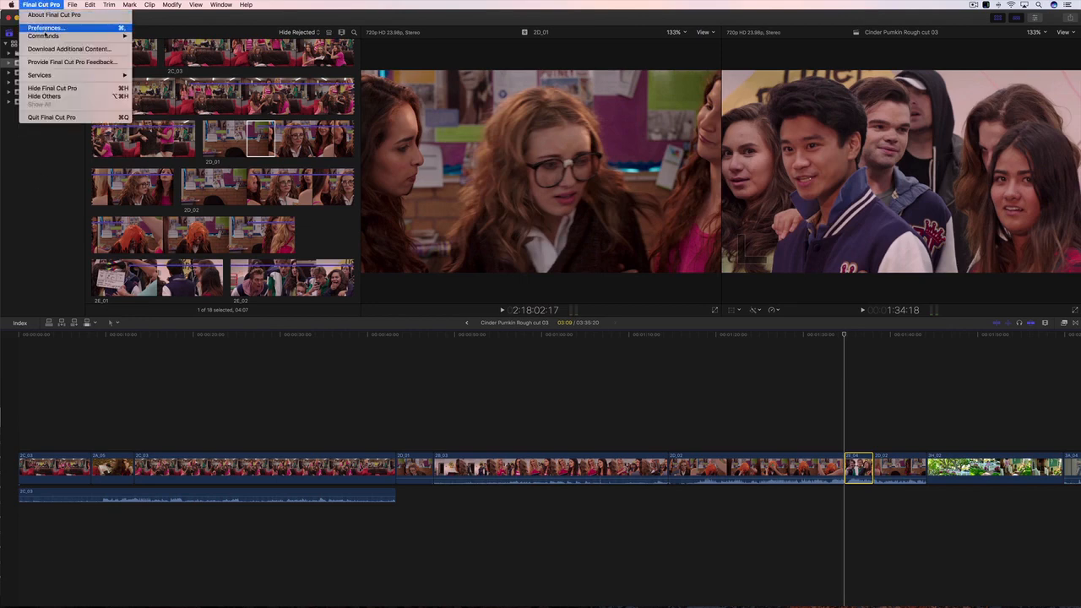
mouse_move(46, 36)
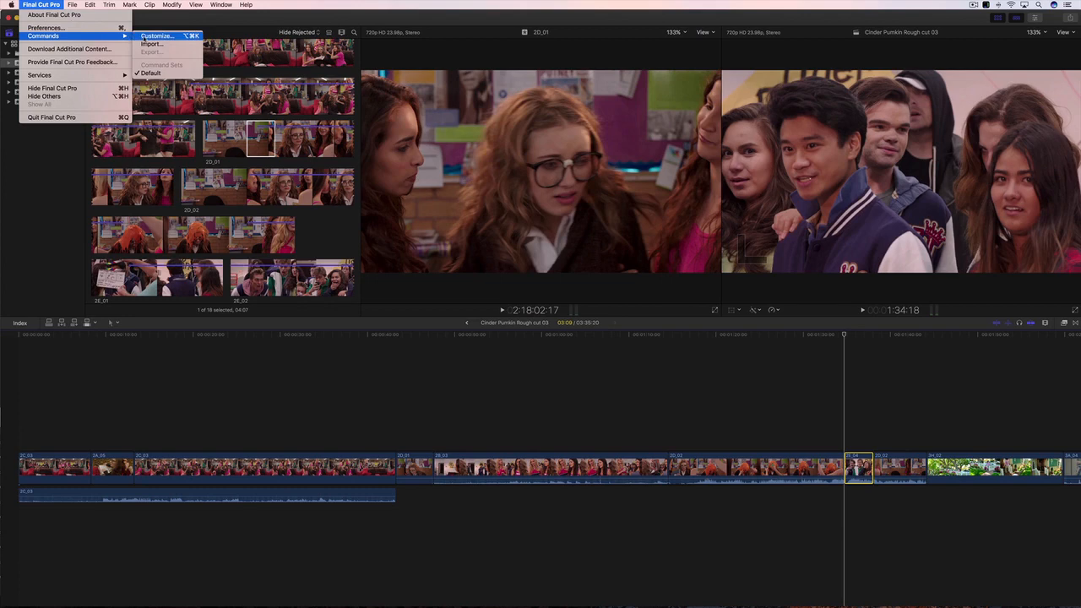
click(155, 37)
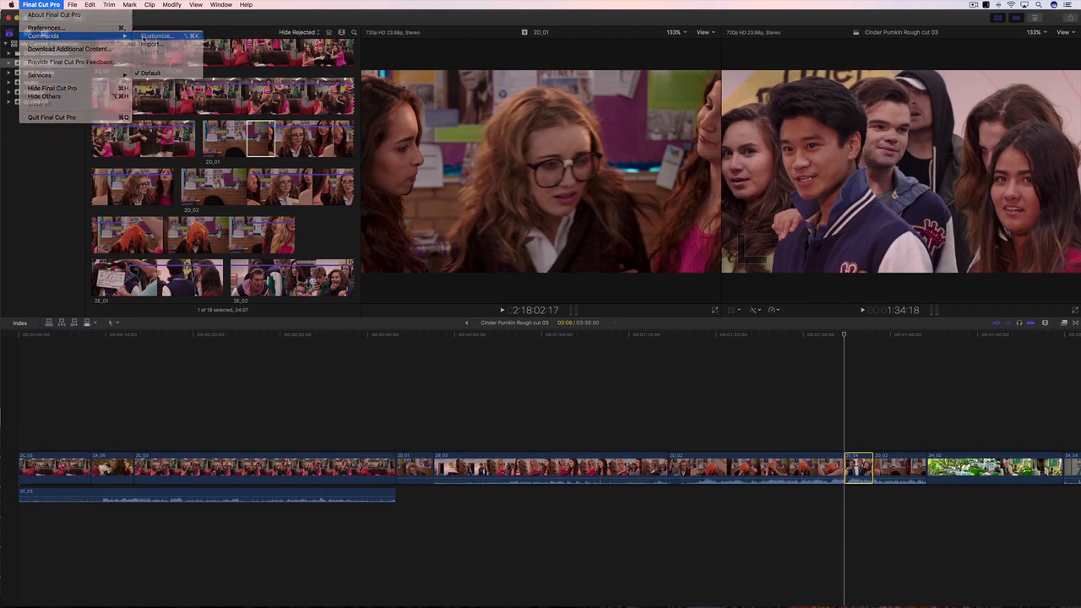
click(368, 104)
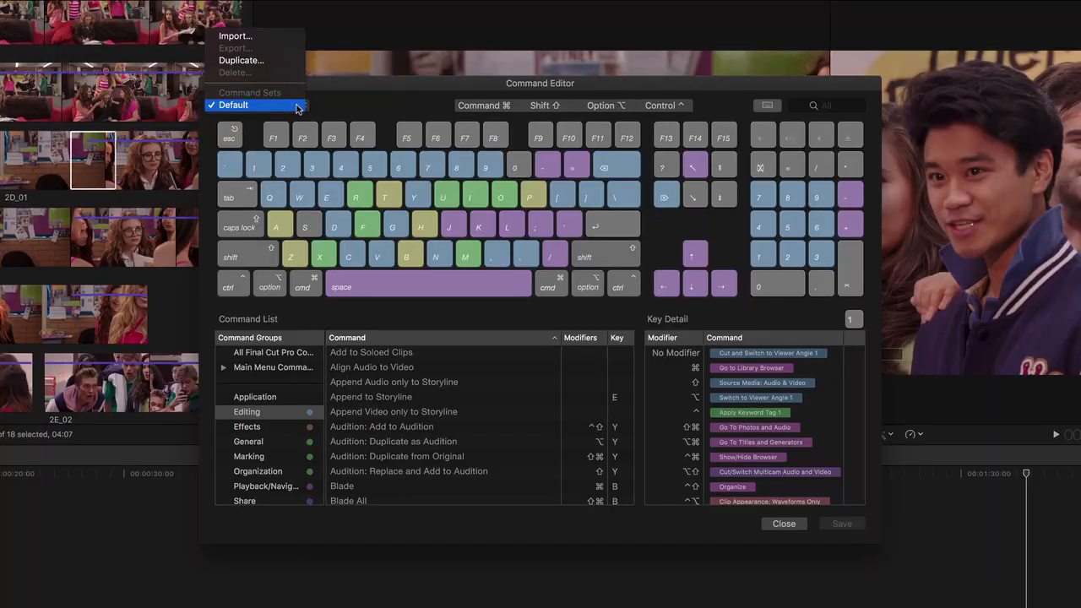
click(391, 79)
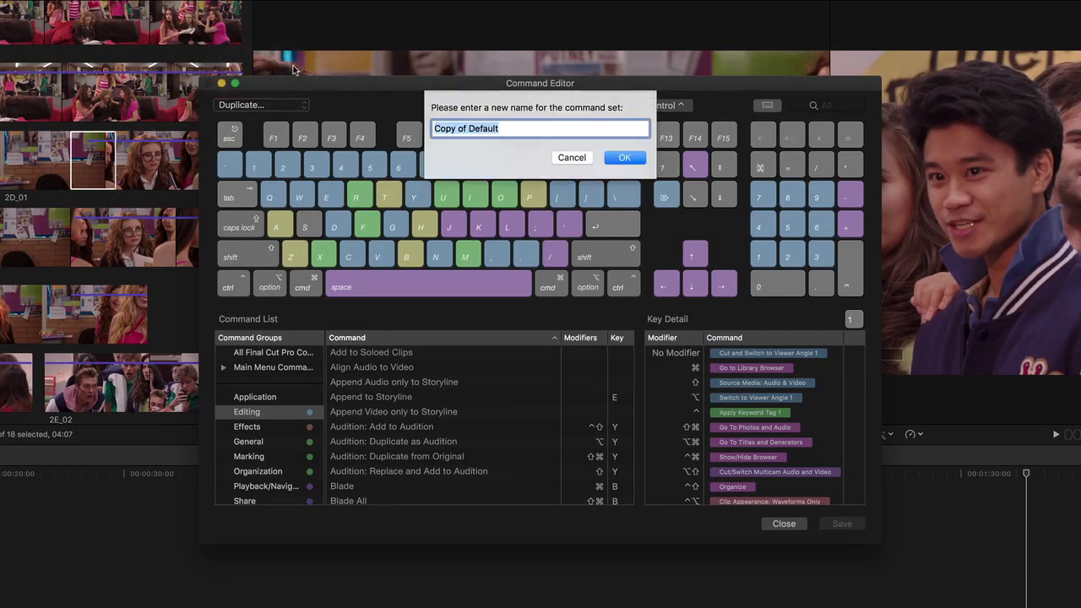
text(My Keyboard)
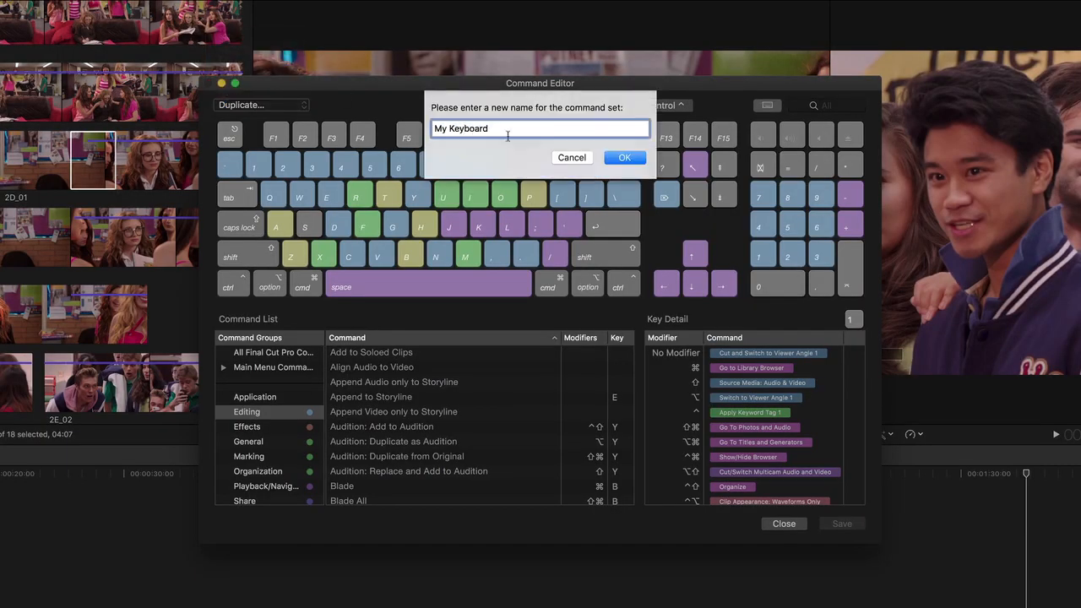
click(617, 159)
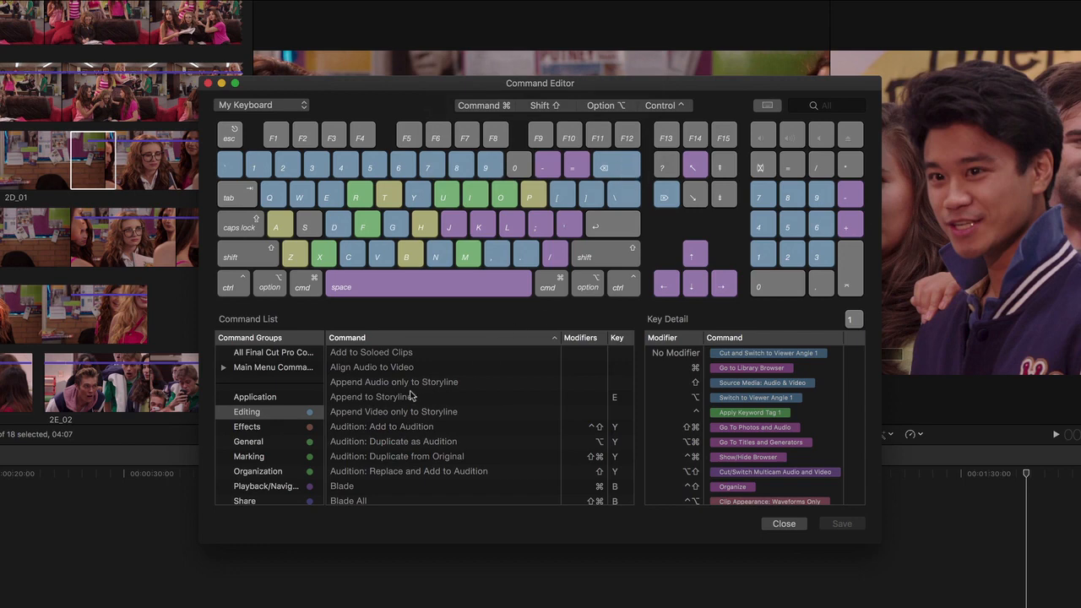
Assign the Append to Storyline command to the 1 key in the My Keyboard set, and close the Command Editor.
drag(406, 397, 258, 166)
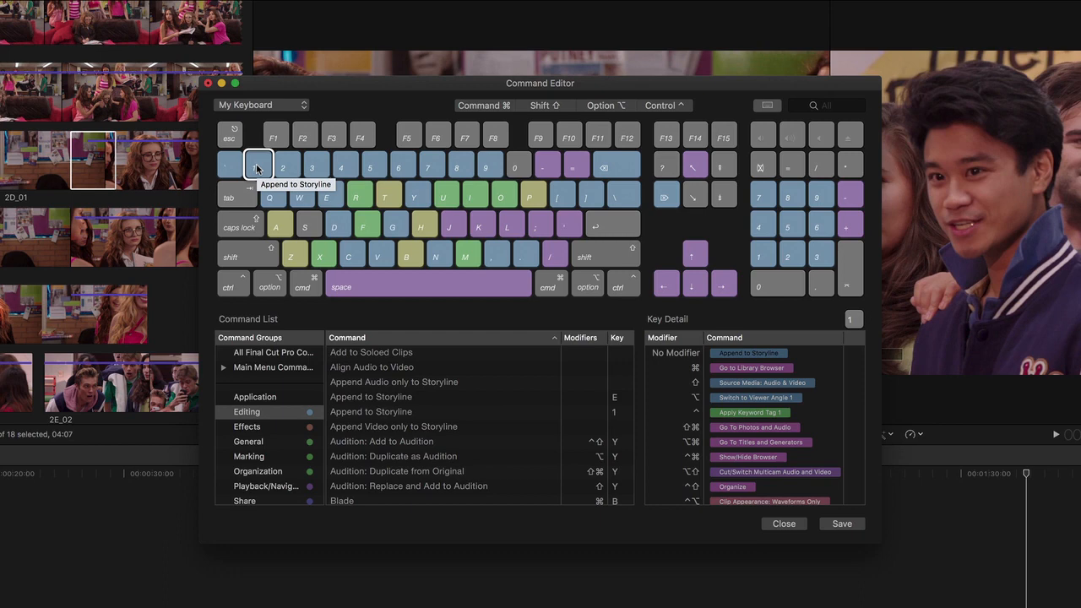
click(208, 82)
click(644, 160)
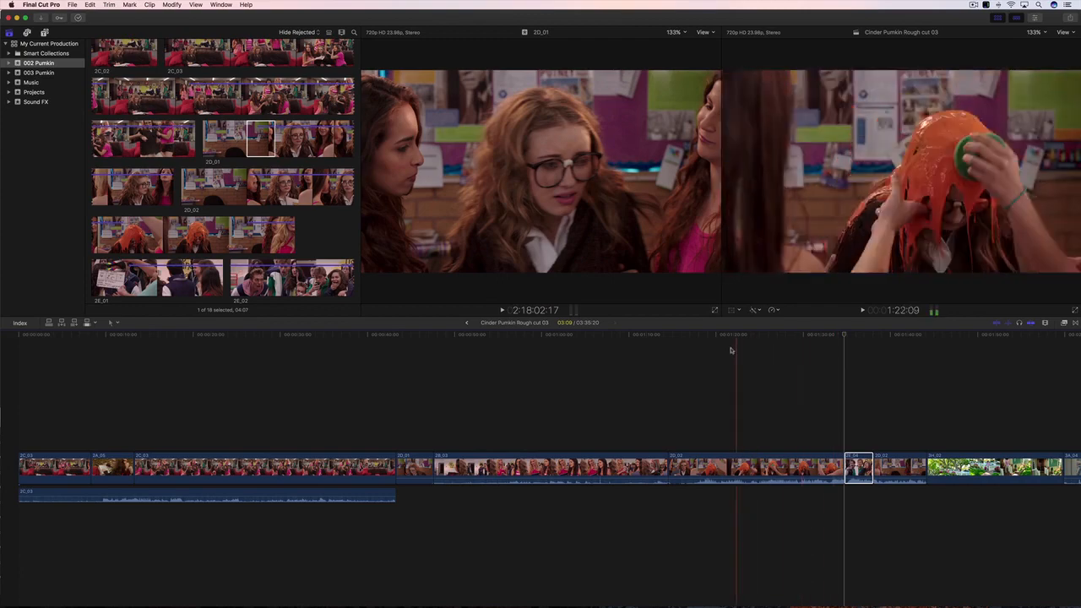
Place the timeline playhead within 2B_03 at about 1:01:14, and mark a range of about 3 seconds on browser clip 2E_02.
click(556, 359)
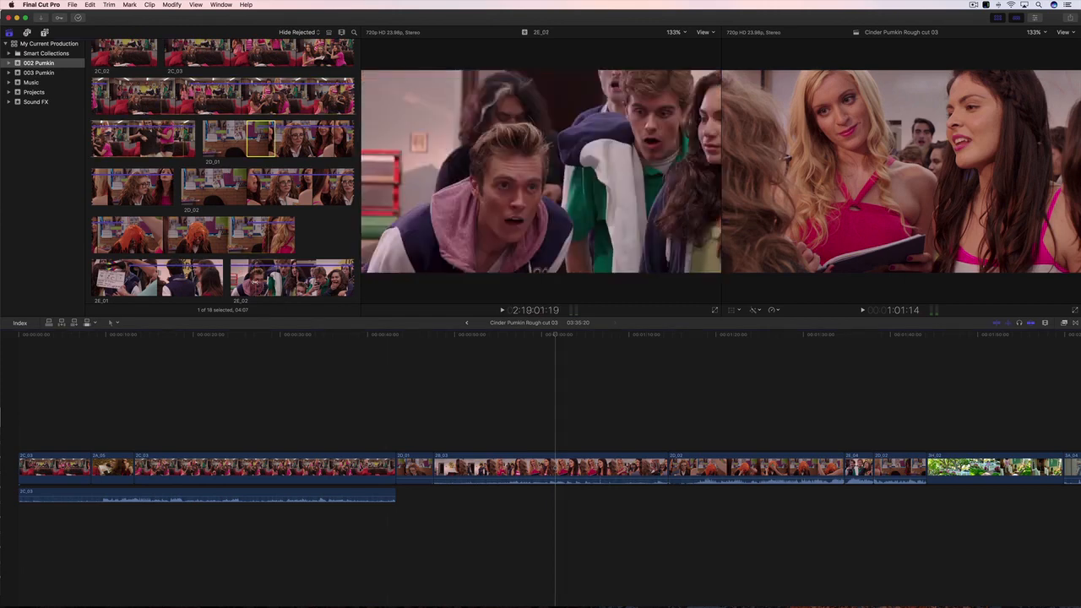
click(256, 278)
mouse_move(256, 278)
mouse_down()
mouse_move(268, 278)
mouse_move(255, 279)
mouse_up()
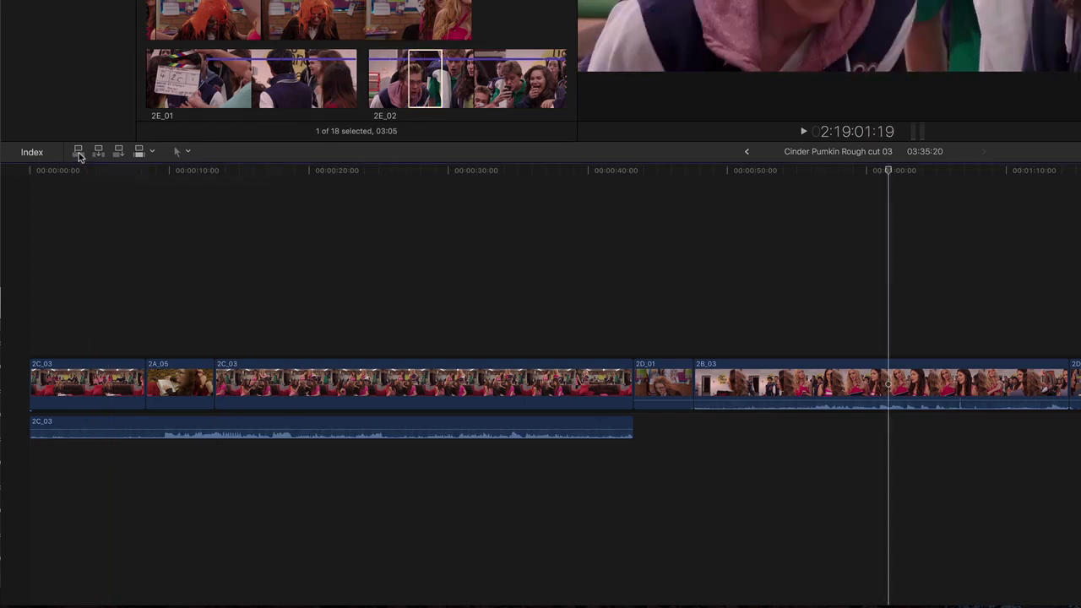
Connect the marked 2E_02 range above clip 2B_03 at the playhead, and play the timeline through the connected clip.
click(78, 152)
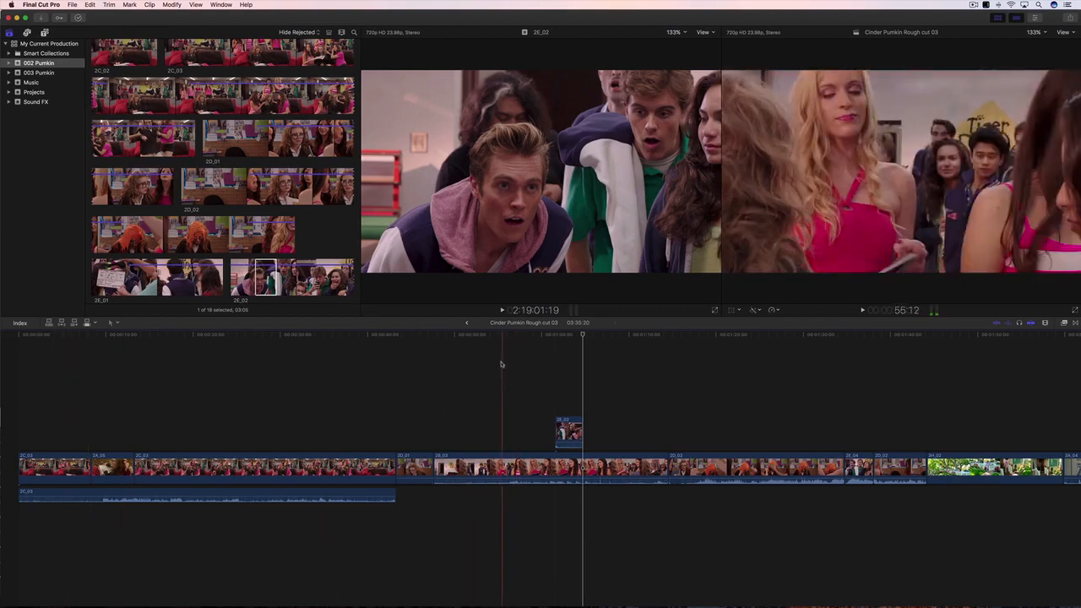
key(space)
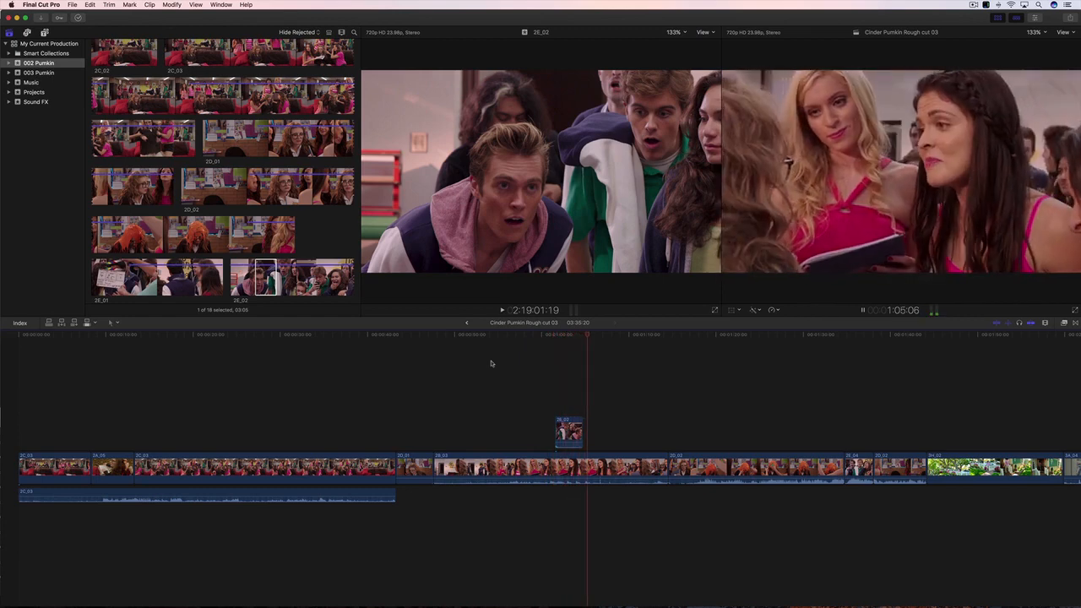
key(space)
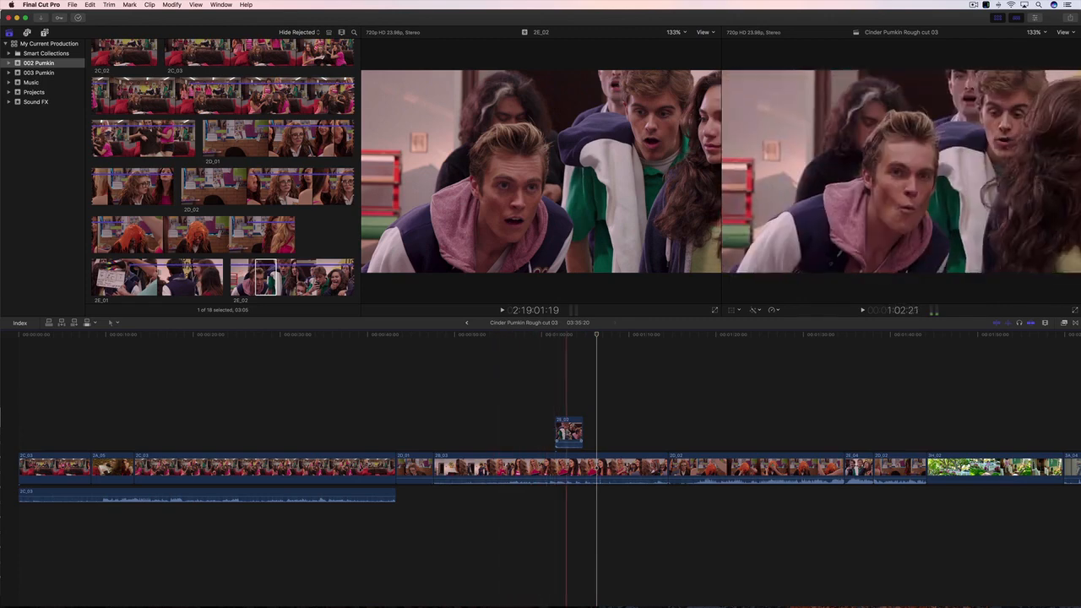
Disable the connected clip 2E_02 in the timeline and enable it again.
right_click(568, 433)
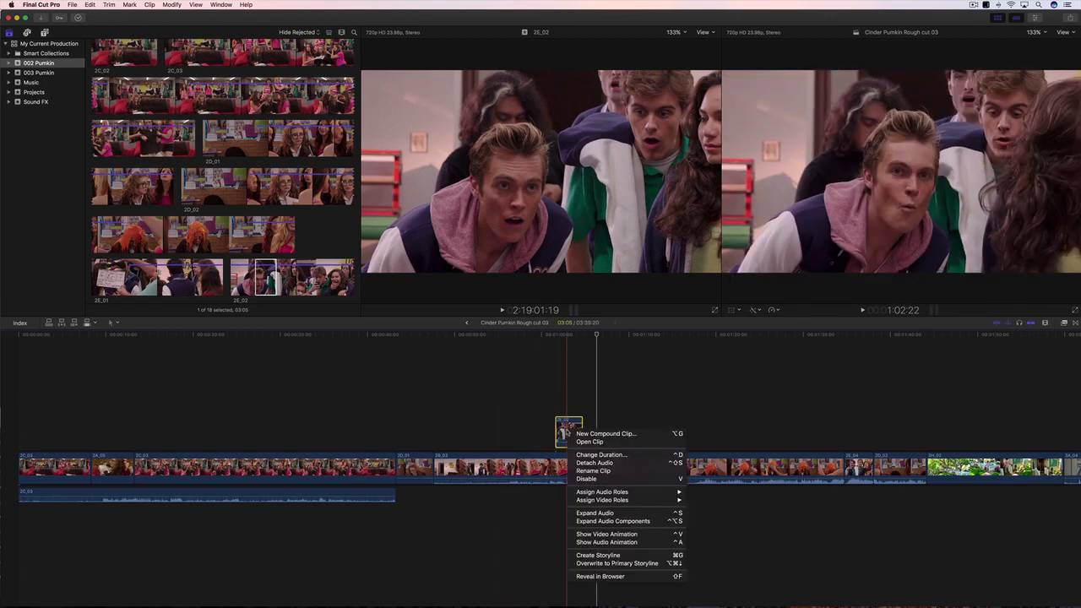
click(587, 479)
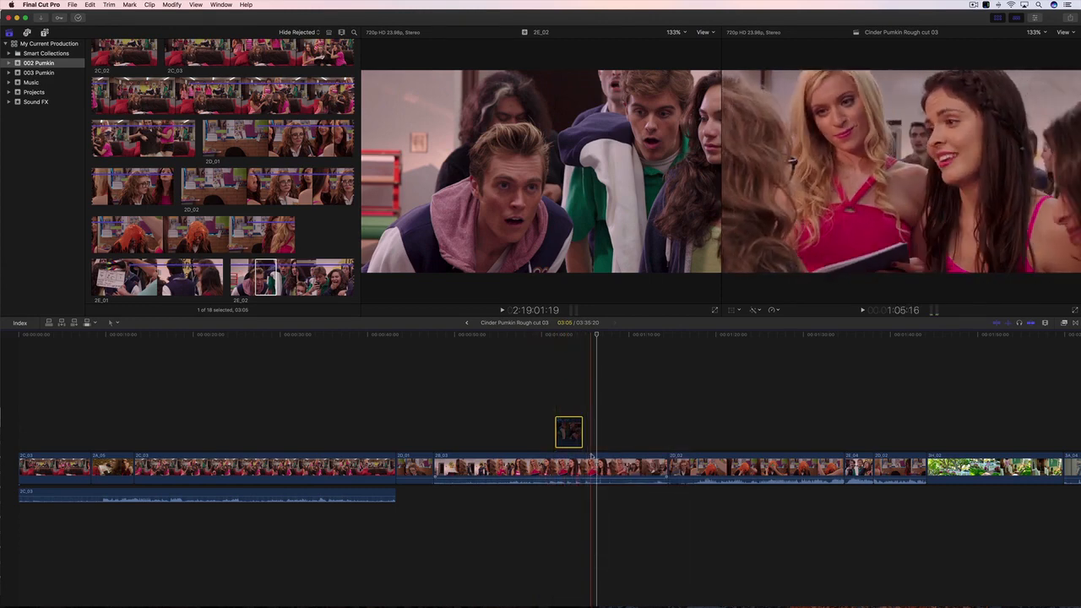
right_click(570, 435)
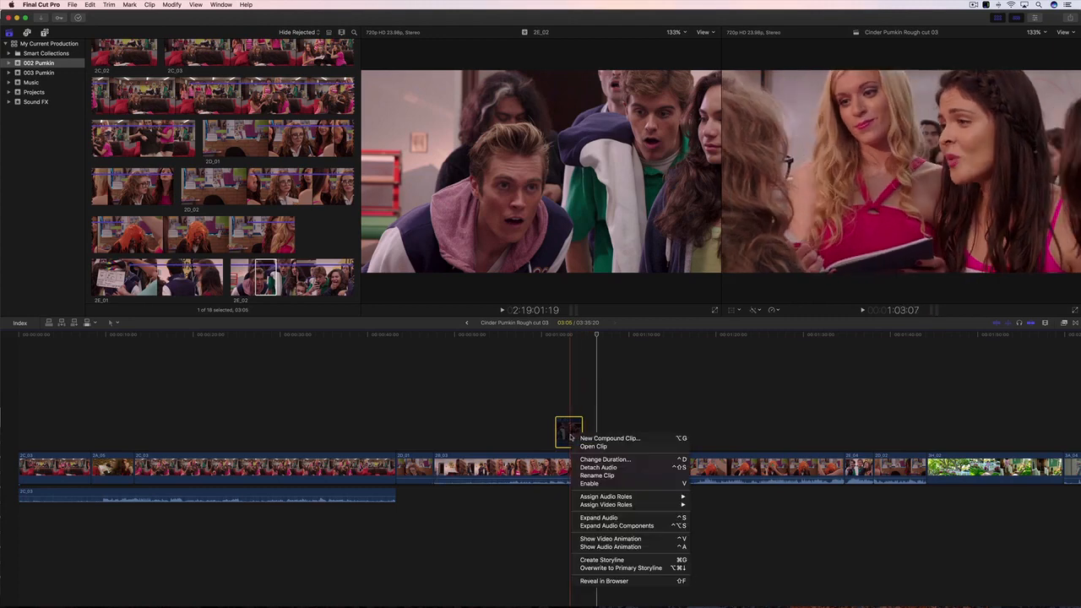
click(586, 483)
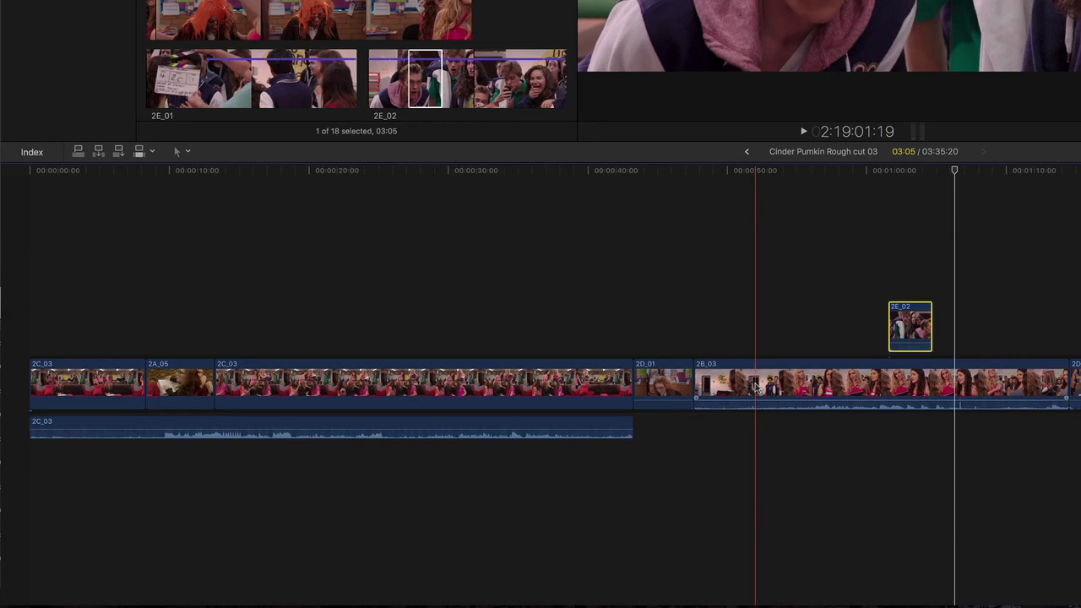
Move clip 2B_03 with its connected clip further along the primary storyline, and bring it back between 2D_01 and 2D_02.
click(194, 393)
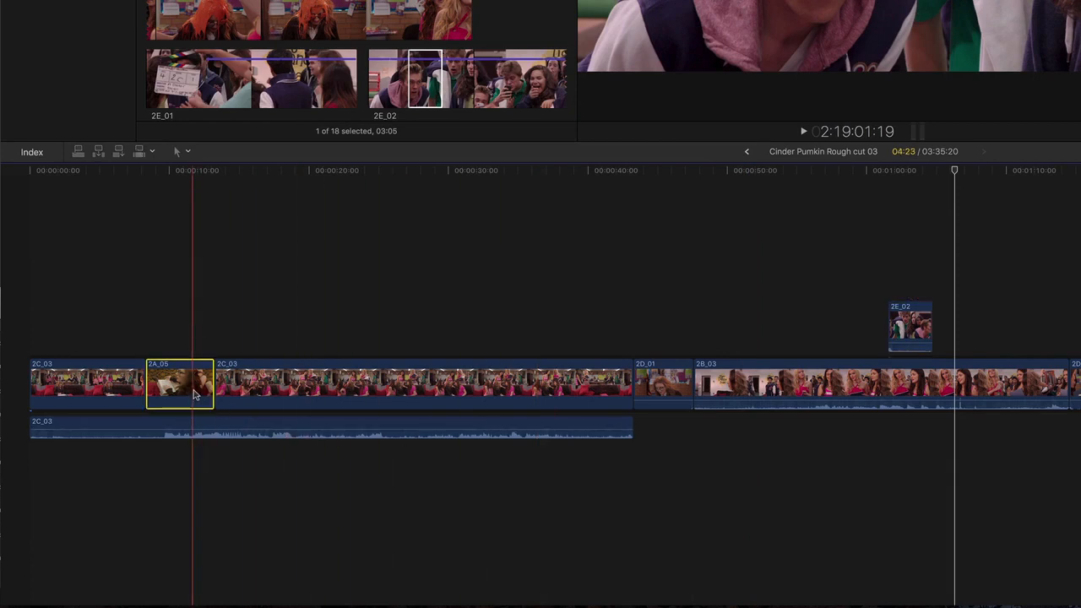
mouse_move(193, 394)
mouse_down()
mouse_move(957, 386)
mouse_move(681, 485)
mouse_move(331, 445)
mouse_move(177, 400)
mouse_up()
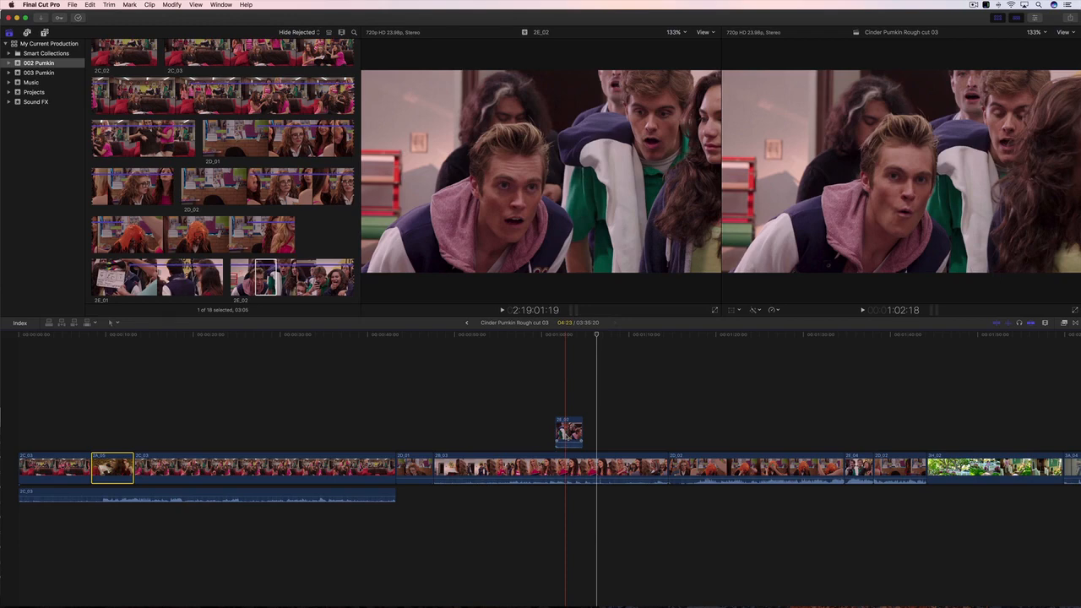
drag(568, 466, 824, 473)
drag(820, 471, 497, 473)
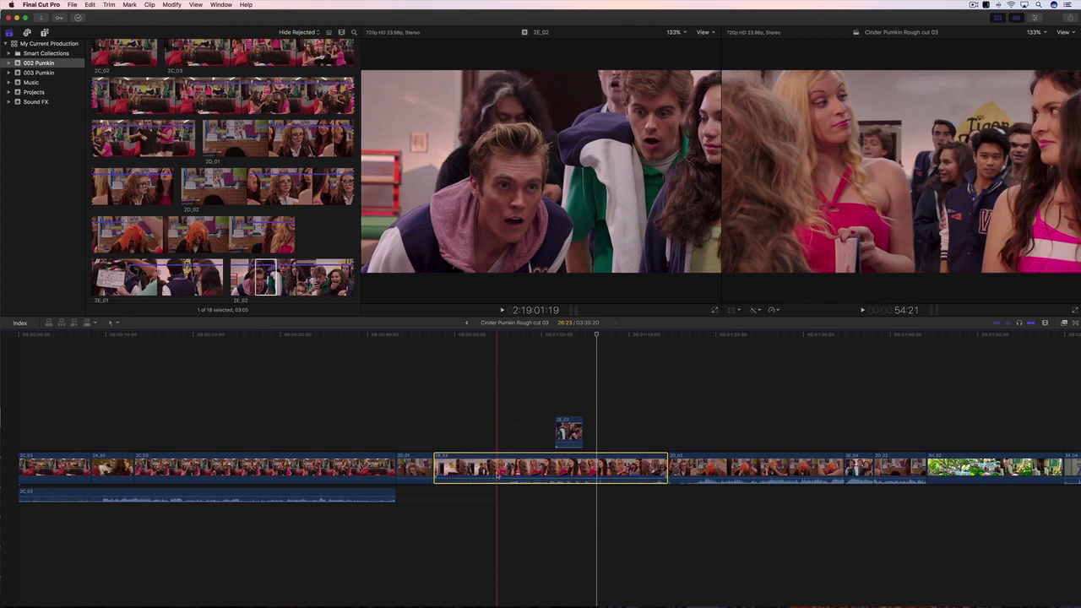
Try deleting the 2D_02 clip that follows 2E_04 and replacing it with a gap clip, undoing each edit.
click(888, 476)
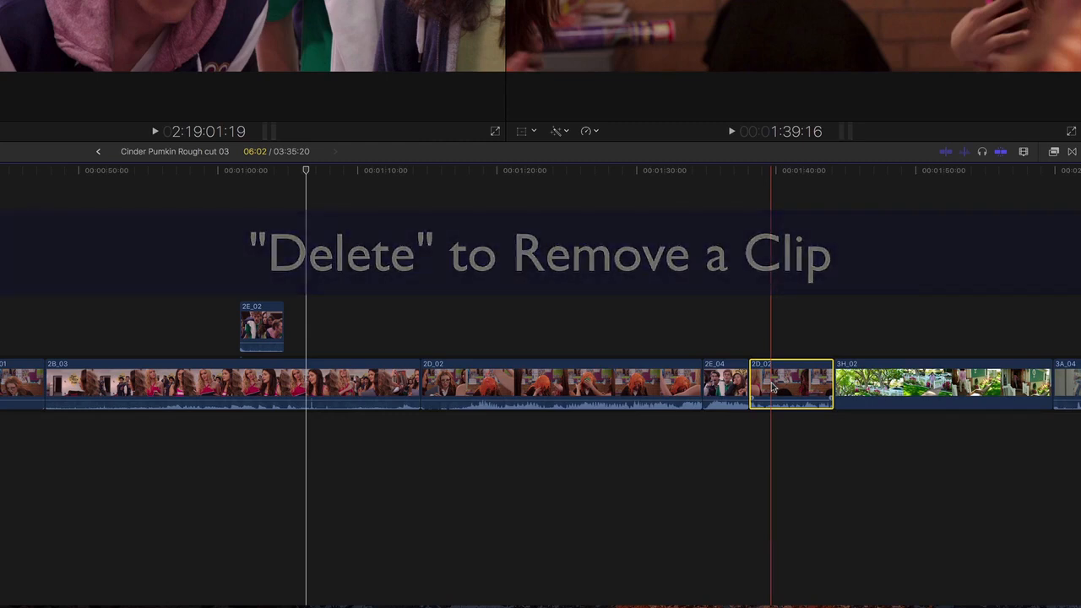
key(Delete)
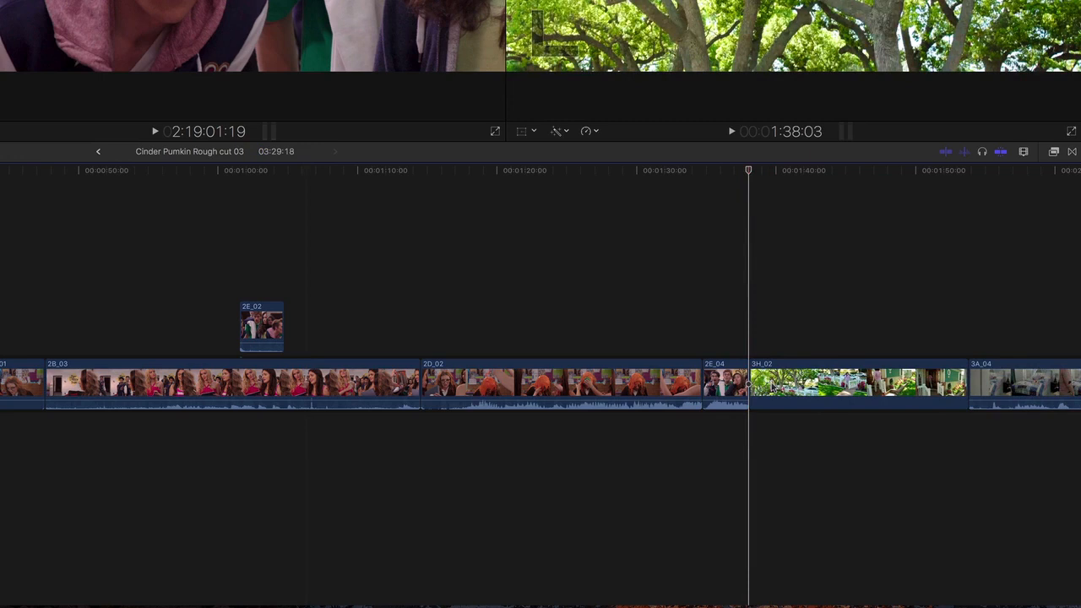
key(super+z)
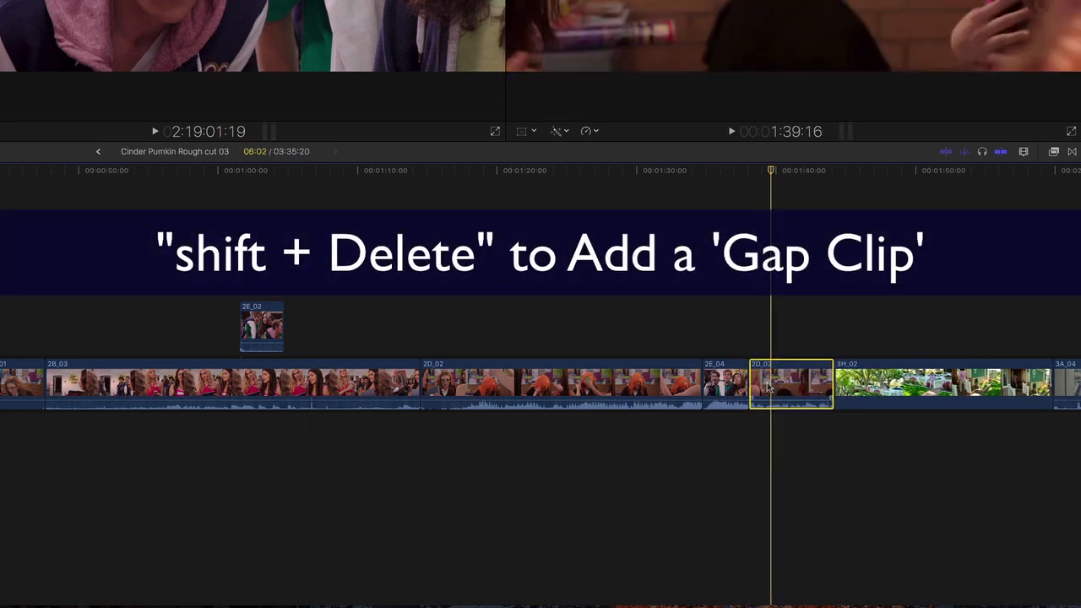
key(shift+Delete)
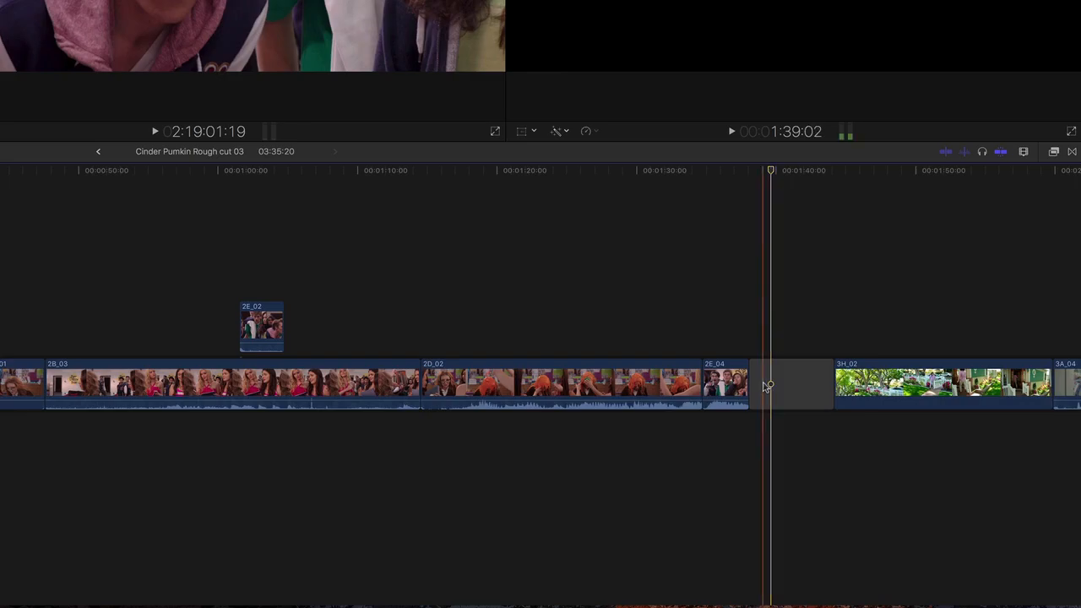
key(super+z)
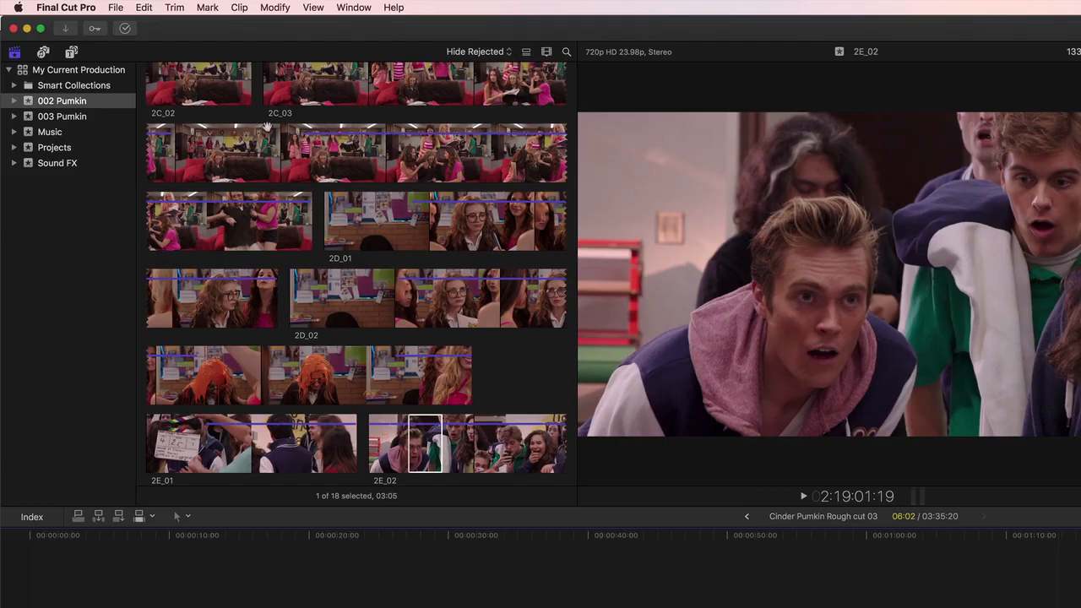
Insert a gap generator into the primary storyline between the second 2D_02 clip and 3H_02.
click(145, 7)
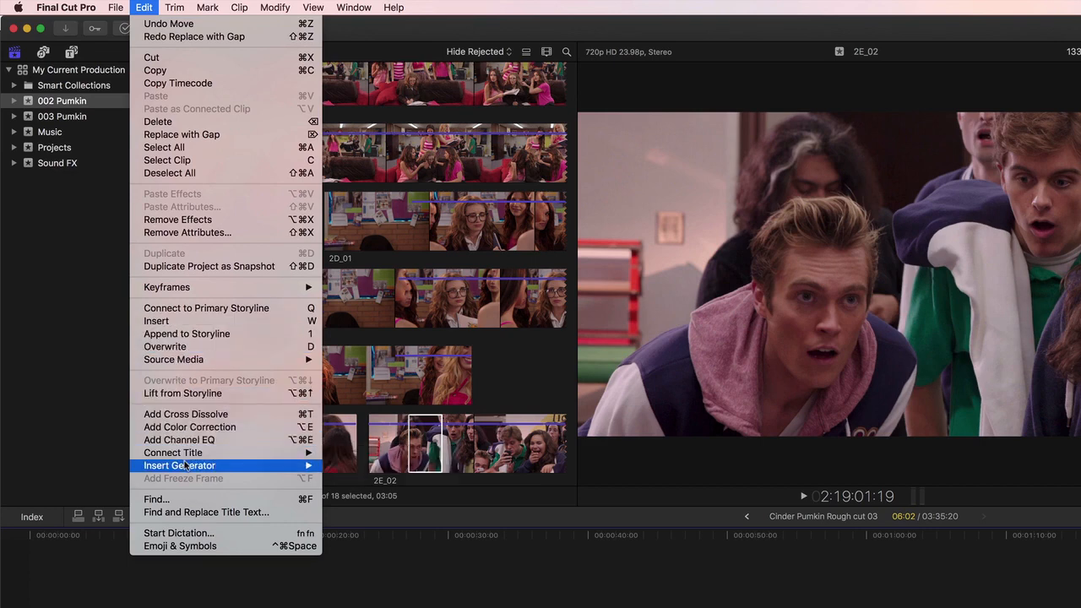
mouse_move(186, 465)
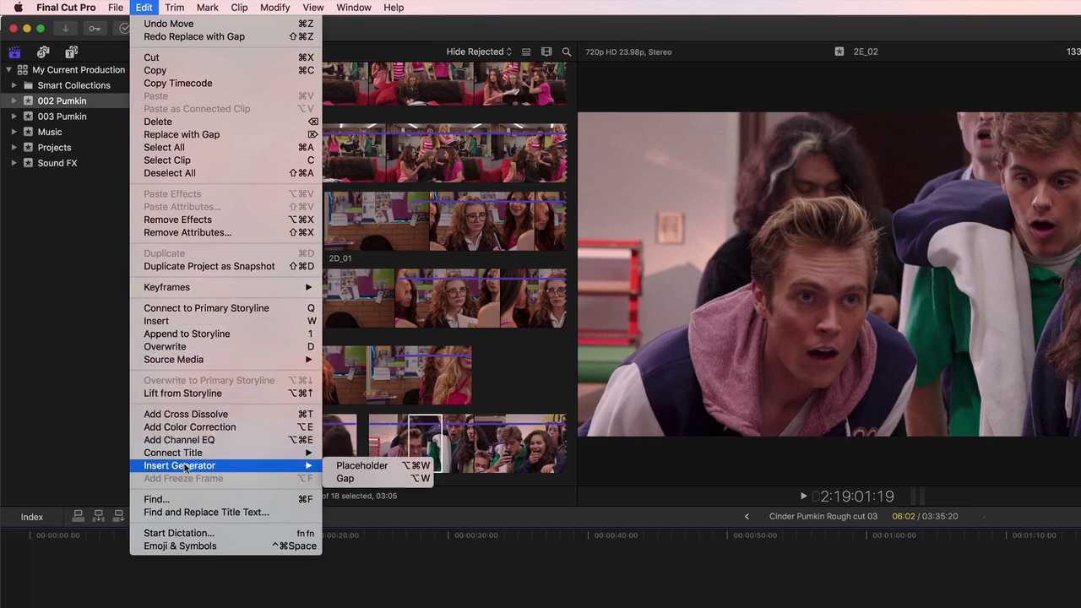
click(343, 478)
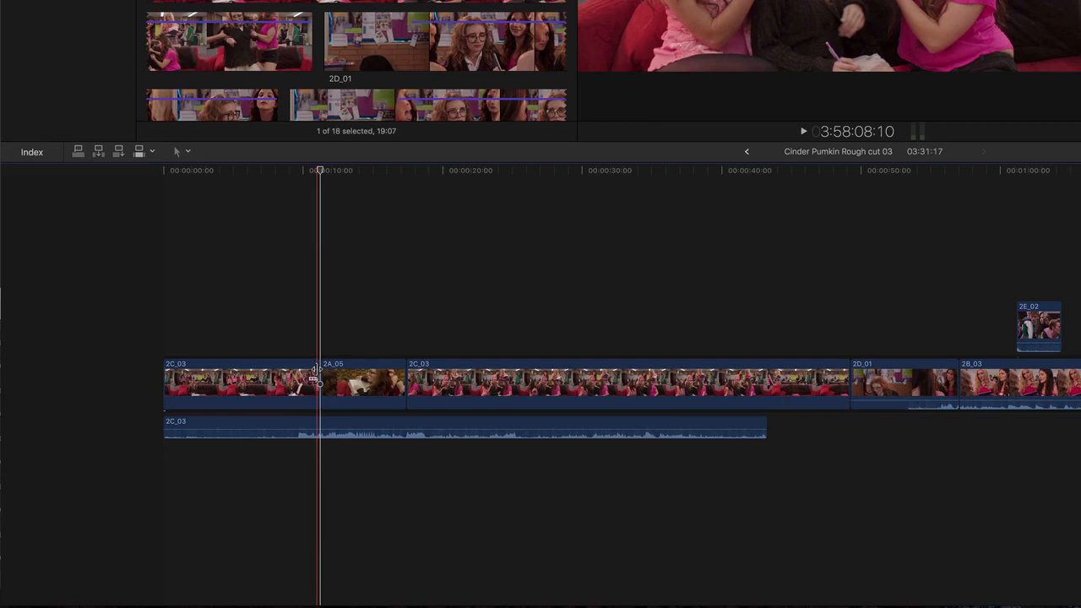
Ripple-trim the end of the first 2C_03 clip about 3 seconds shorter.
click(315, 369)
mouse_move(315, 369)
mouse_down()
mouse_move(277, 373)
mouse_move(301, 372)
mouse_up()
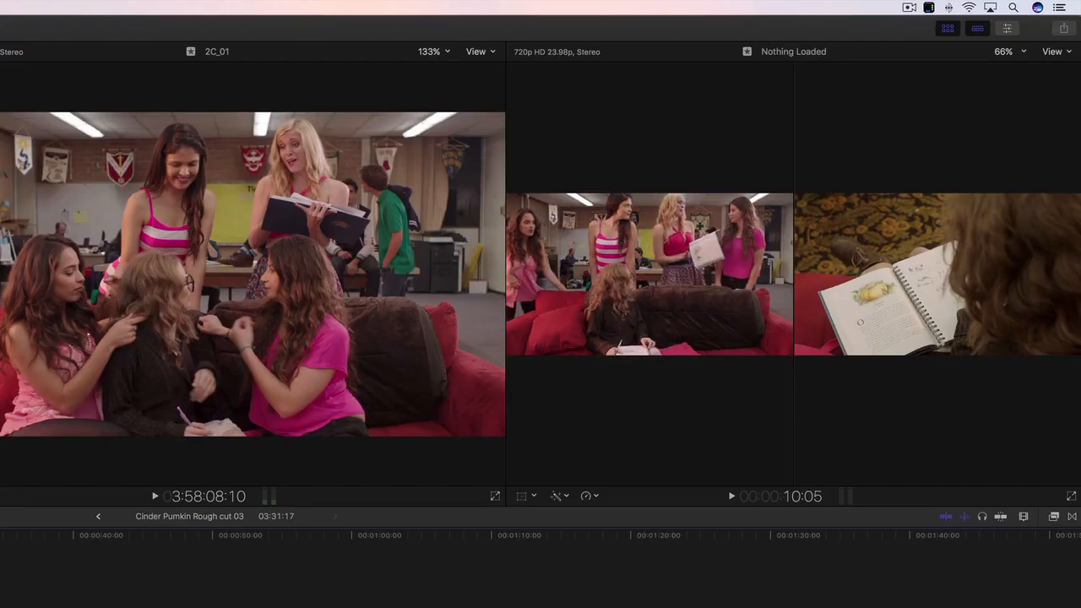
drag(302, 607, 277, 607)
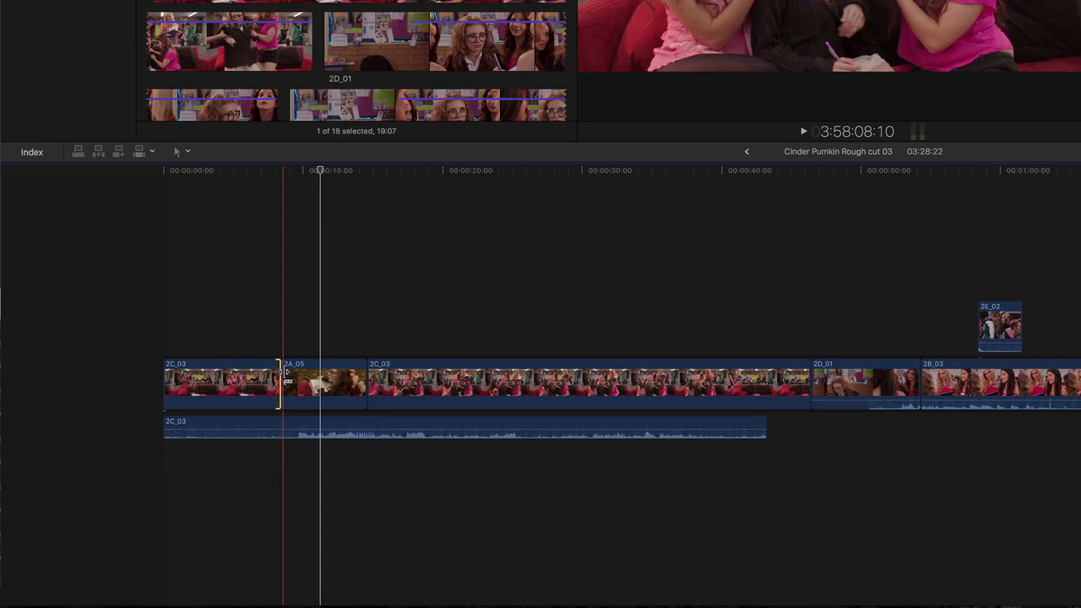
Ripple-trim about 1 second off the start of clip 2A_05, and play around the edit point.
click(285, 378)
mouse_move(286, 372)
mouse_down()
mouse_move(268, 372)
mouse_move(306, 372)
mouse_up()
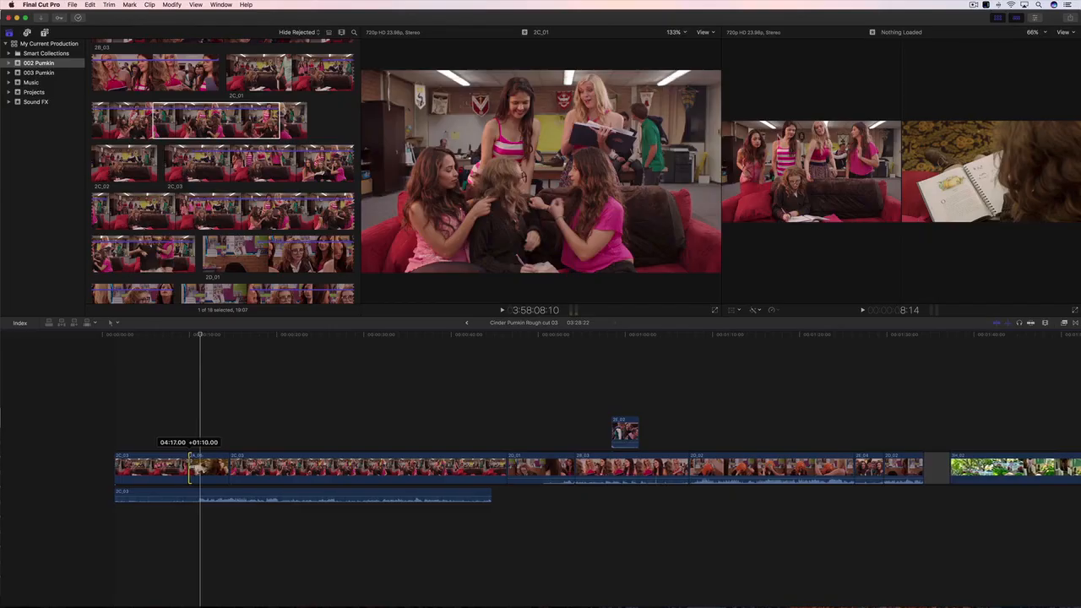
drag(190, 468, 187, 469)
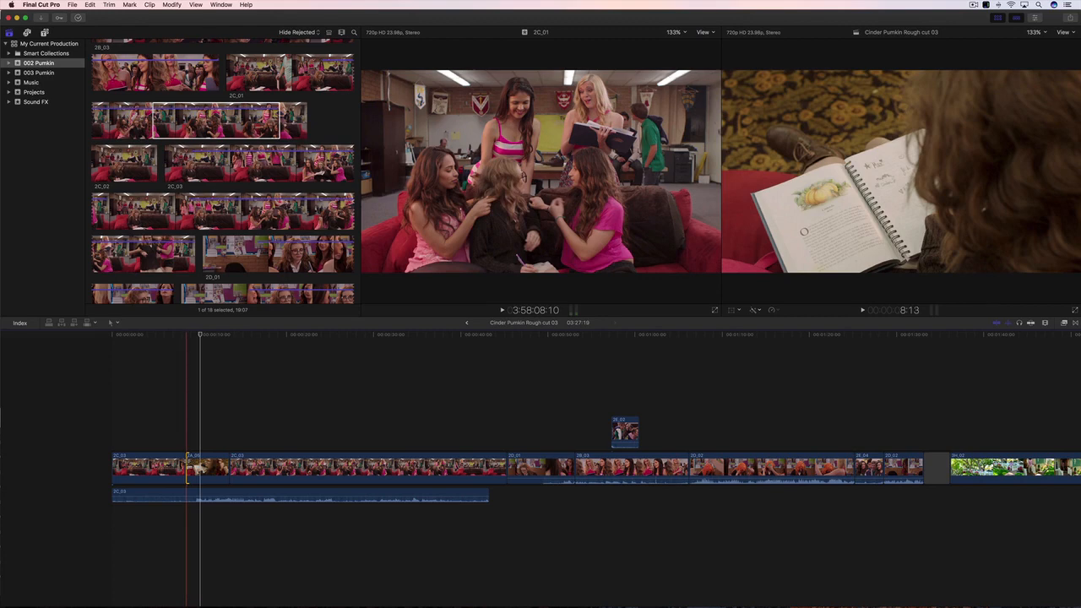
key(shift+slash)
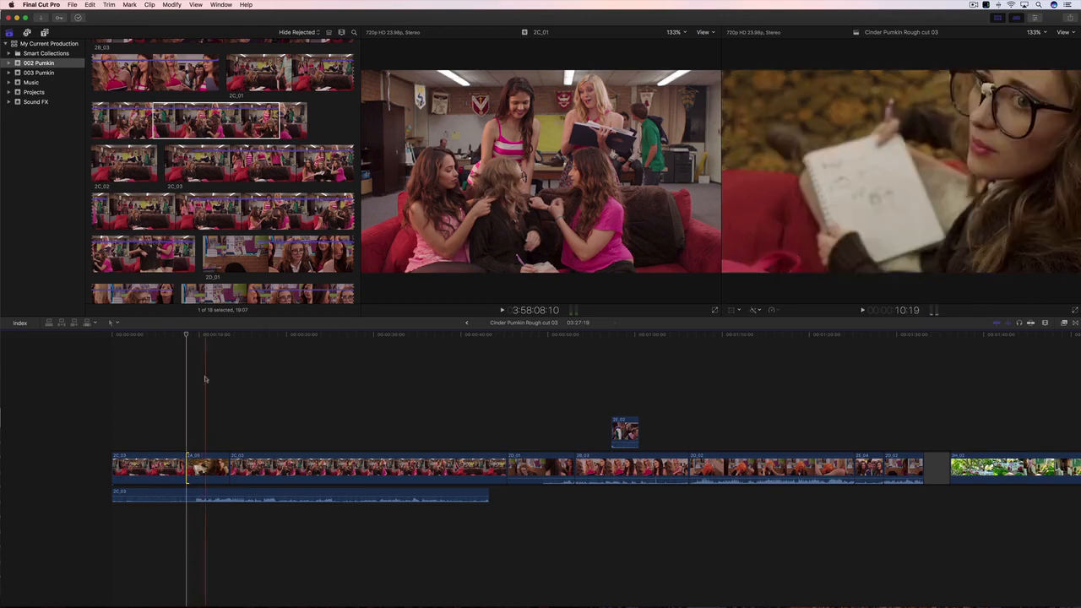
Trim the end of the second 2C_03 clip at the playhead placed at about 39 seconds.
drag(187, 336, 457, 379)
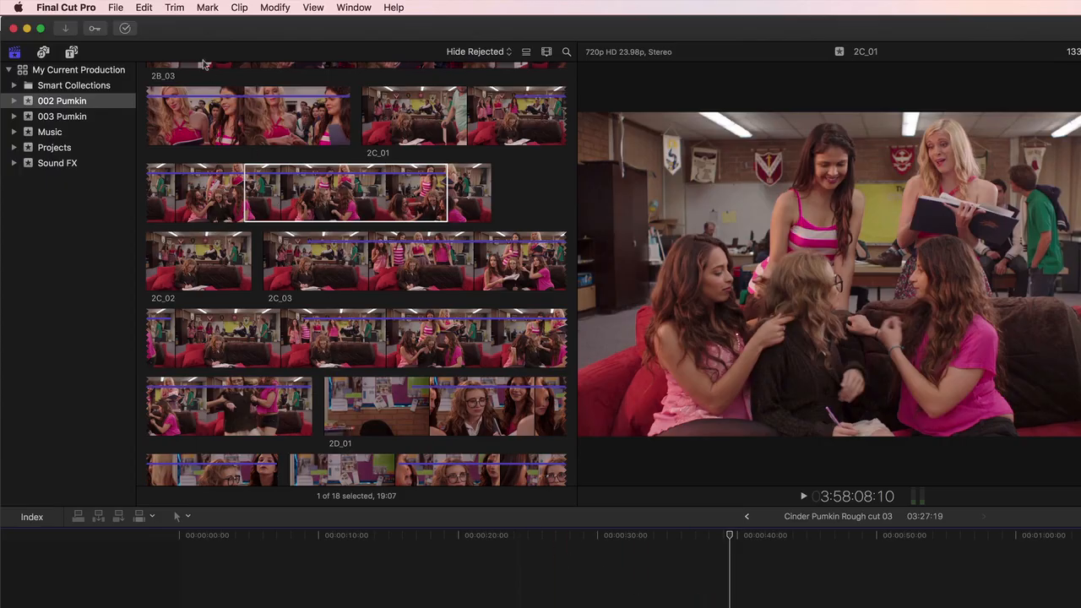
click(175, 8)
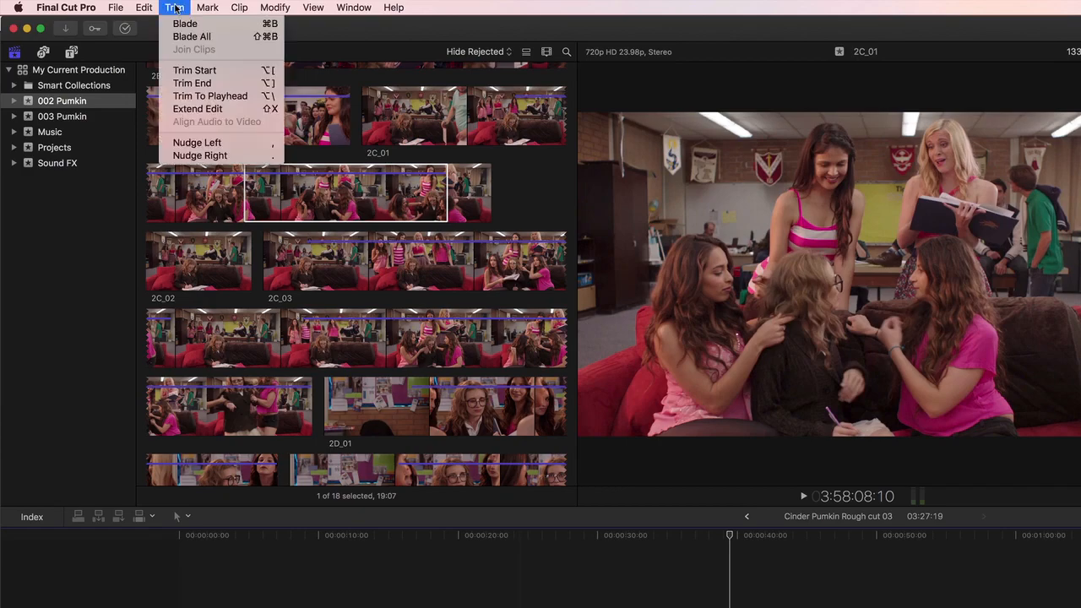
click(175, 83)
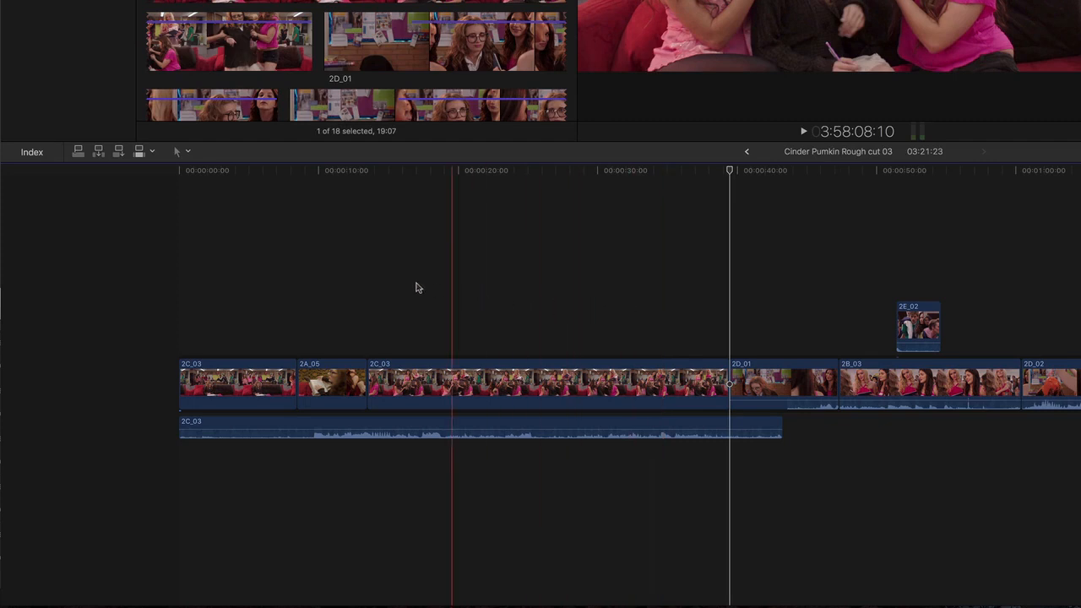
Roll the edit point between 2D_01 and 2B_03 about 5 seconds earlier with the Trim tool.
click(186, 152)
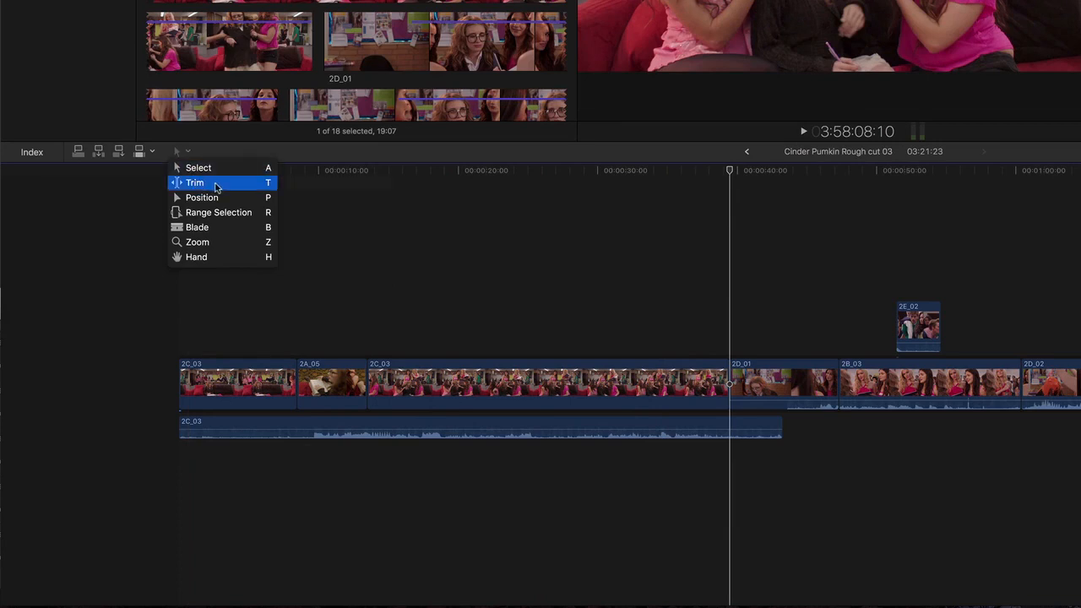
click(195, 183)
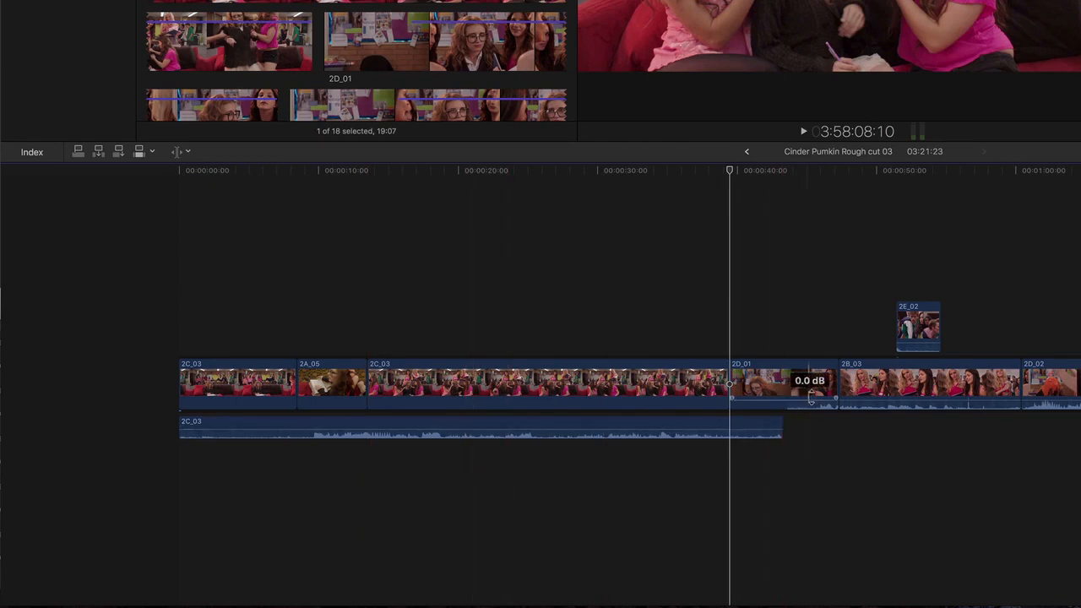
click(837, 381)
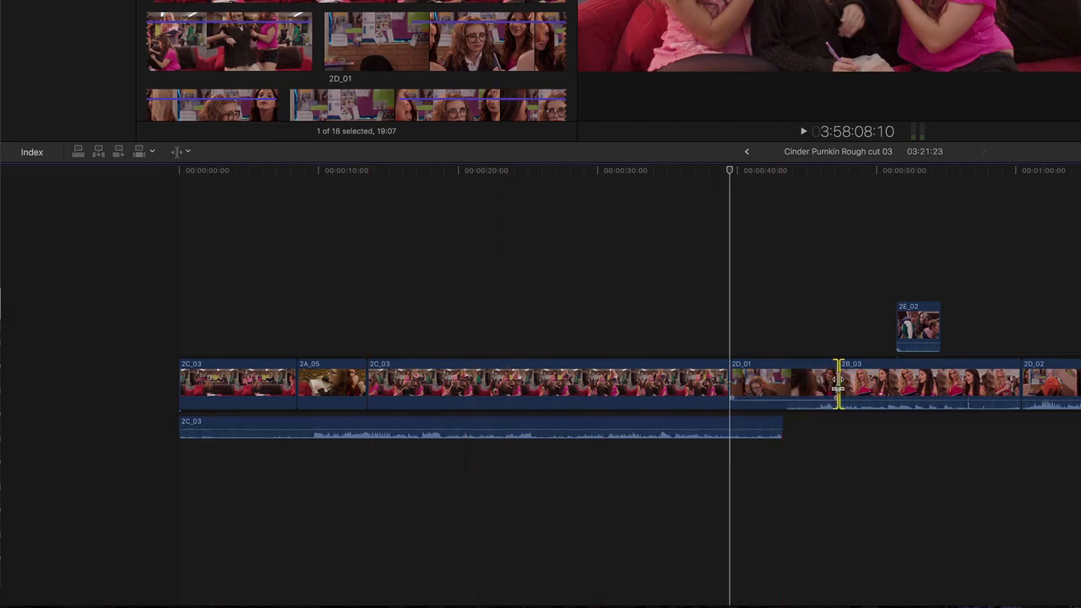
drag(837, 382, 763, 384)
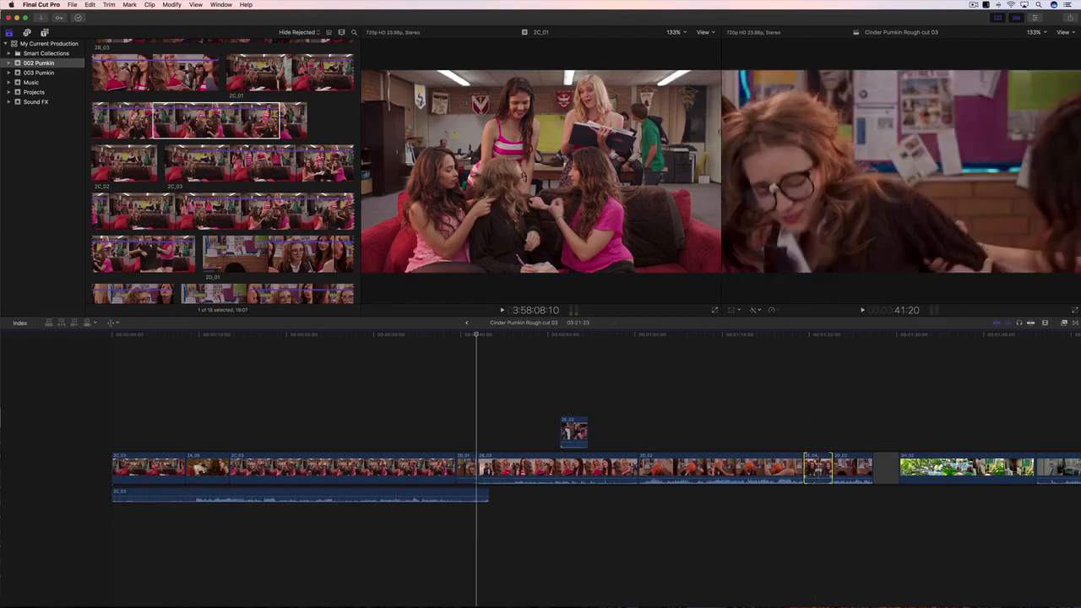
Slip the contents of clip 2E_04 with the Trim tool to choose different start and end frames, and play the result.
click(814, 469)
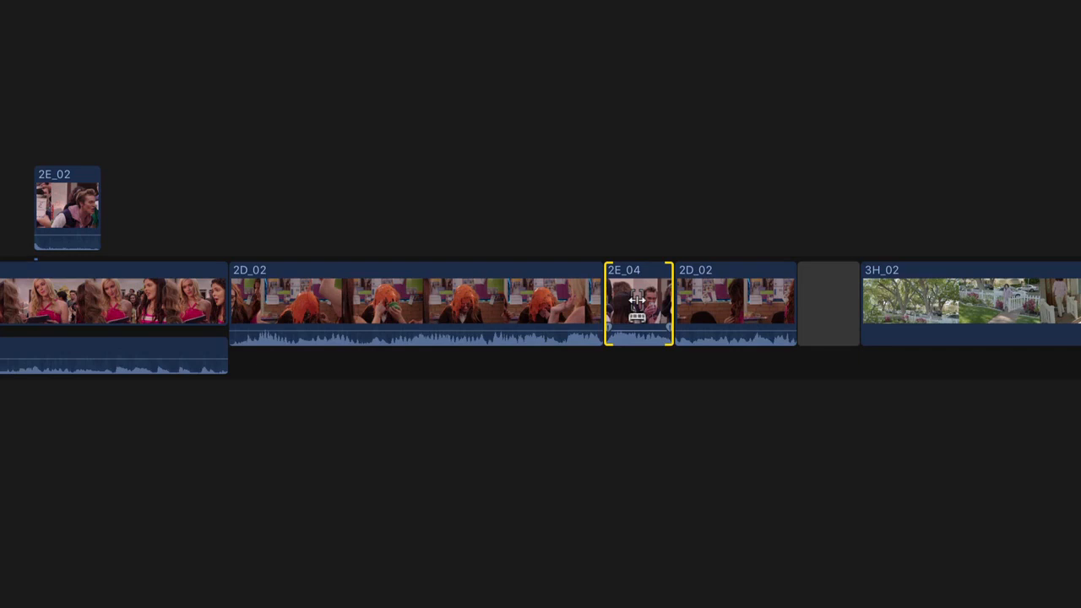
drag(637, 300, 575, 297)
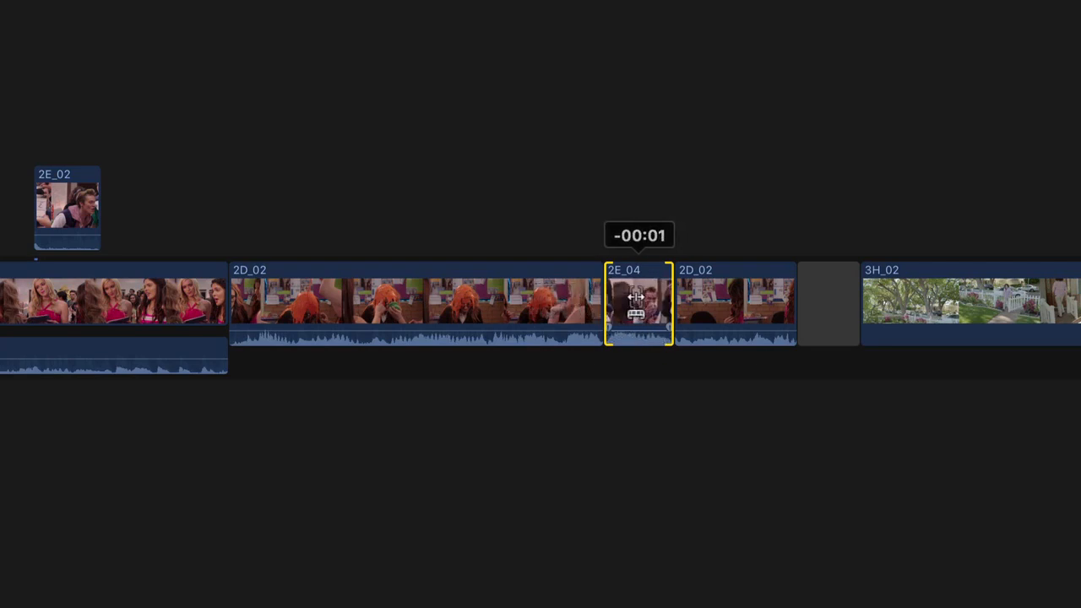
drag(636, 299, 731, 300)
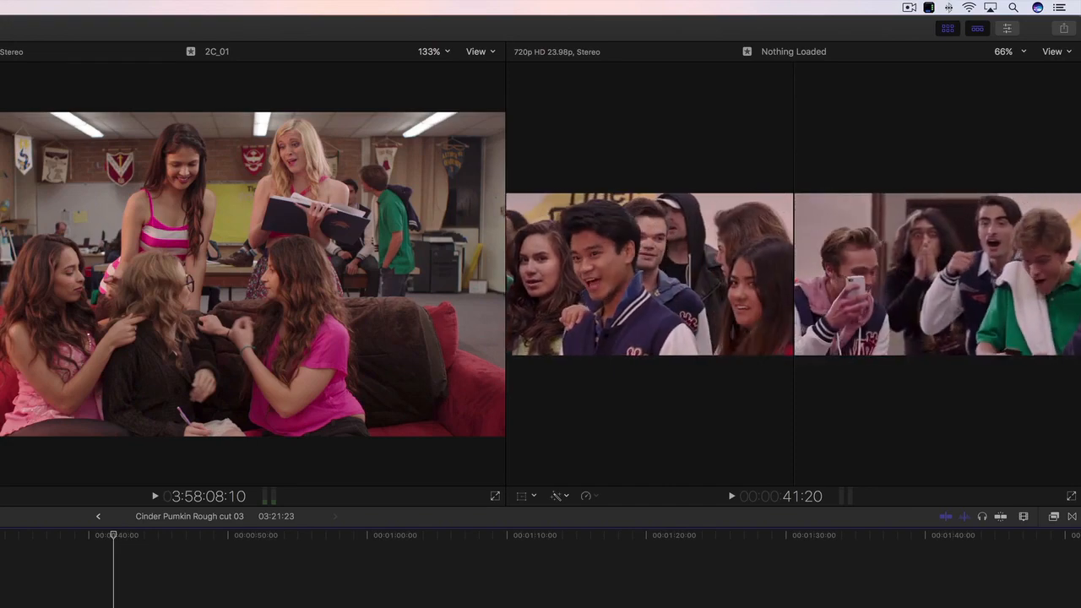
drag(789, 465, 767, 465)
key(space)
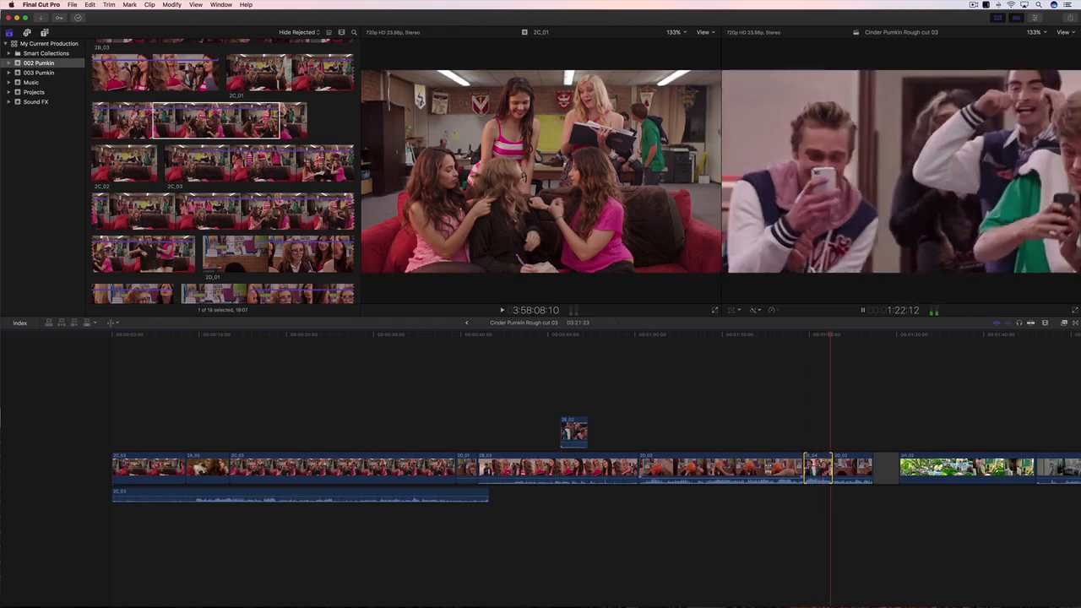
key(space)
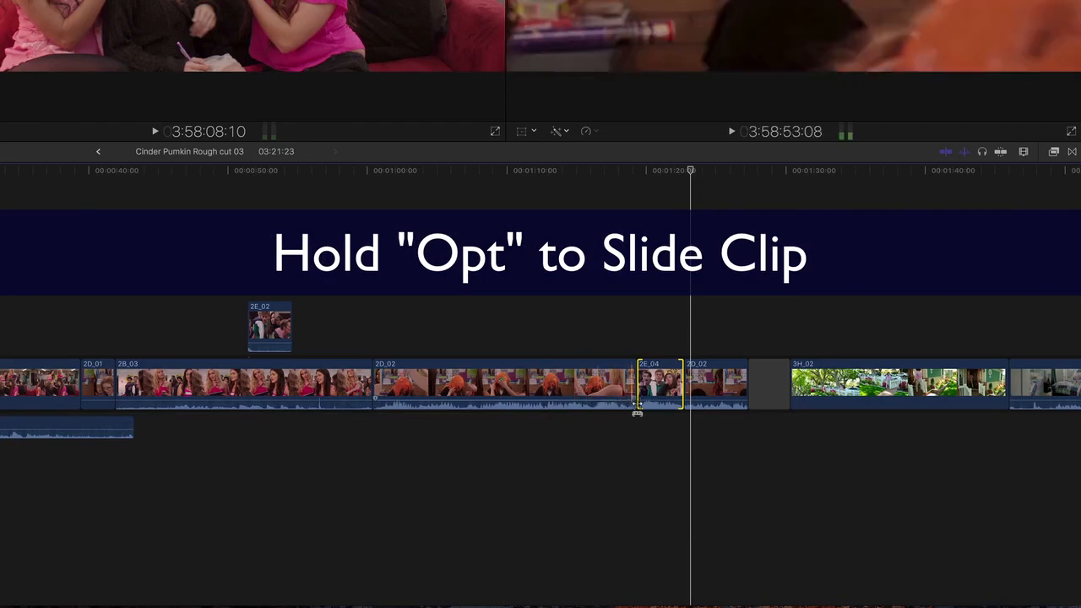
Slide clip 2E_04 about 14 seconds earlier within the surrounding 2D_02 footage, and play the result.
drag(661, 384, 462, 385)
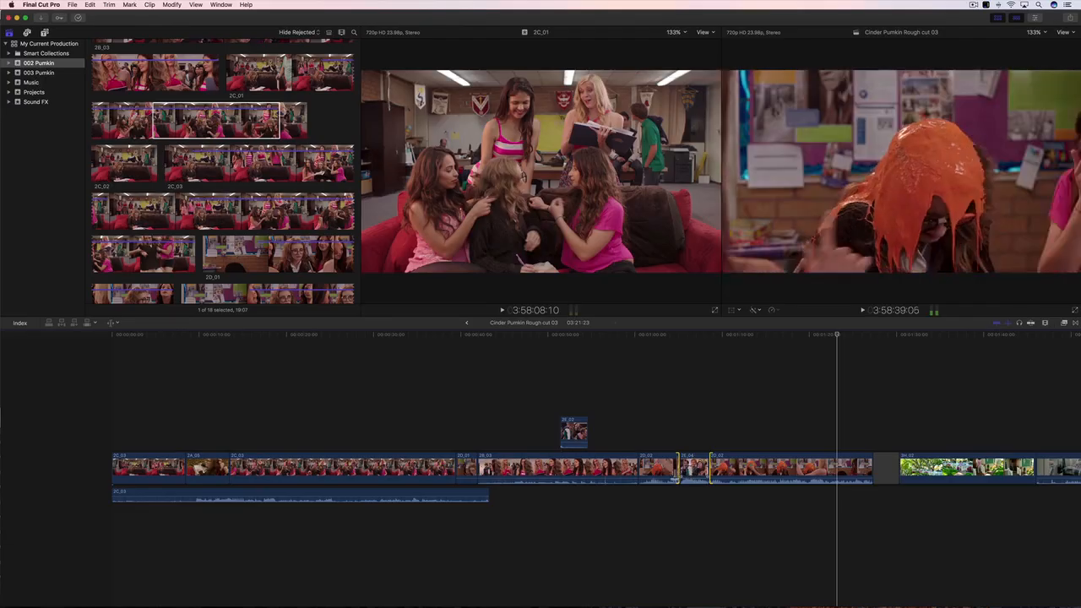
key(space)
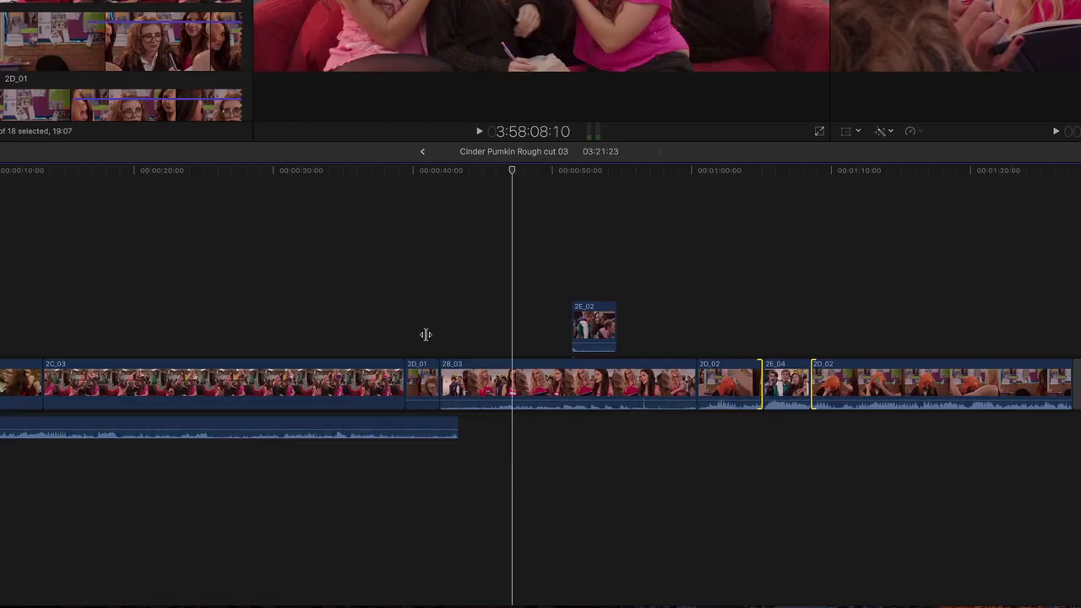
Make a split edit into 2B_03: expand its audio, shorten the connected 2C_03 audio by about 2 seconds, and delay the video cut by about 3 seconds.
right_click(463, 386)
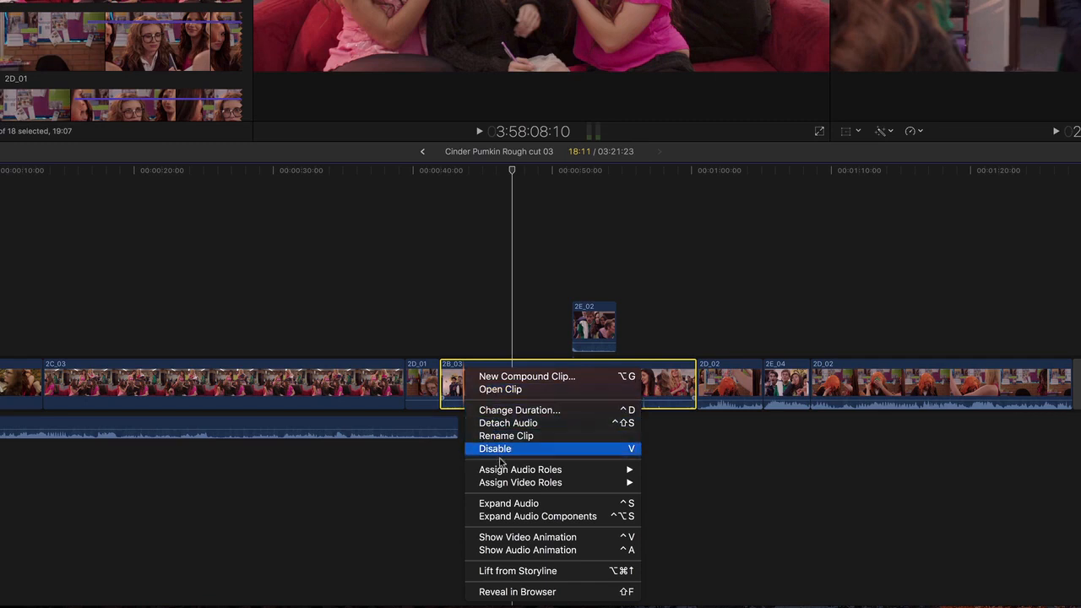
click(503, 505)
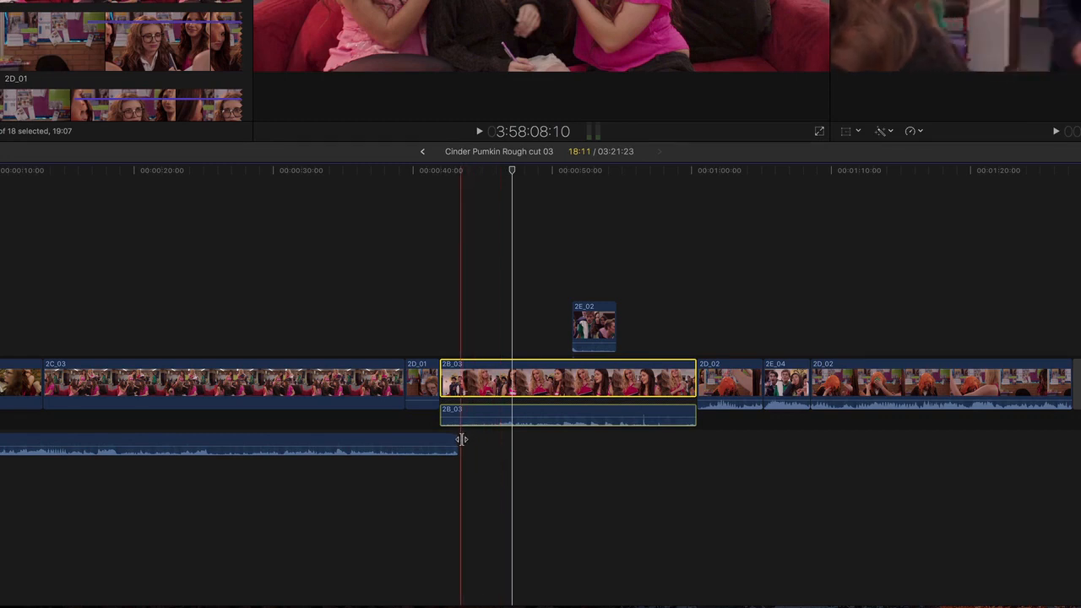
drag(458, 440, 432, 441)
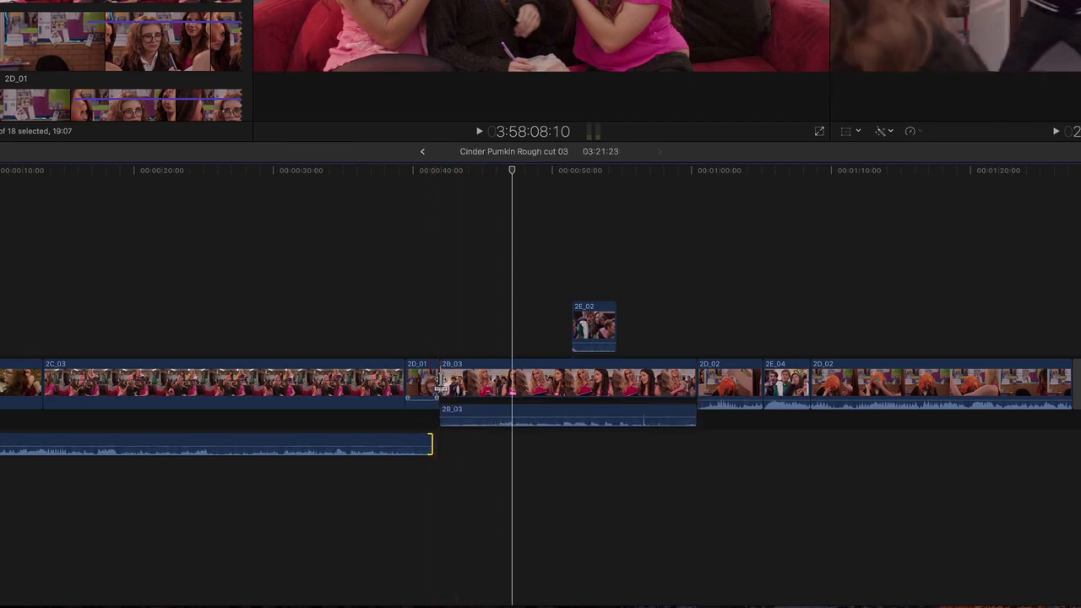
drag(440, 388, 478, 381)
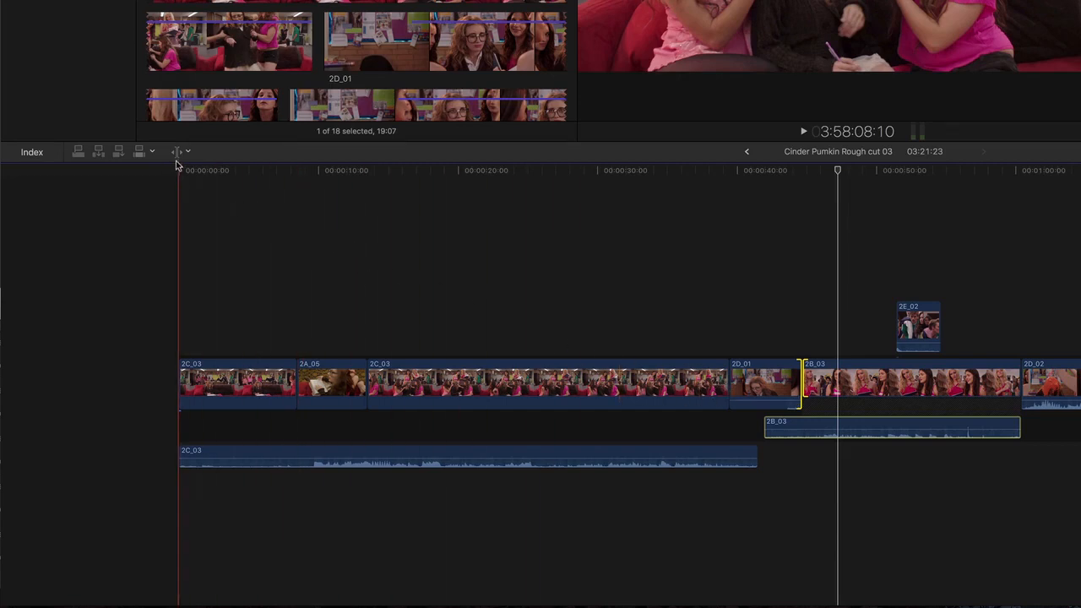
Split clip 2B_03 at about 56 seconds with the Blade tool.
click(176, 153)
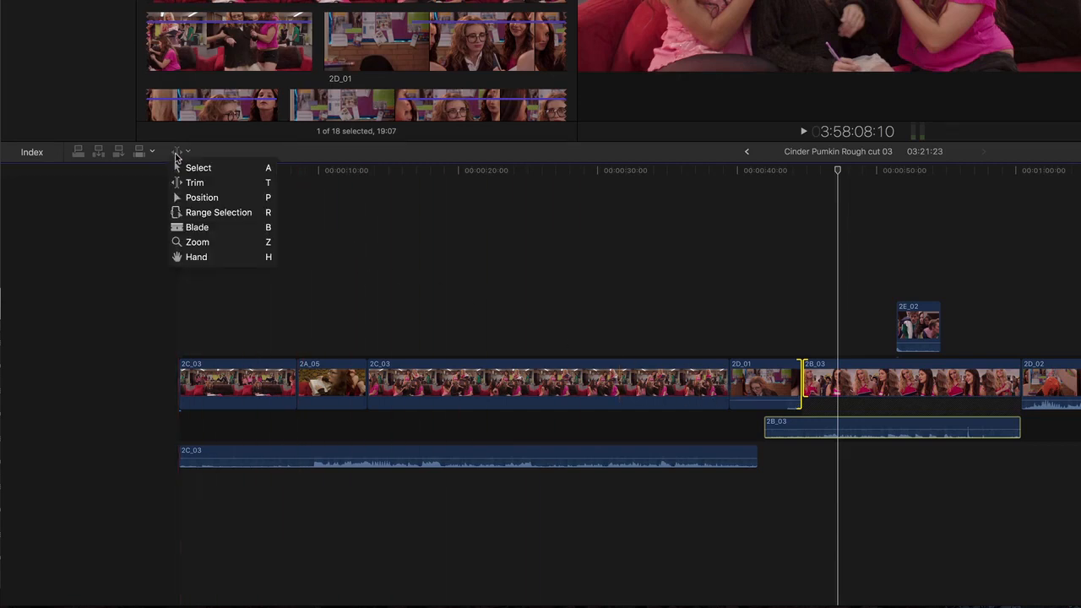
click(174, 228)
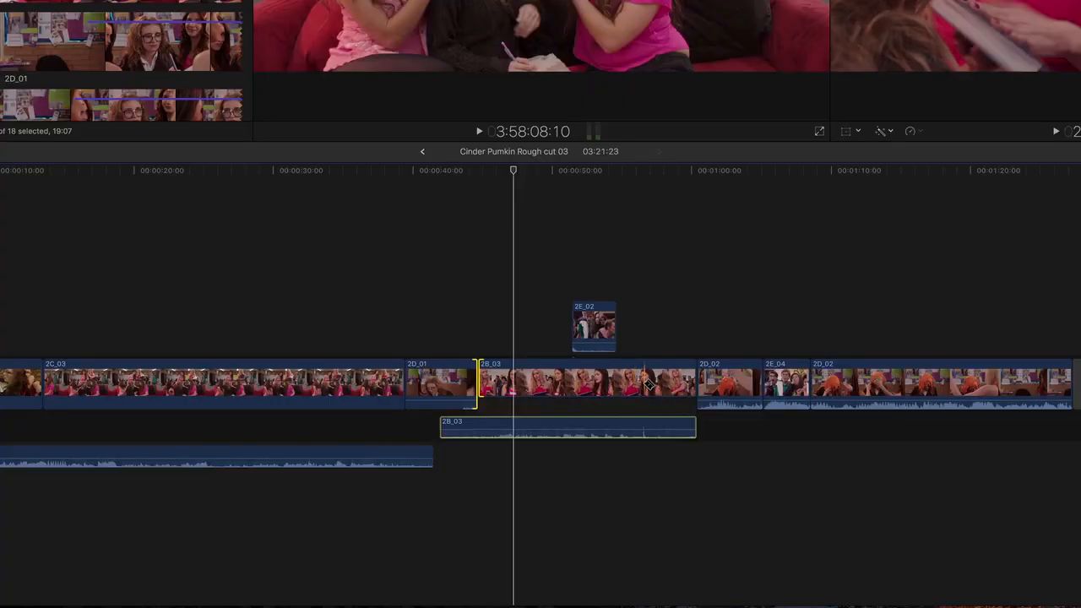
click(640, 384)
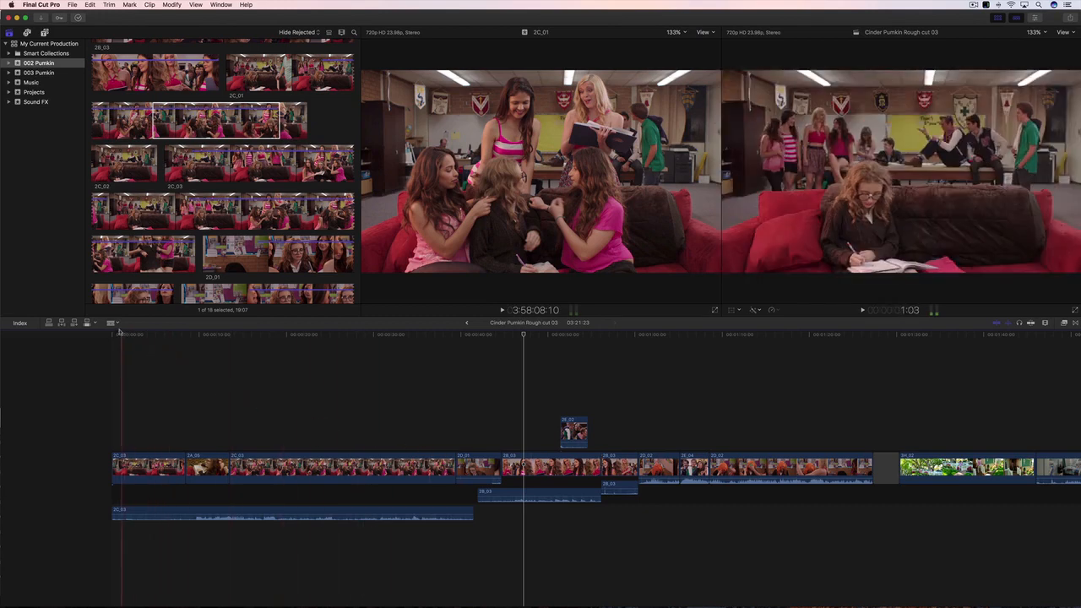
Insert the connected clip 2E_02 into the primary storyline at the cut between the two 2B_03 pieces, using the Select tool.
click(112, 323)
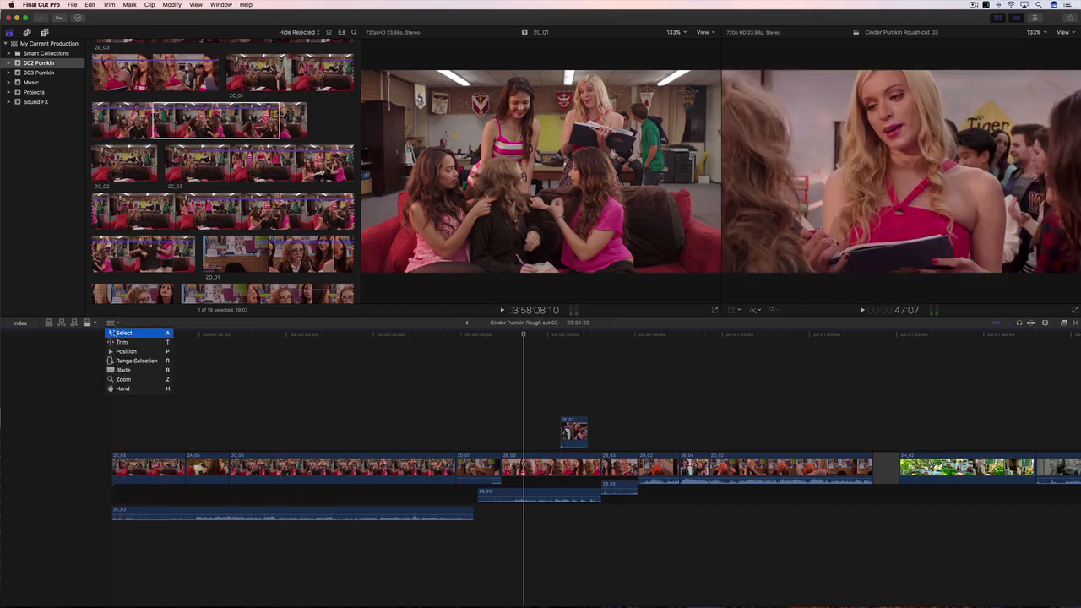
click(118, 333)
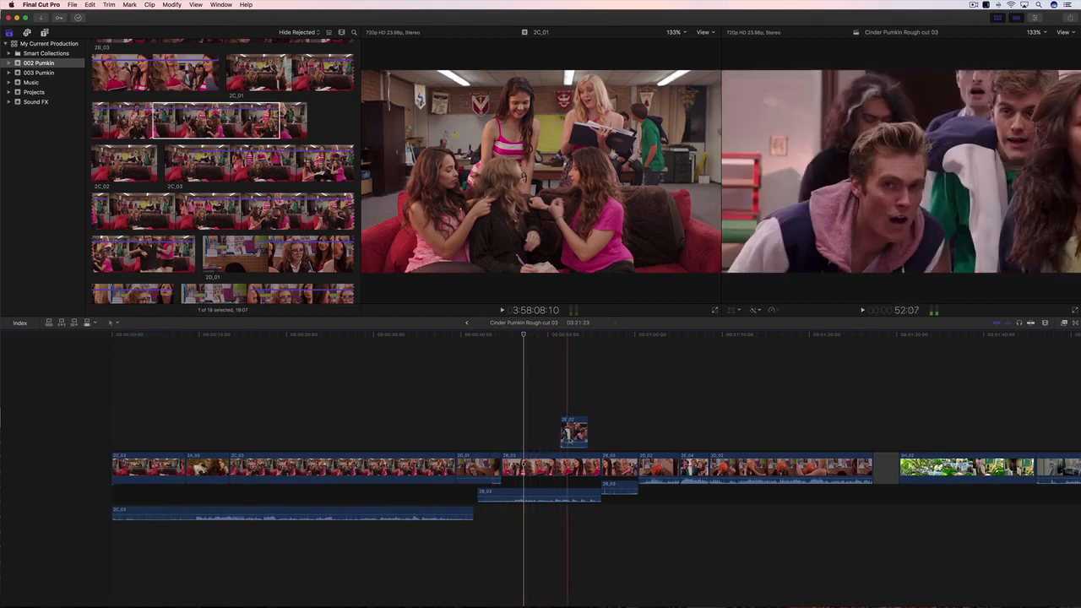
drag(574, 432, 614, 469)
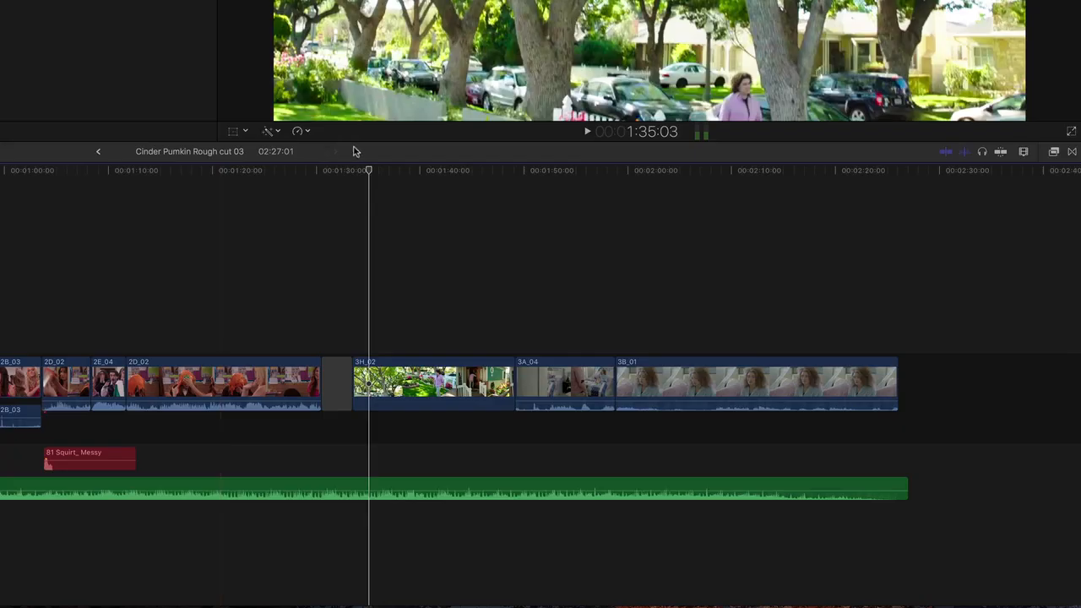
Change the timeline clip appearance to show larger audio waveforms than filmstrips, and increase the clip height.
click(1025, 152)
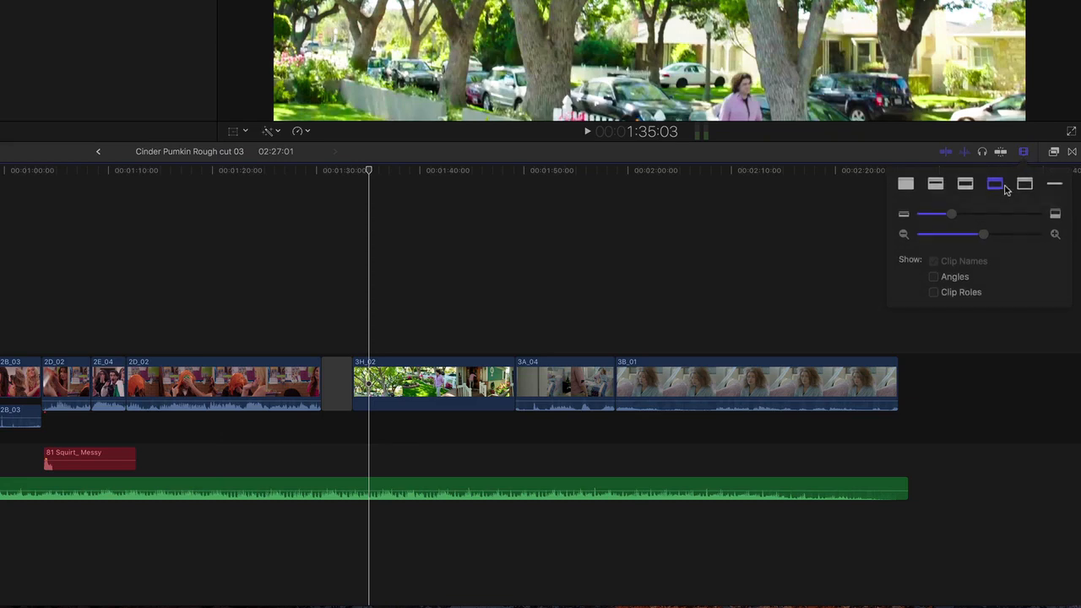
click(967, 185)
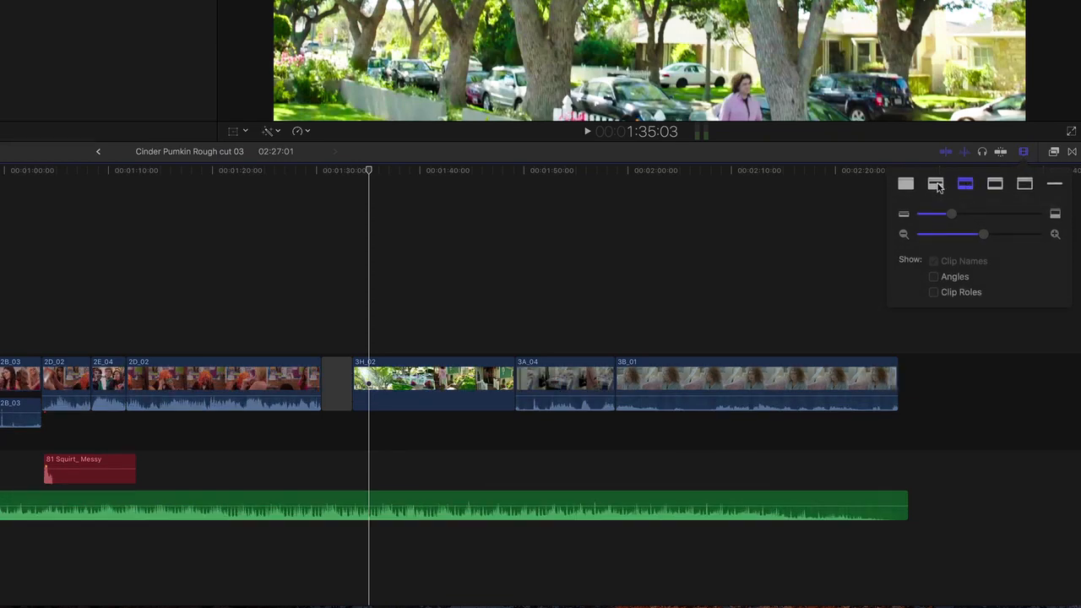
click(936, 185)
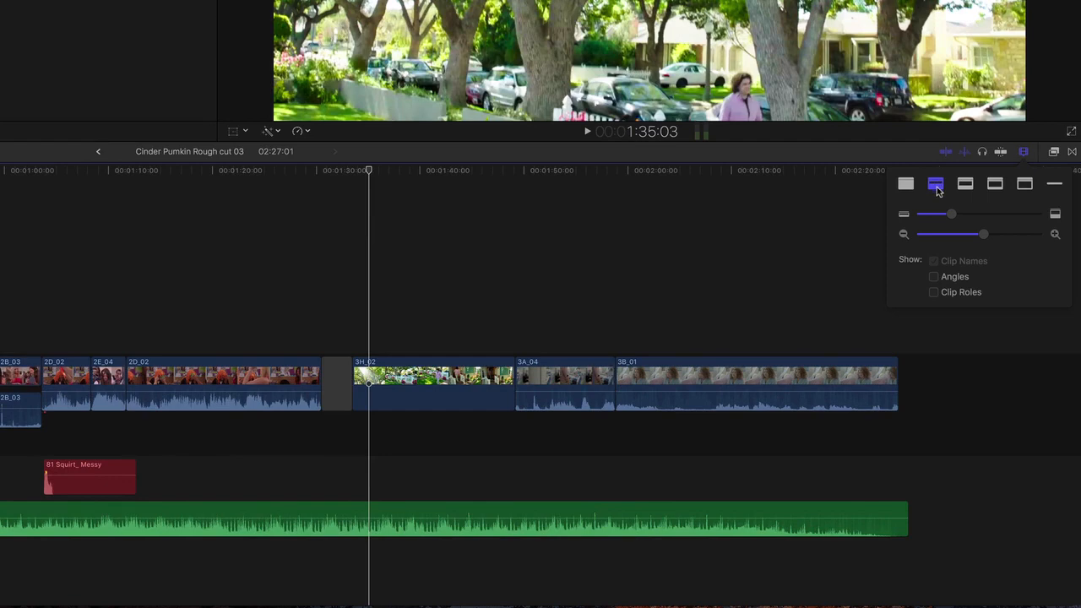
drag(950, 212, 994, 216)
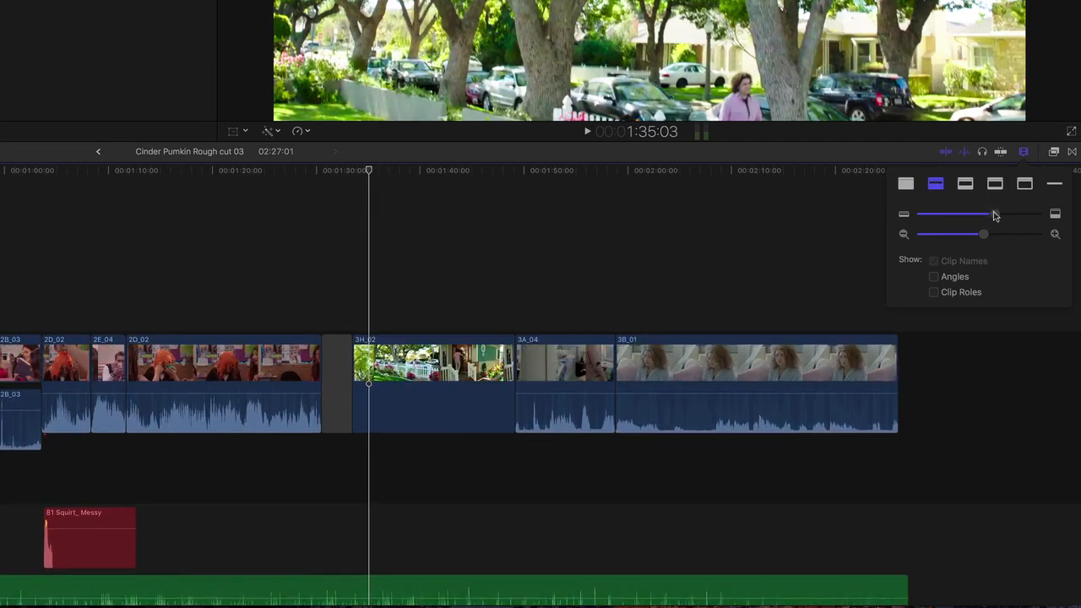
click(1024, 154)
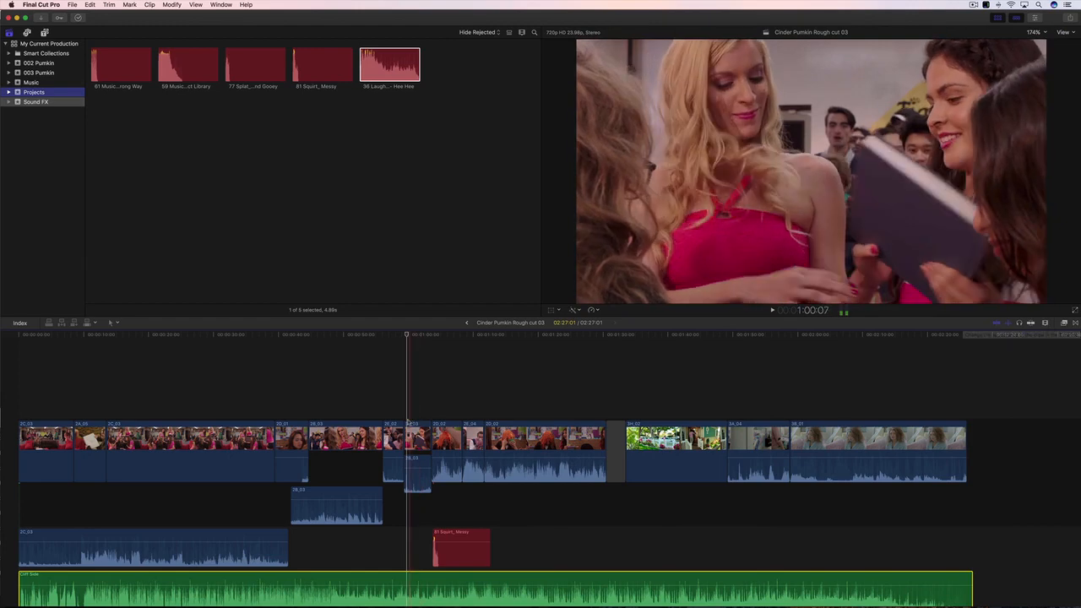
Play the sequence from about 1:00, and play it again with the 81 Squirt_ Messy sound effect soloed.
key(space)
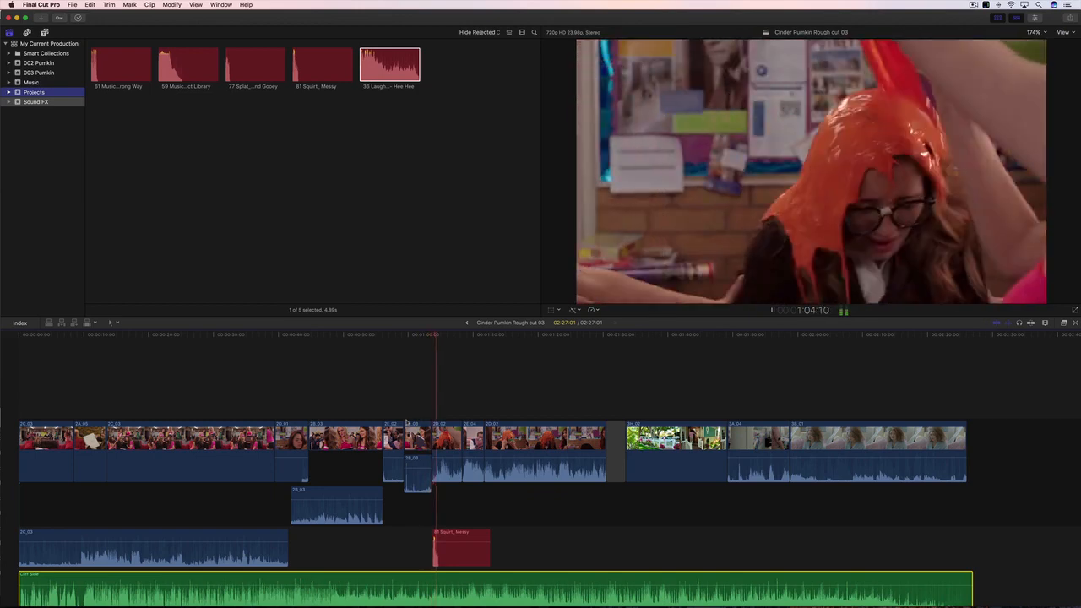
key(space)
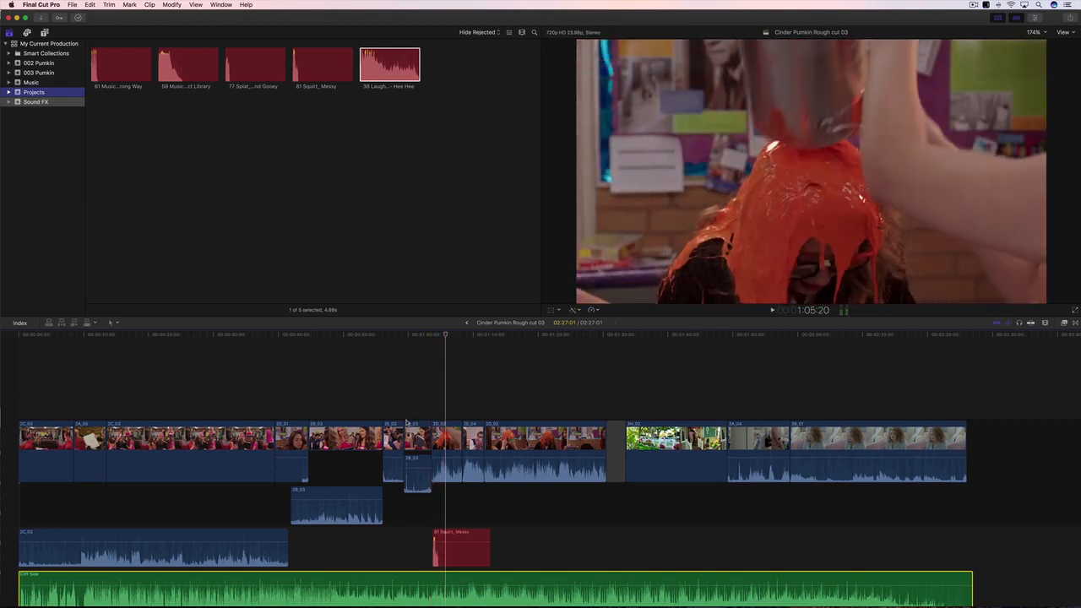
click(457, 554)
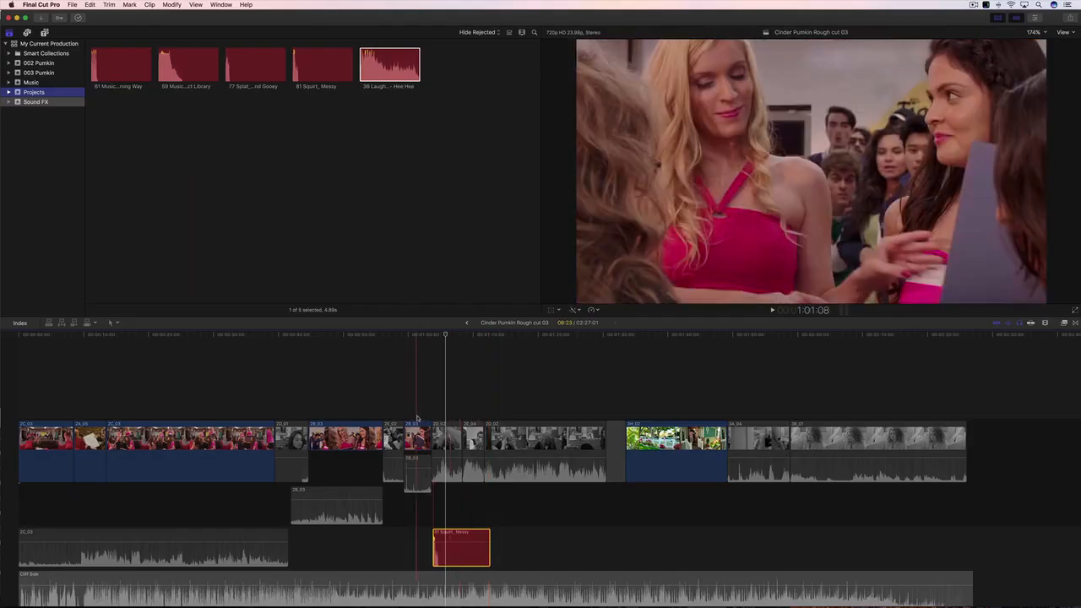
key(space)
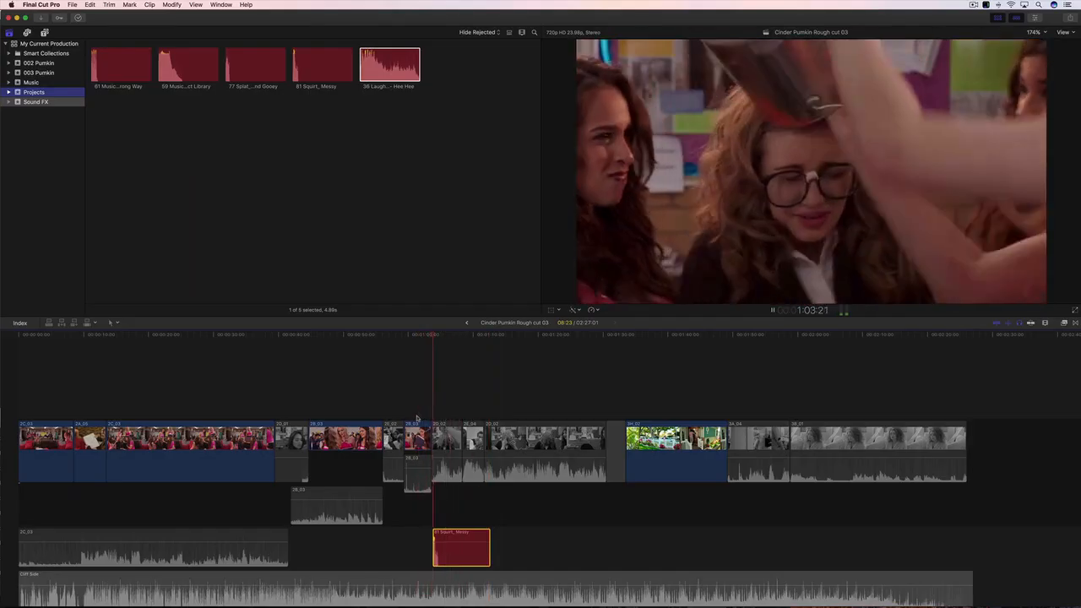
key(space)
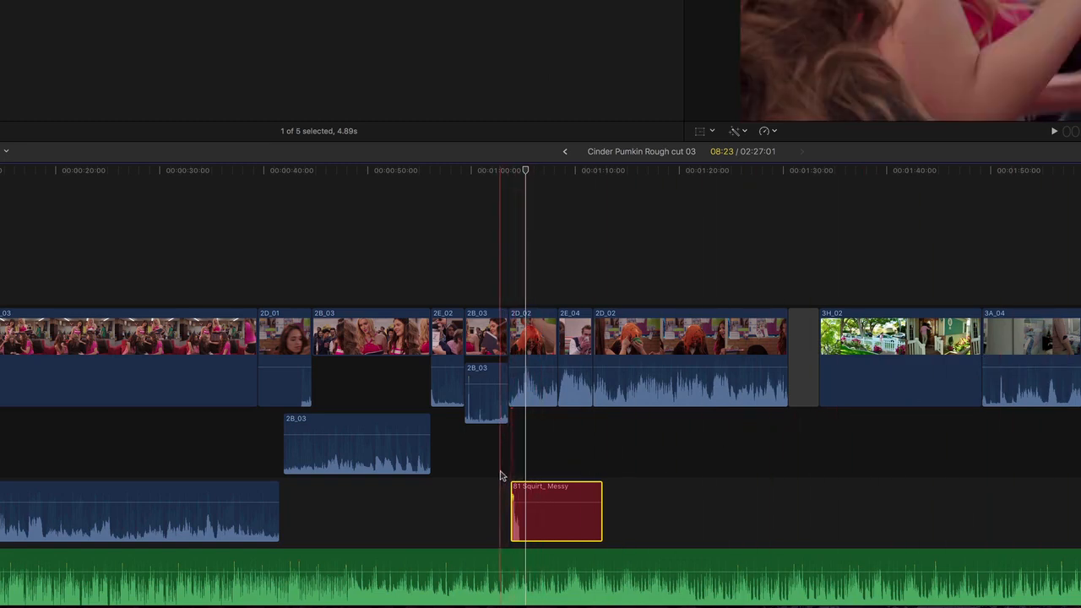
Disable the green music clip under the sequence, and play the section around 1:04 without it.
right_click(488, 562)
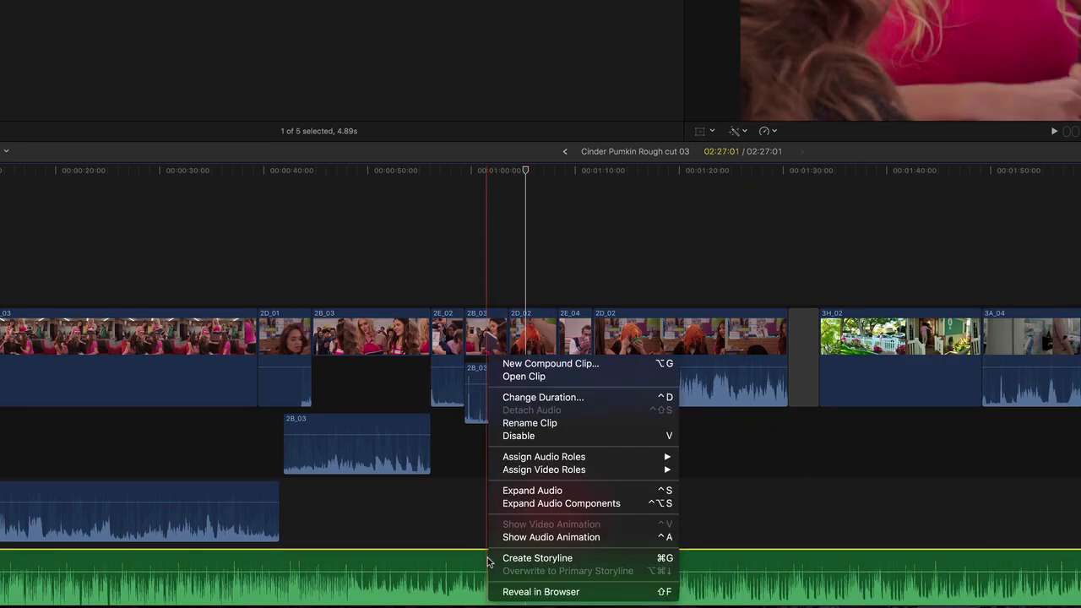
click(516, 436)
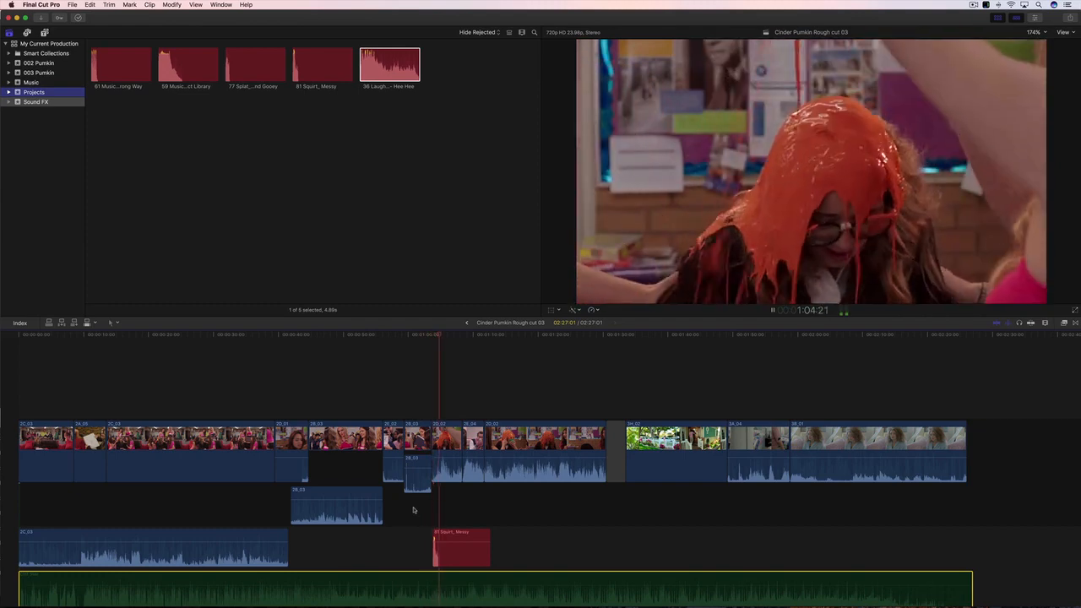
key(space)
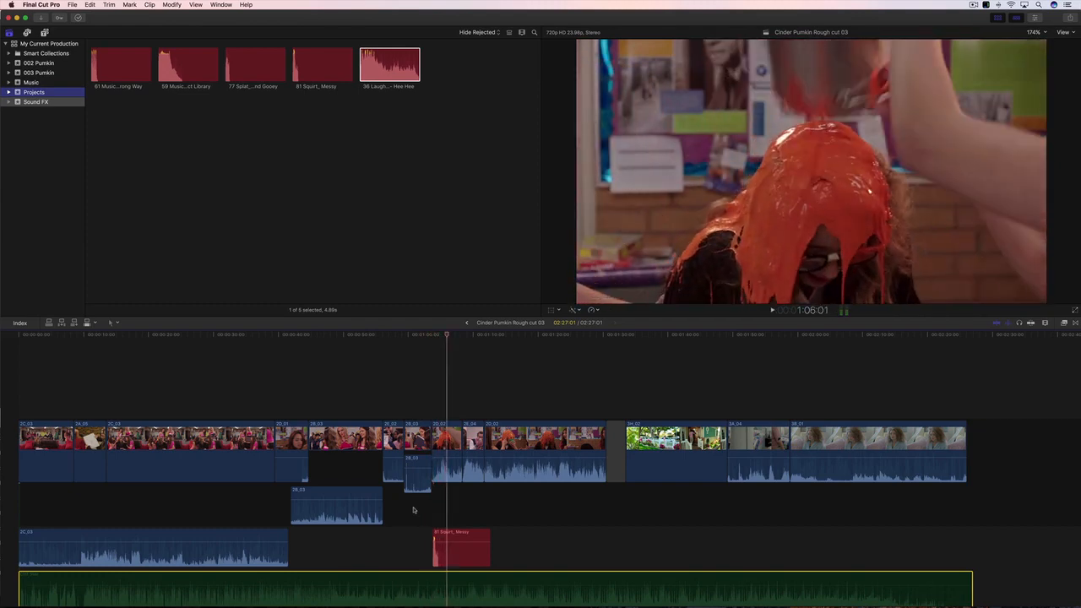
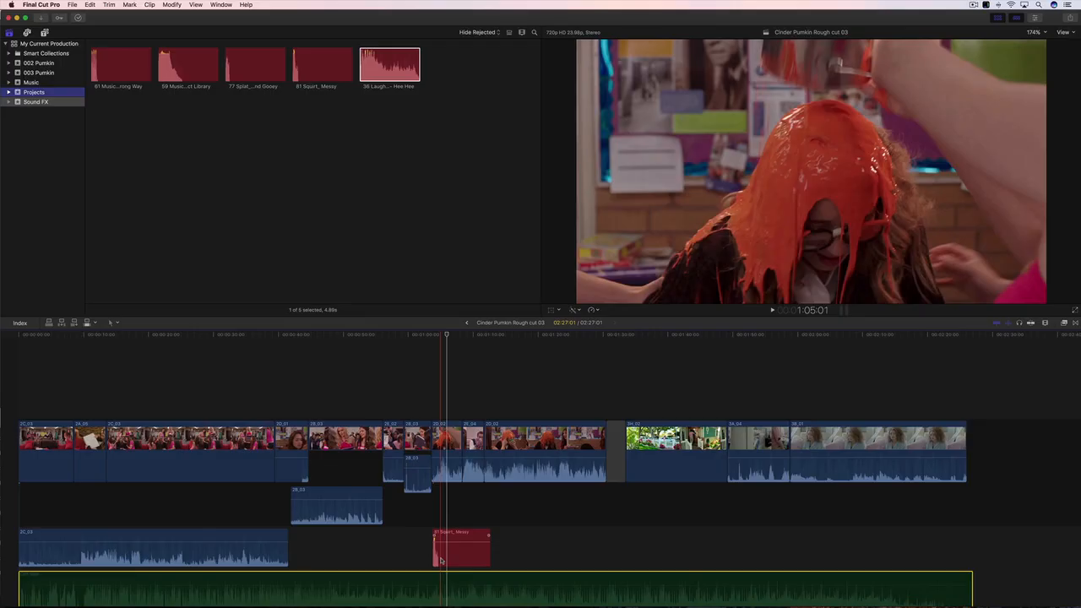
Connect the 36 Laugh Track 036 - Hee Hee sound effect below 2D_02 at about 1:04, and play the result.
click(372, 77)
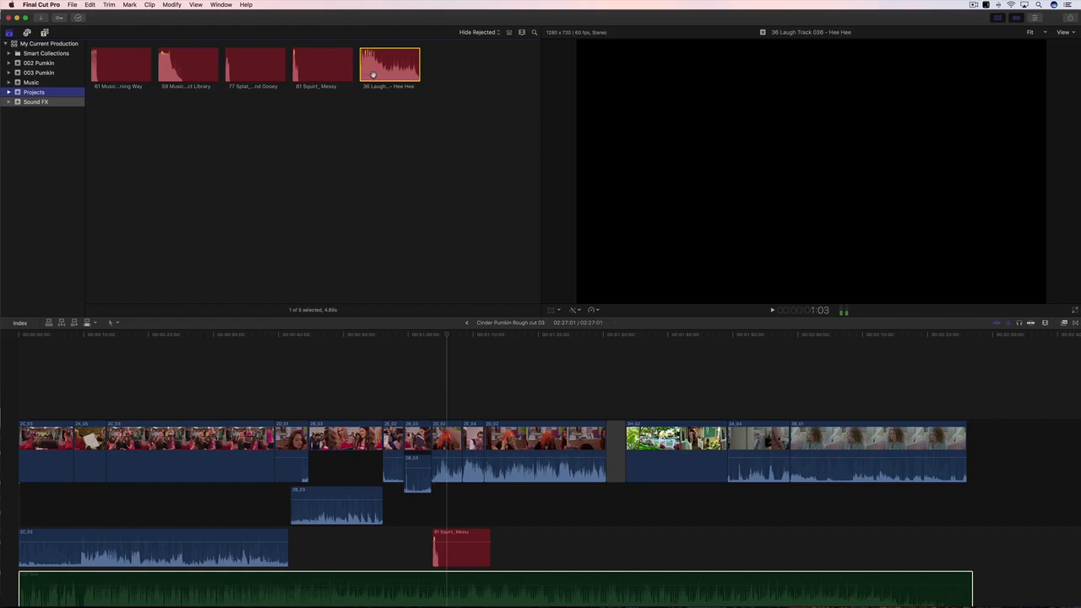
drag(378, 76, 439, 554)
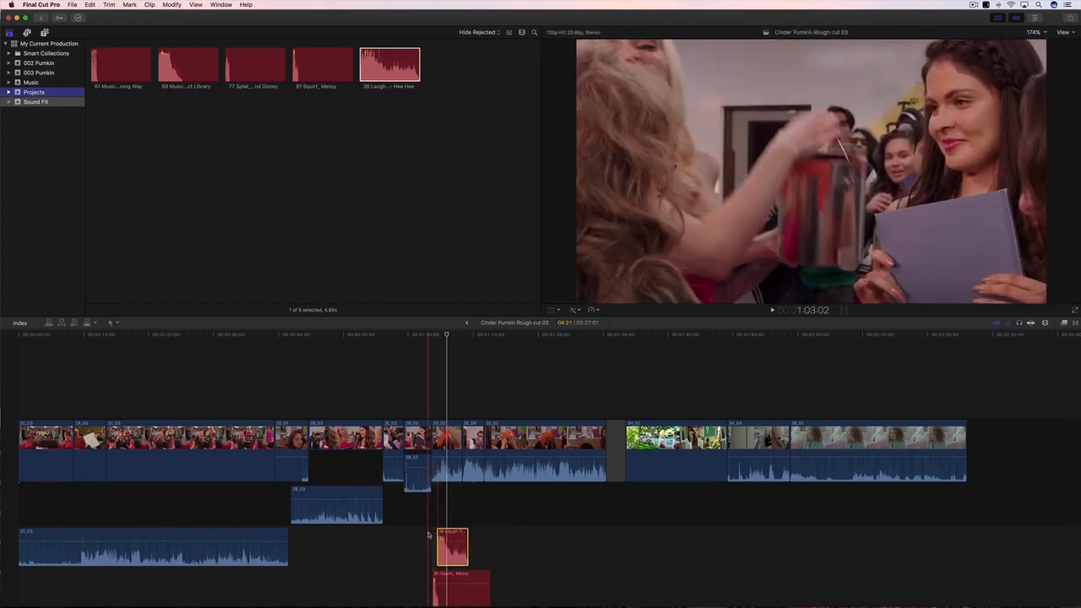
key(space)
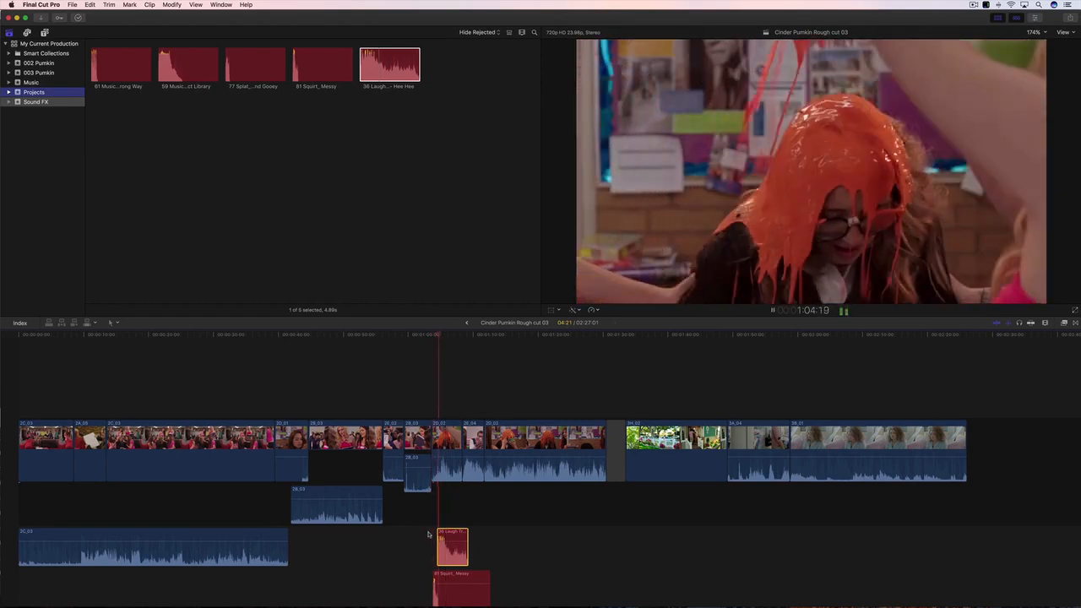
key(space)
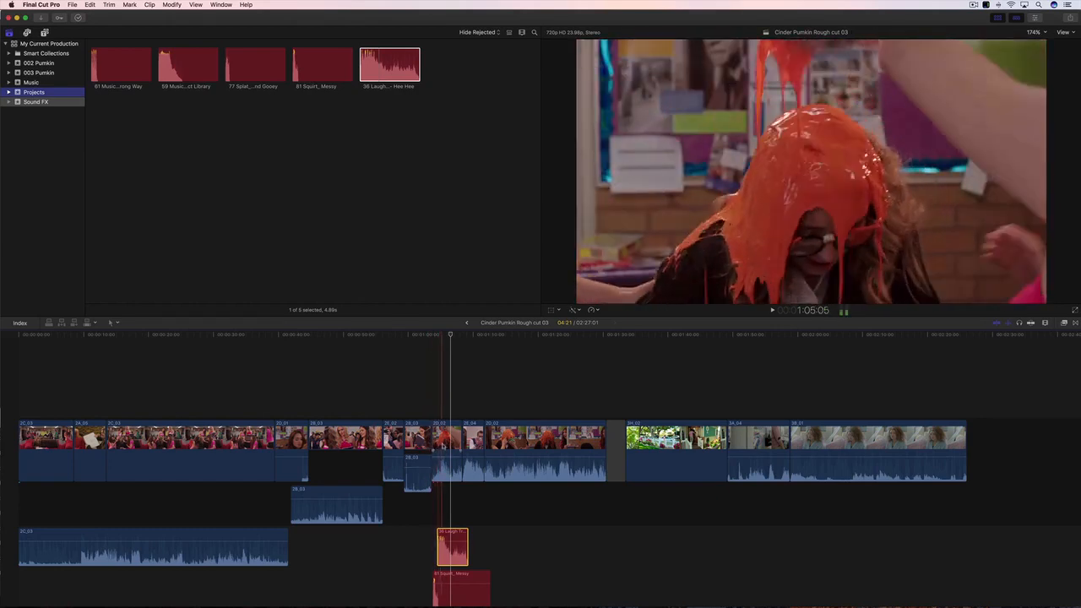
Raise the audio volume of the 2D_02 clip at about 1:06 to 2.8 dB.
click(445, 444)
mouse_move(445, 444)
mouse_down()
mouse_move(626, 441)
mouse_move(432, 441)
mouse_move(447, 440)
mouse_up()
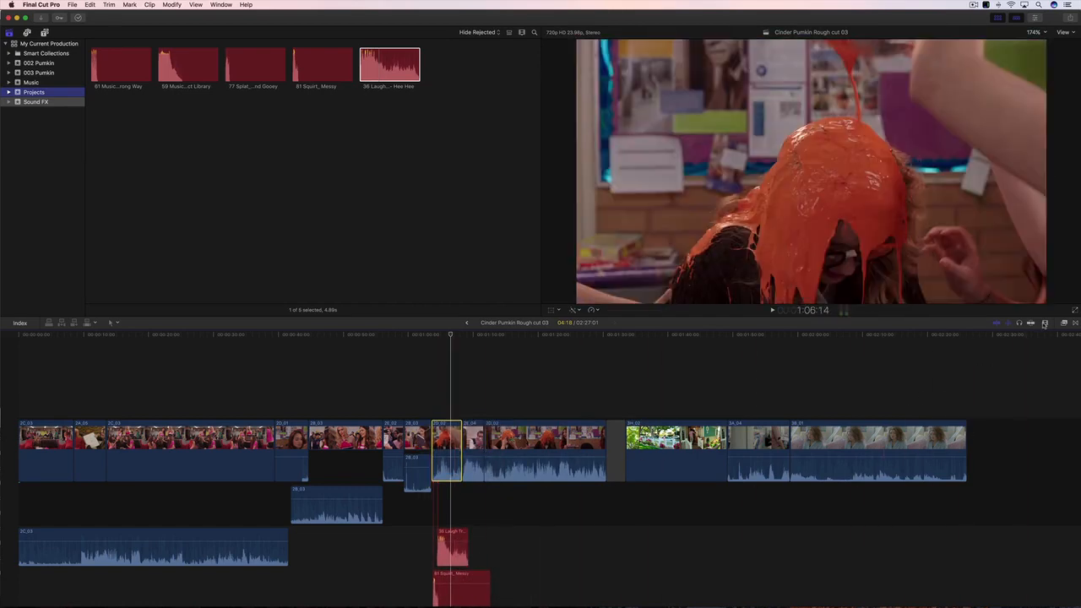
click(1045, 324)
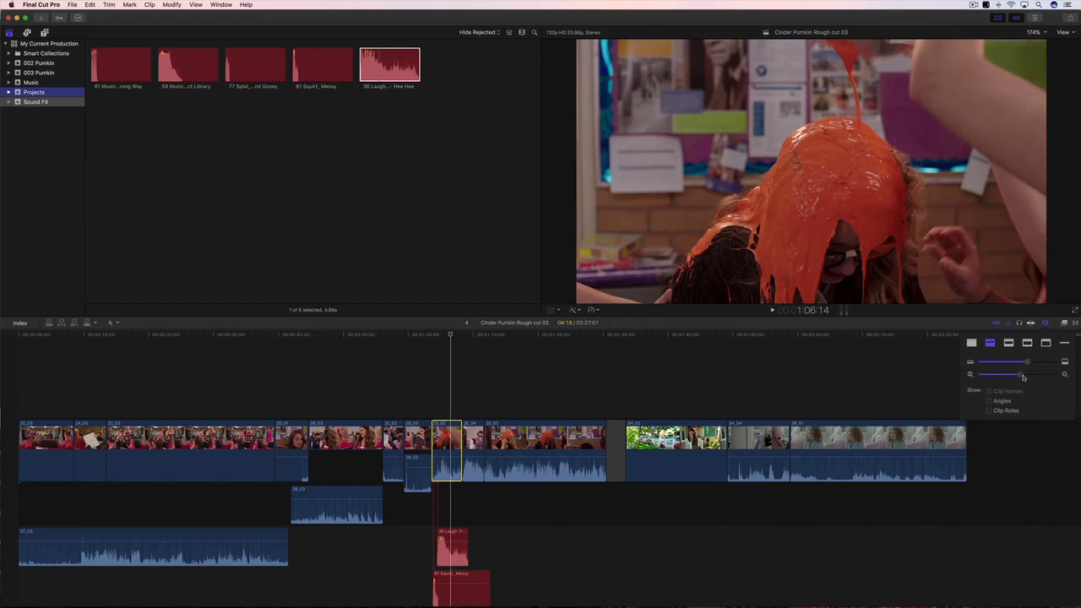
drag(1024, 376, 1044, 377)
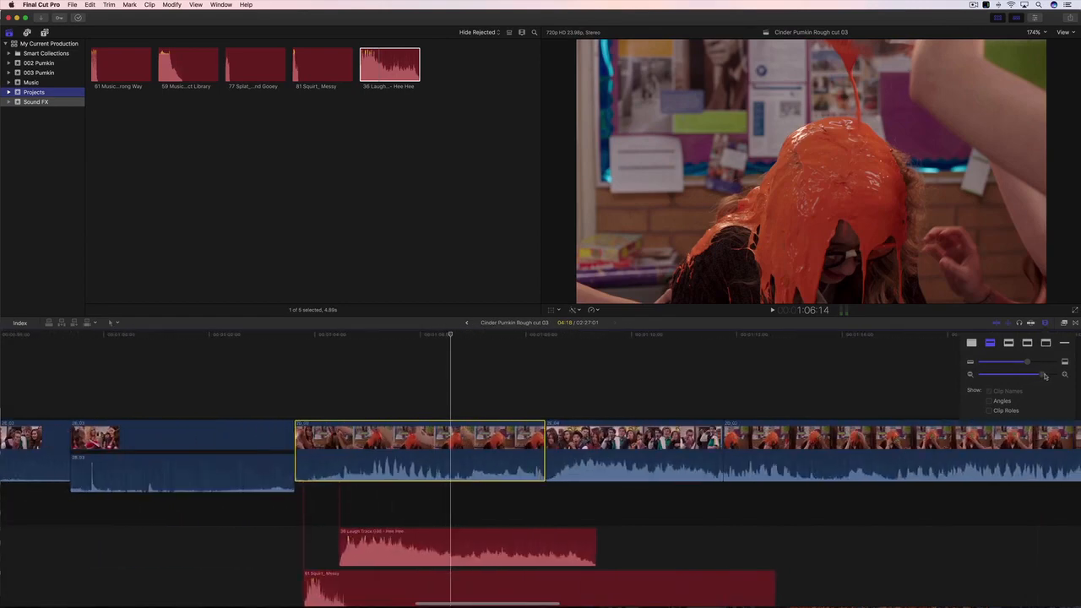
click(1045, 324)
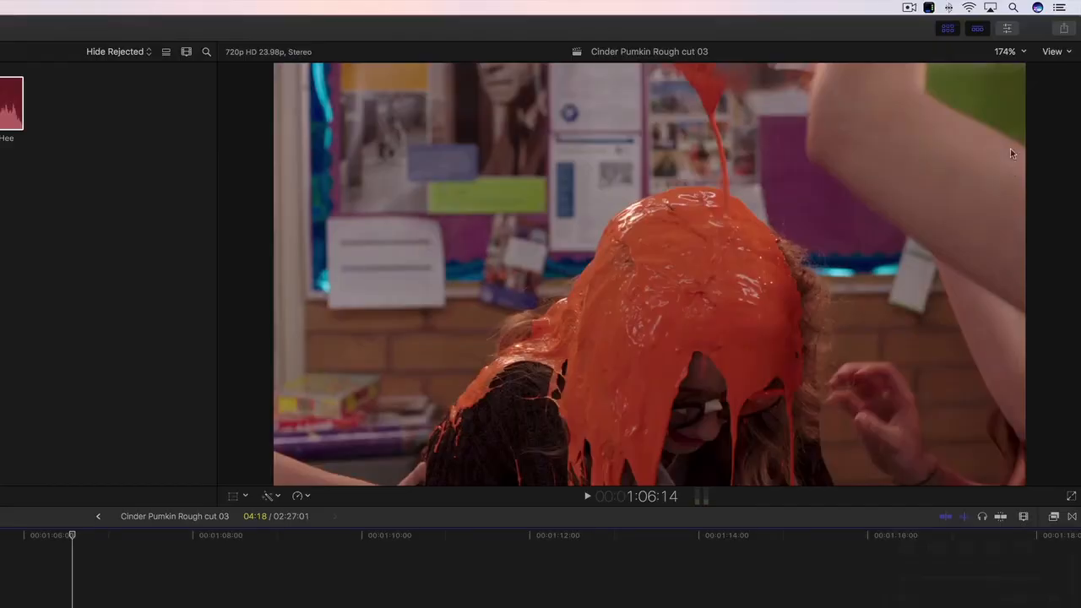
click(1010, 29)
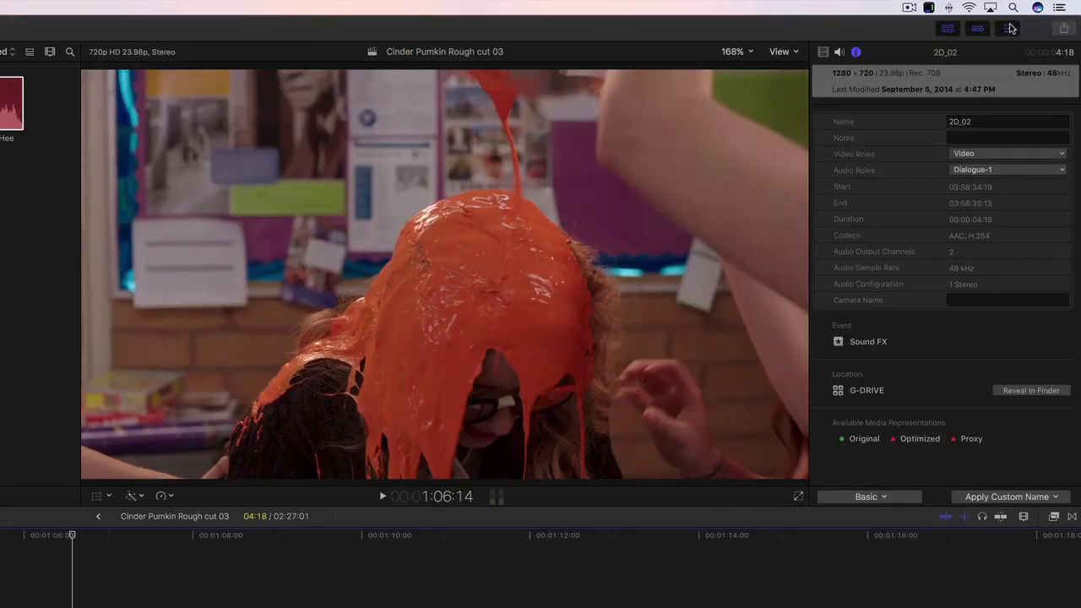
click(840, 52)
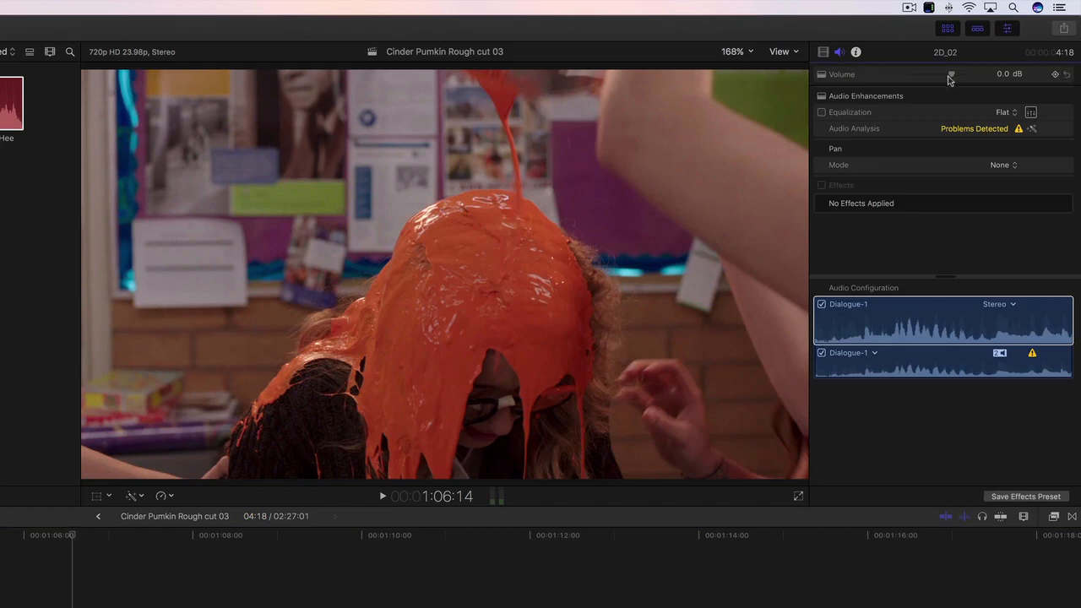
mouse_move(952, 76)
mouse_down()
mouse_move(968, 78)
mouse_move(942, 79)
mouse_move(959, 79)
mouse_up()
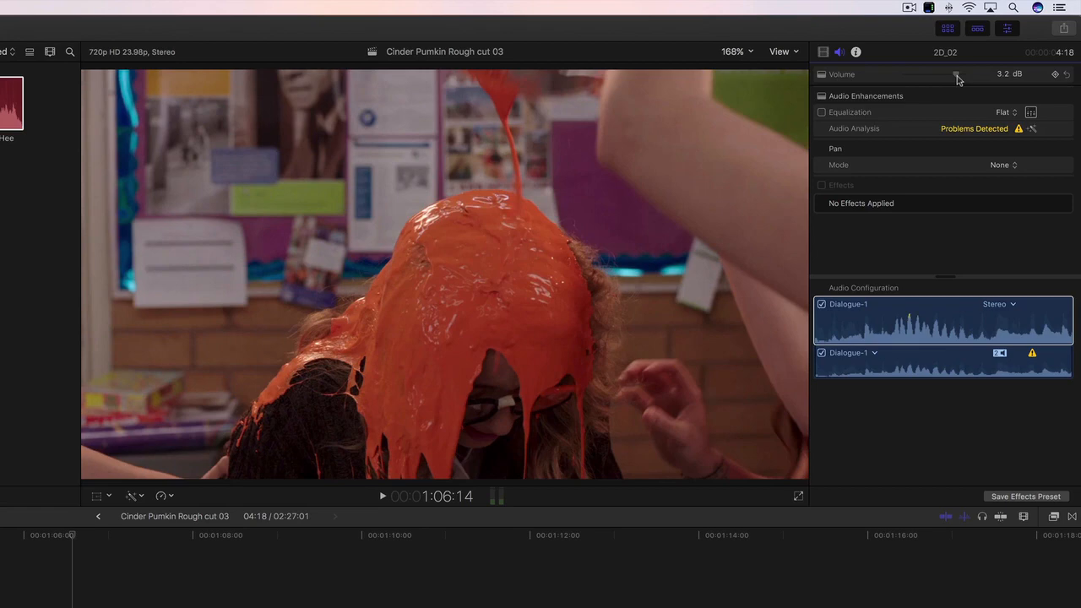
mouse_move(958, 77)
mouse_down()
mouse_move(967, 78)
mouse_move(956, 78)
mouse_up()
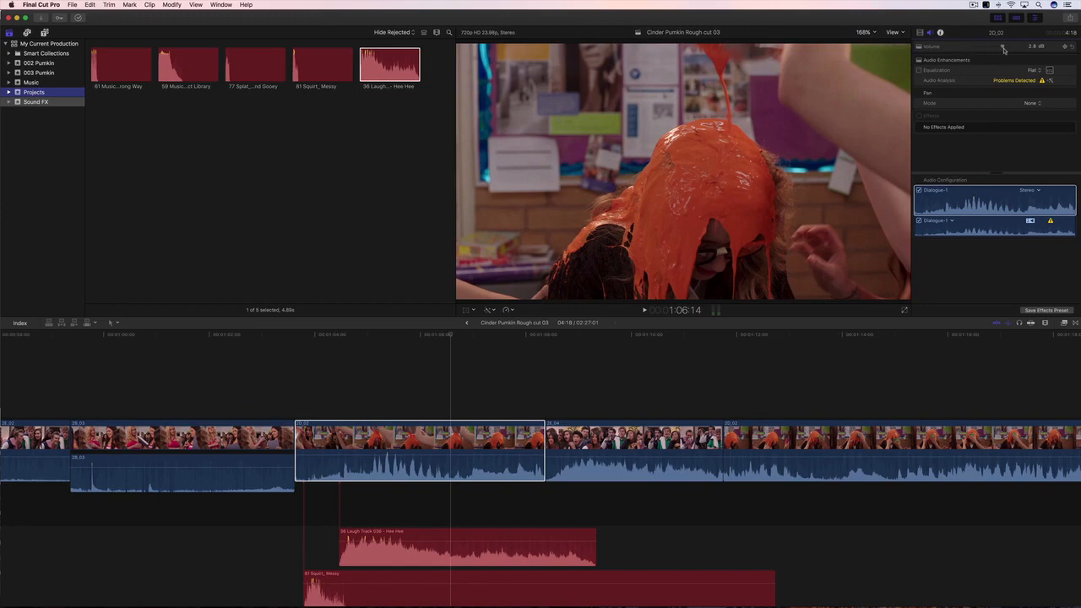
Show the audio meters and play the sequence from about 1:03 to check the levels.
click(716, 312)
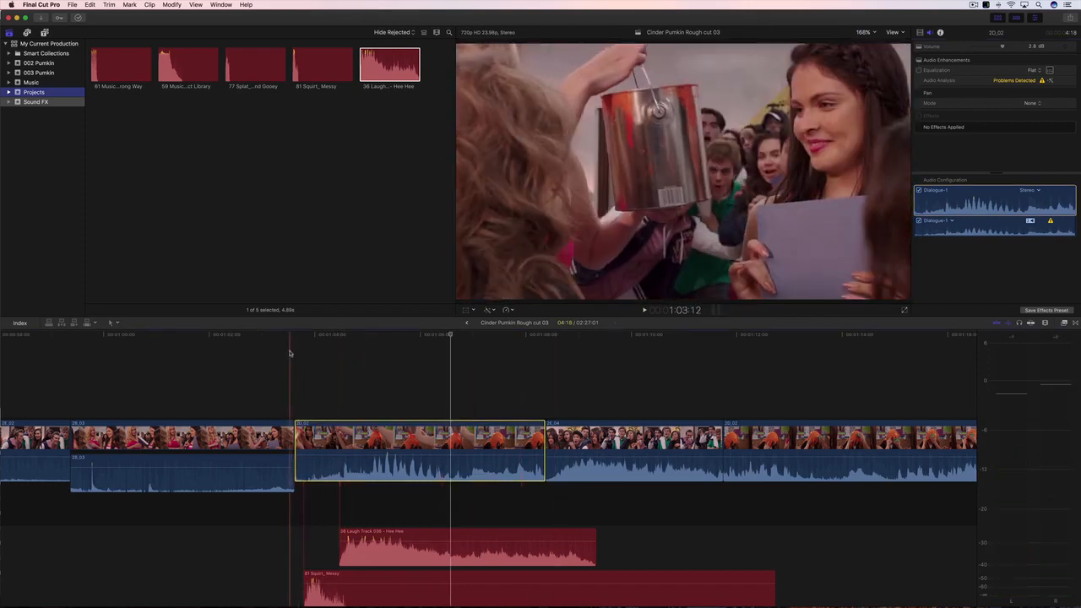
key(space)
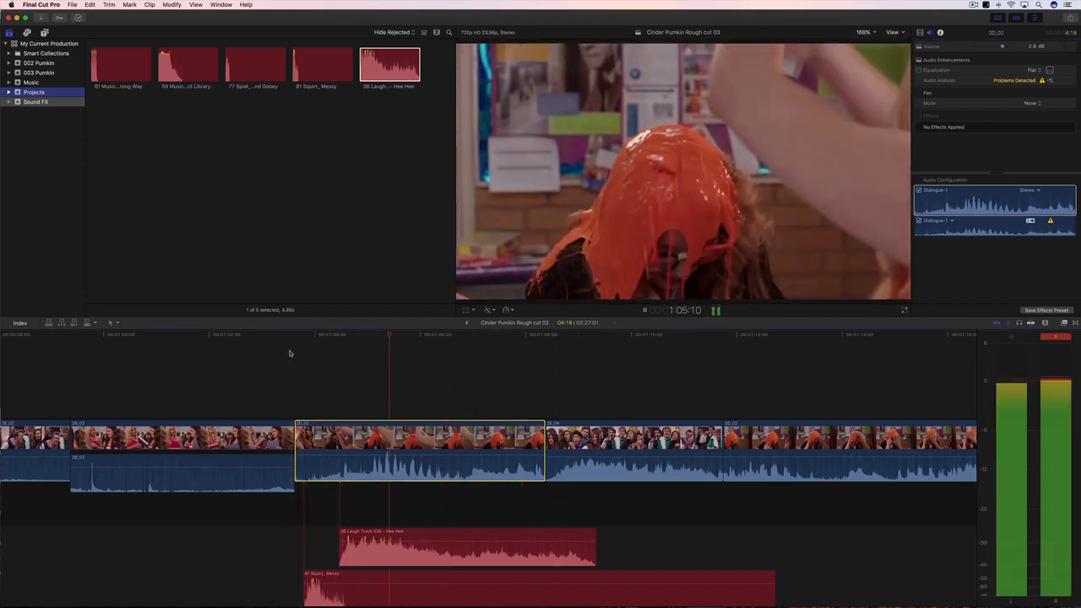
key(space)
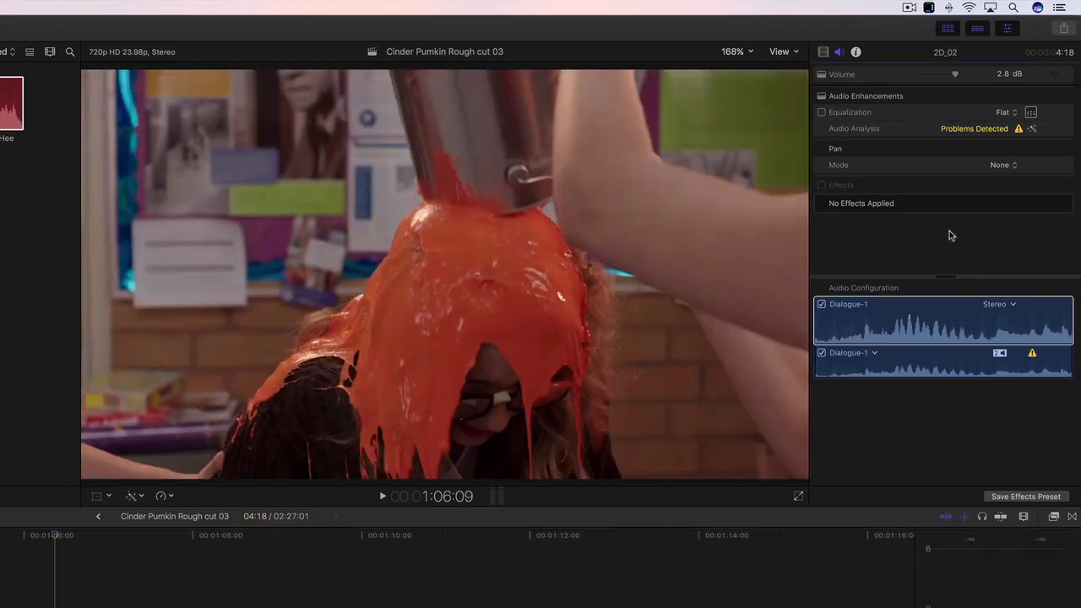
Set the 2D_02 clip's pan mode to Stereo Left/Right with an amount of 4.0.
click(1000, 166)
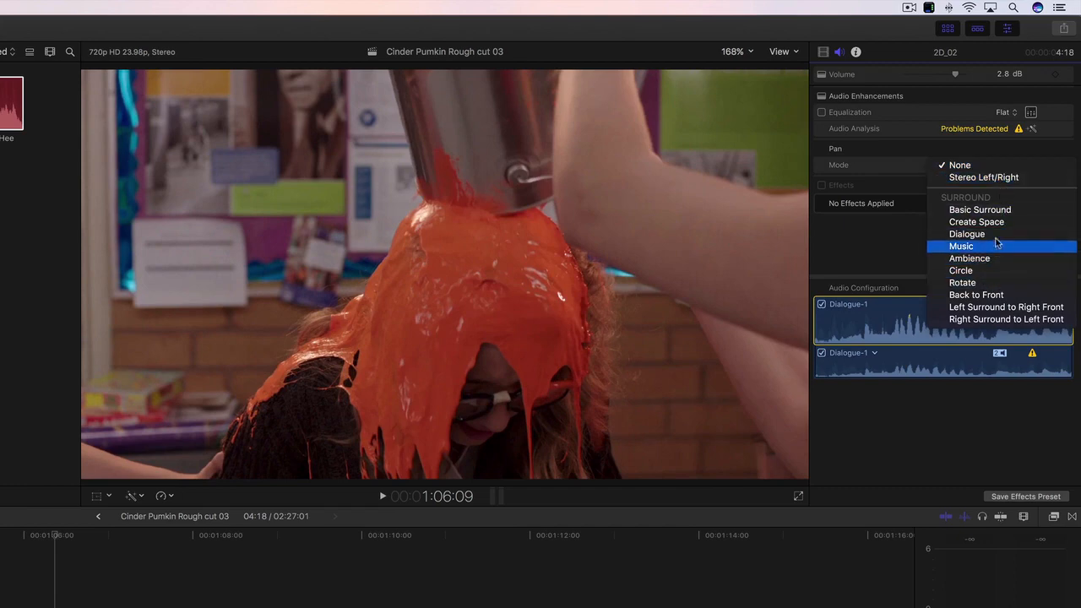
click(990, 177)
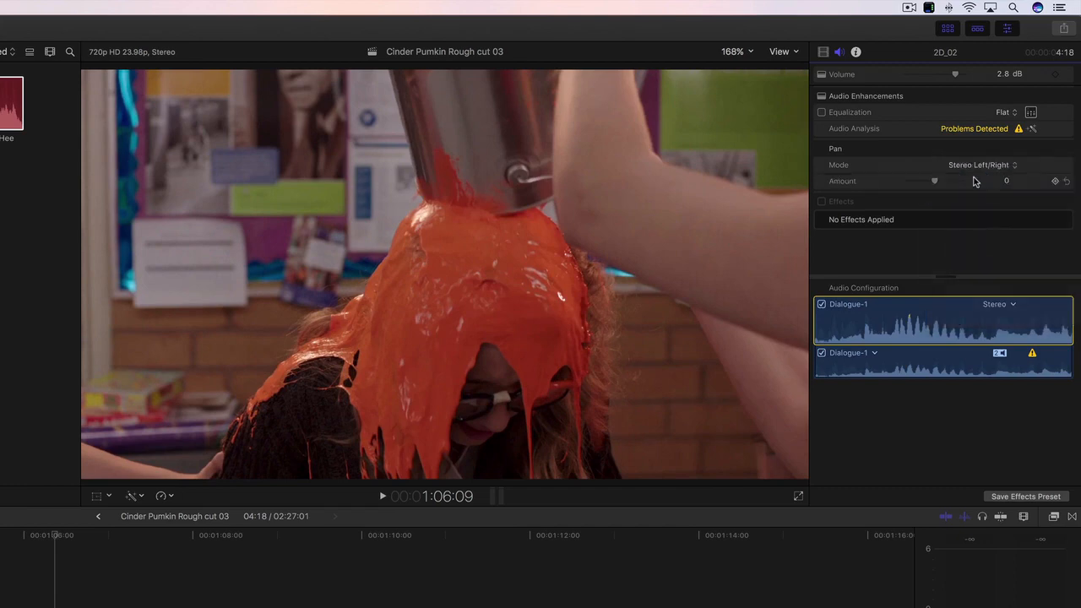
mouse_move(934, 180)
mouse_down()
mouse_move(917, 184)
mouse_move(960, 183)
mouse_move(938, 185)
mouse_up()
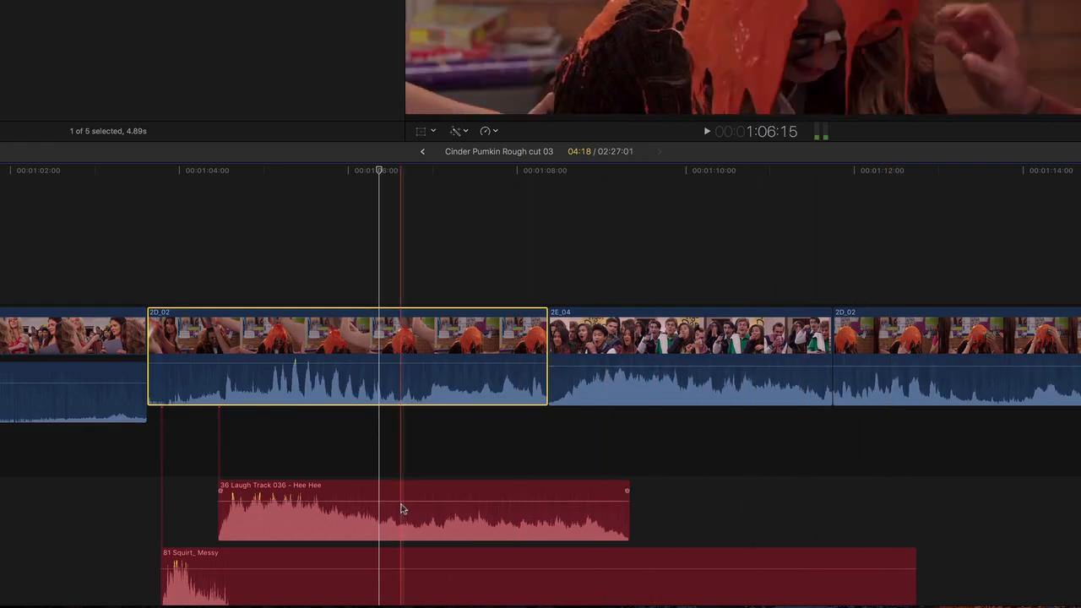
Lower the volume of the 36 Laugh Track 036 - Hee Hee sound effect below 2D_02.
mouse_move(402, 504)
drag(402, 504, 400, 513)
Re-enable the disabled Cliff Side music clip under the sequence.
scroll(399, 509, down, 3)
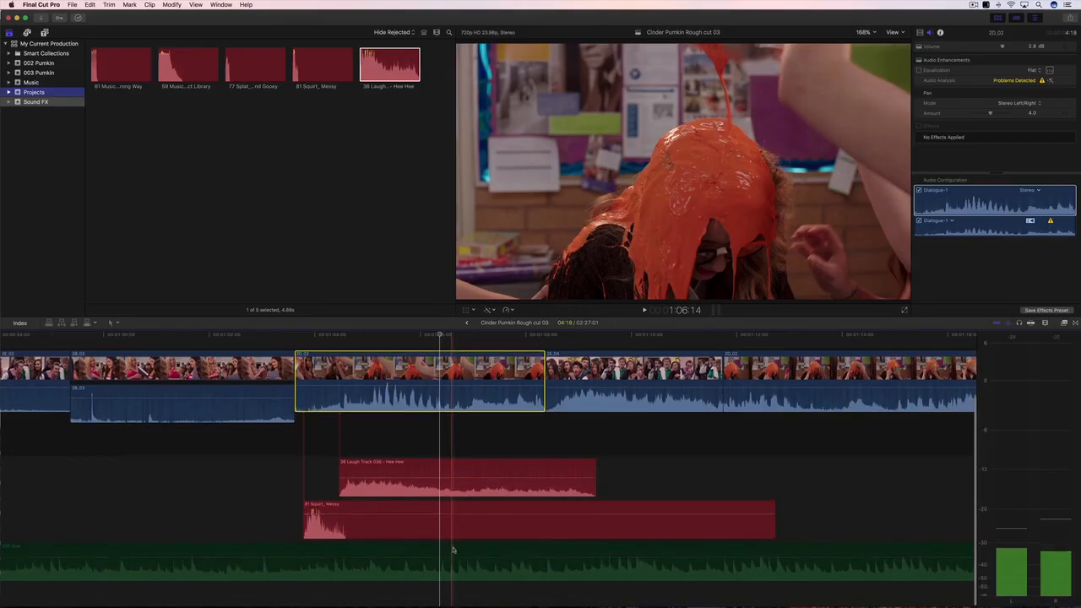
click(451, 550)
right_click(454, 549)
click(470, 502)
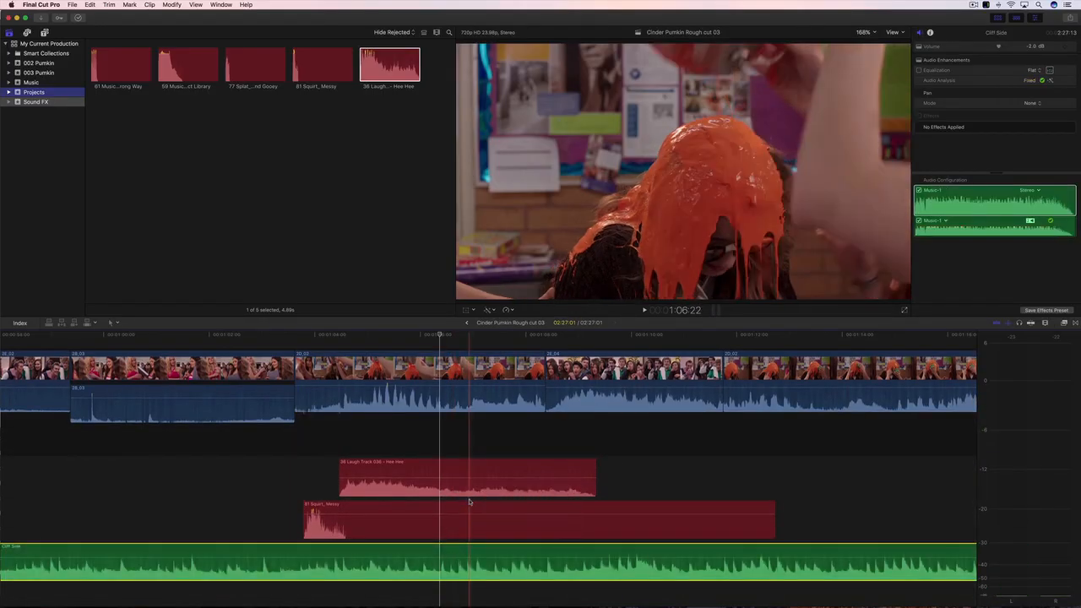
Range-select 10 seconds of the Cliff Side music from about 0:07, lower that range to -26.0 dB, and play it back.
key(shift+z)
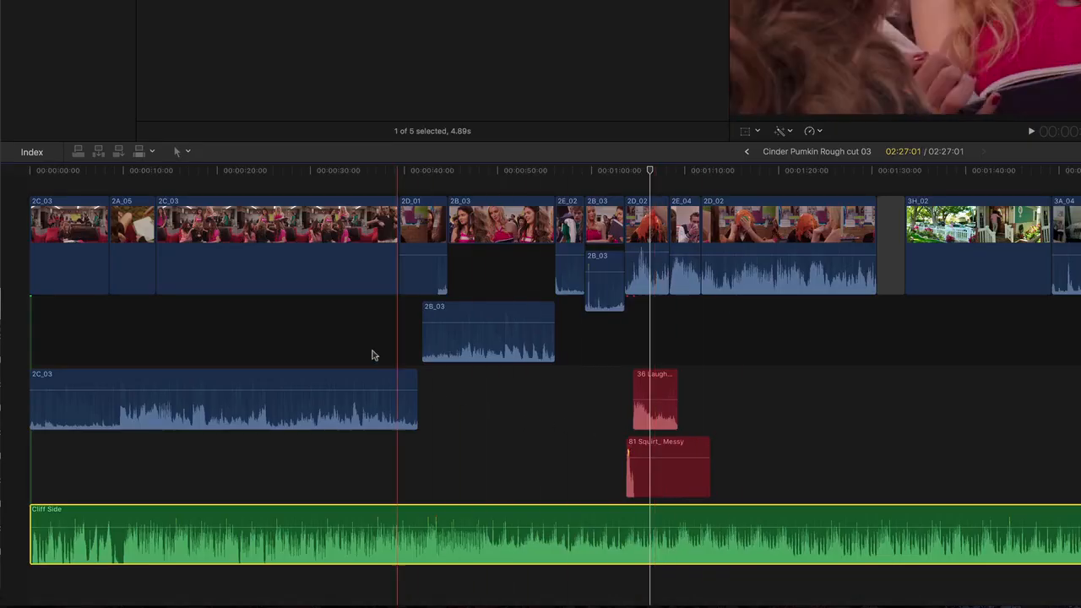
click(180, 152)
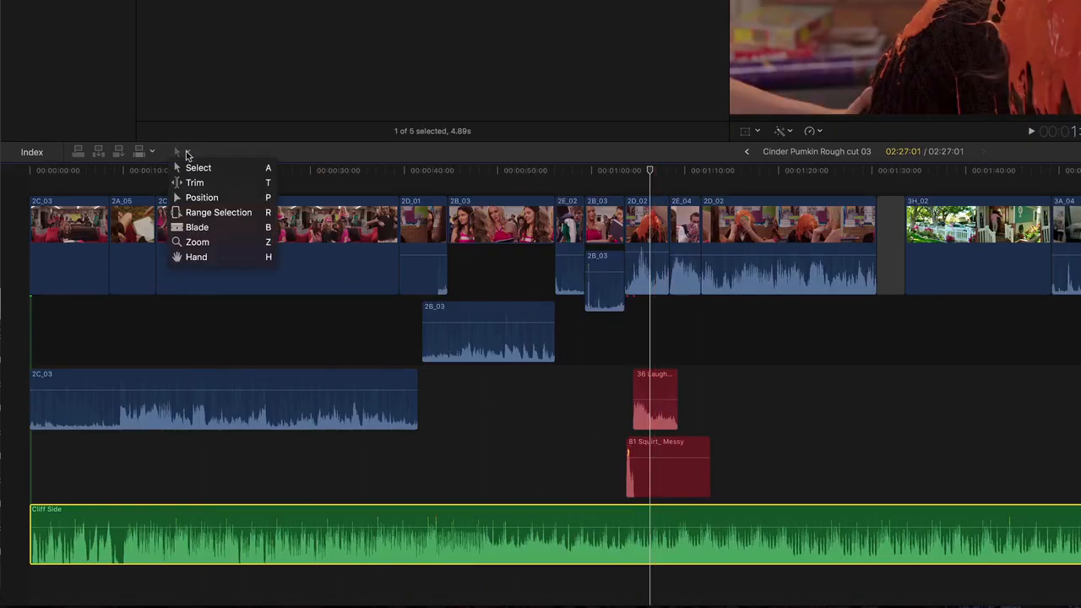
click(211, 212)
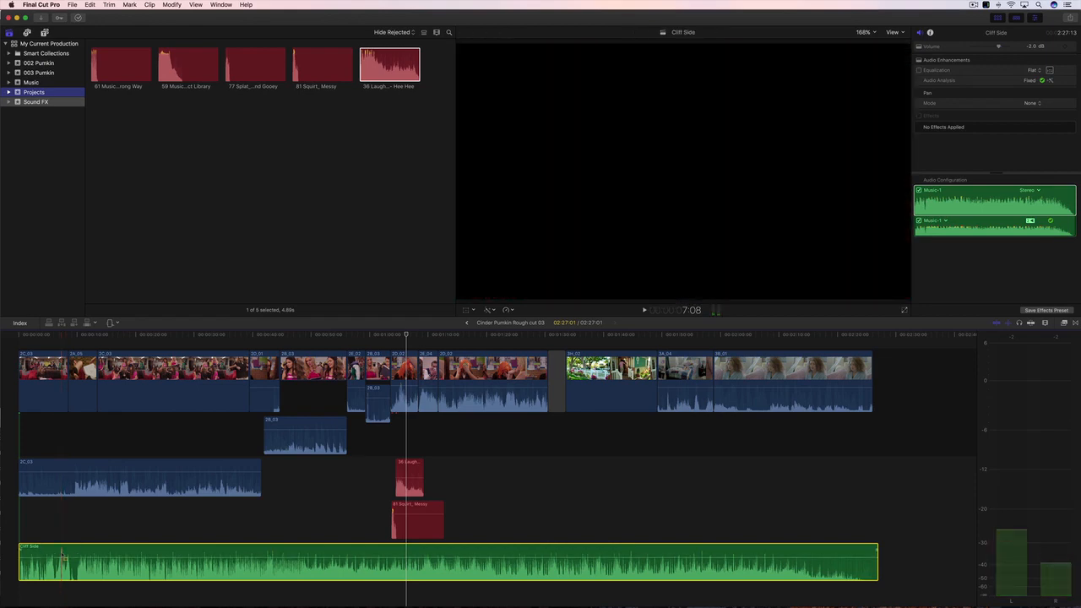
drag(61, 557, 120, 559)
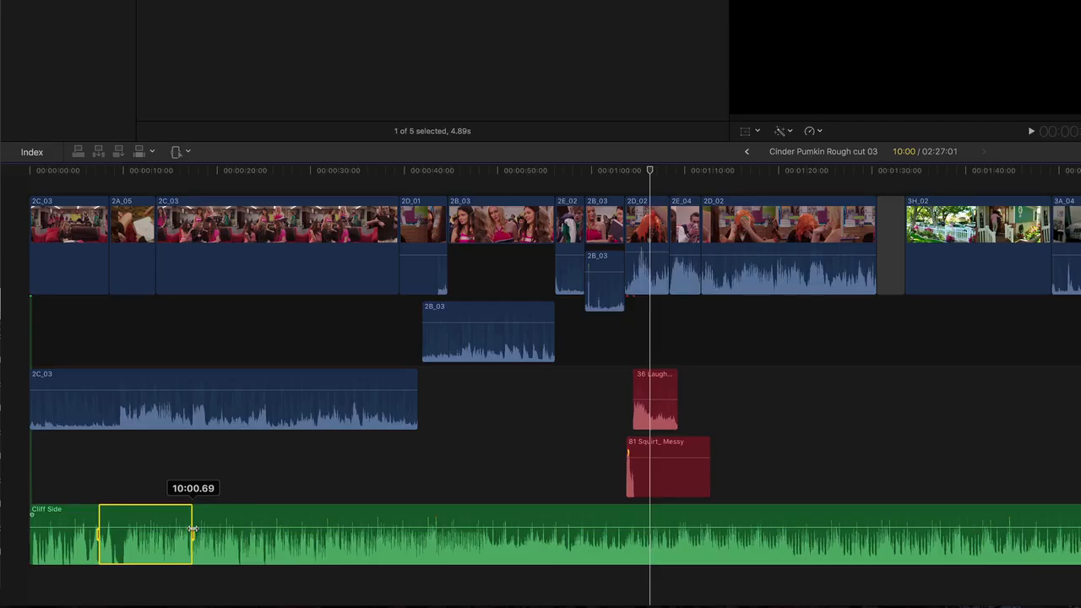
drag(192, 528, 152, 546)
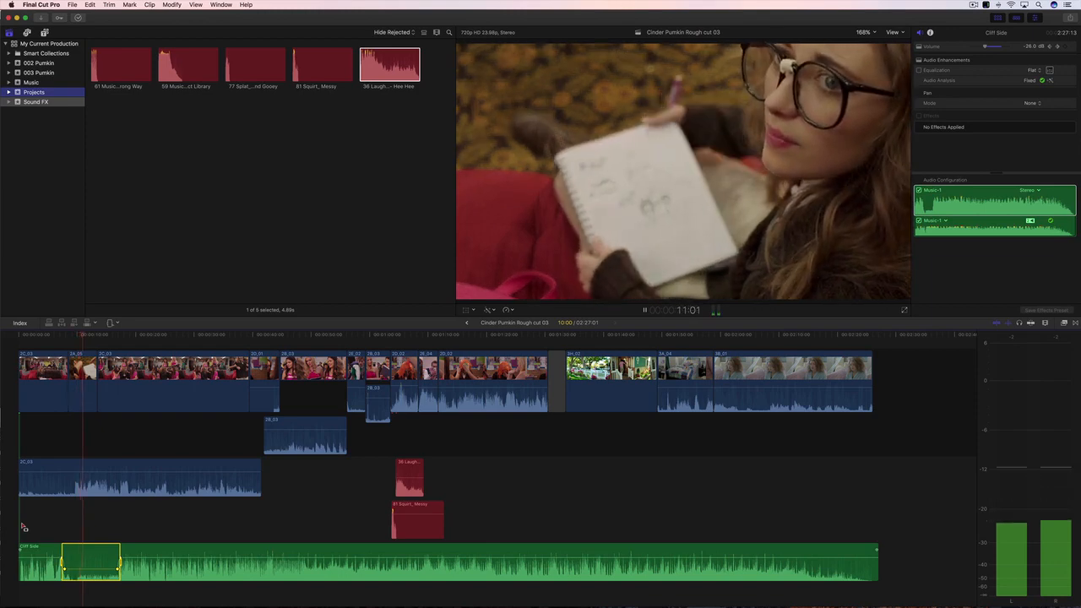
key(space)
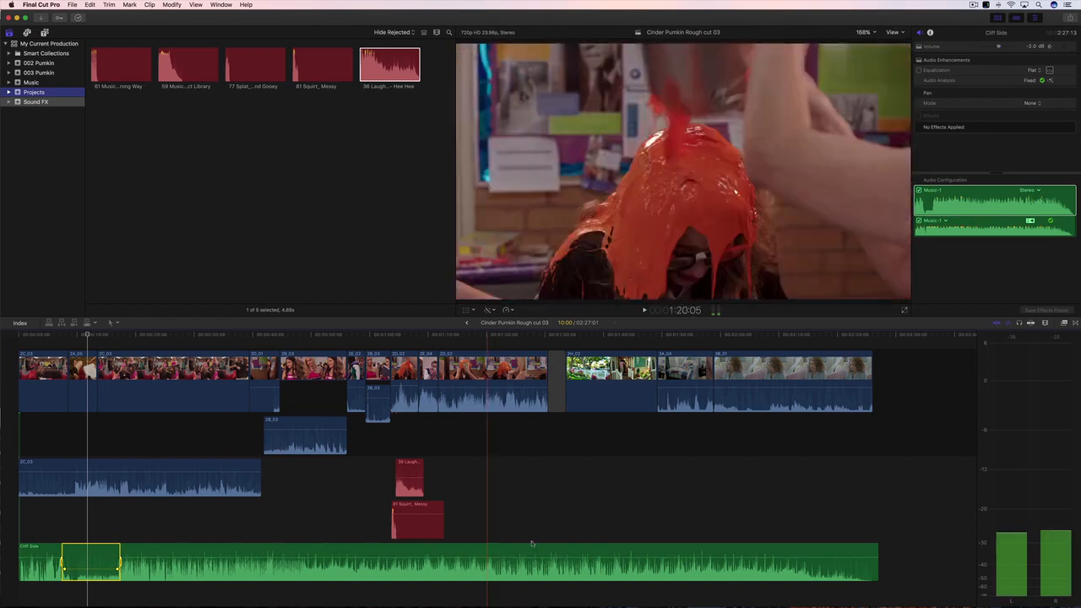
Add a cross dissolve at the end of the Cliff Side music and another at the edit between 3H_02 and 3A_04.
click(879, 562)
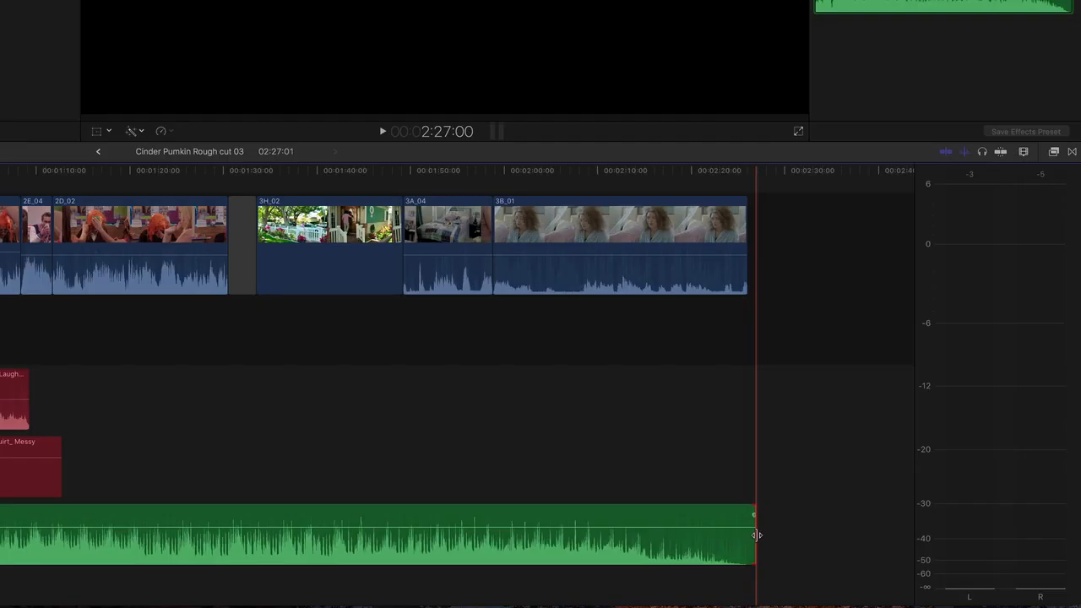
key(super+t)
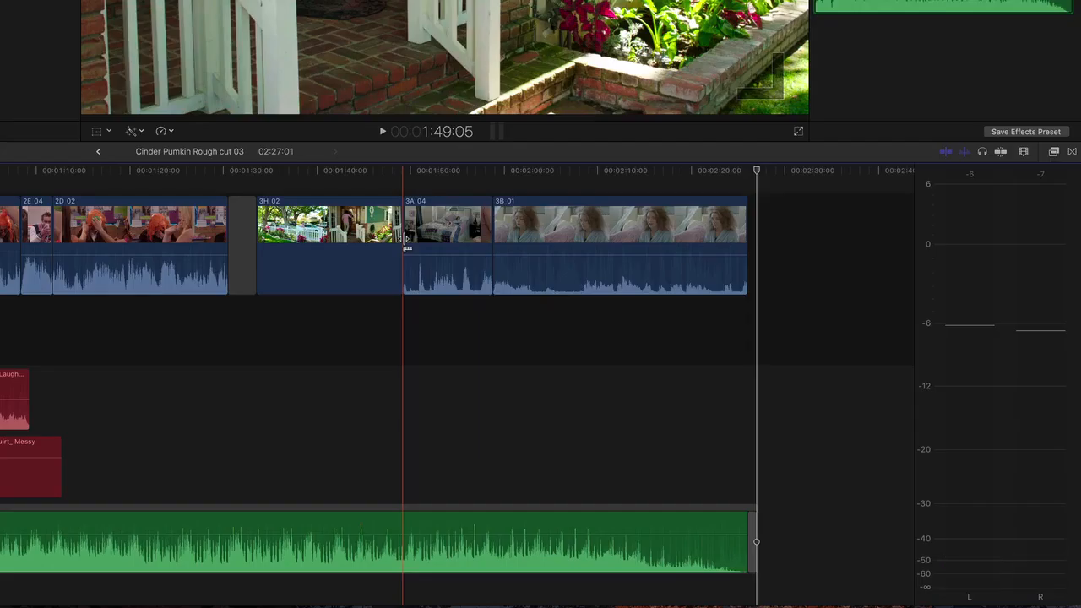
click(659, 383)
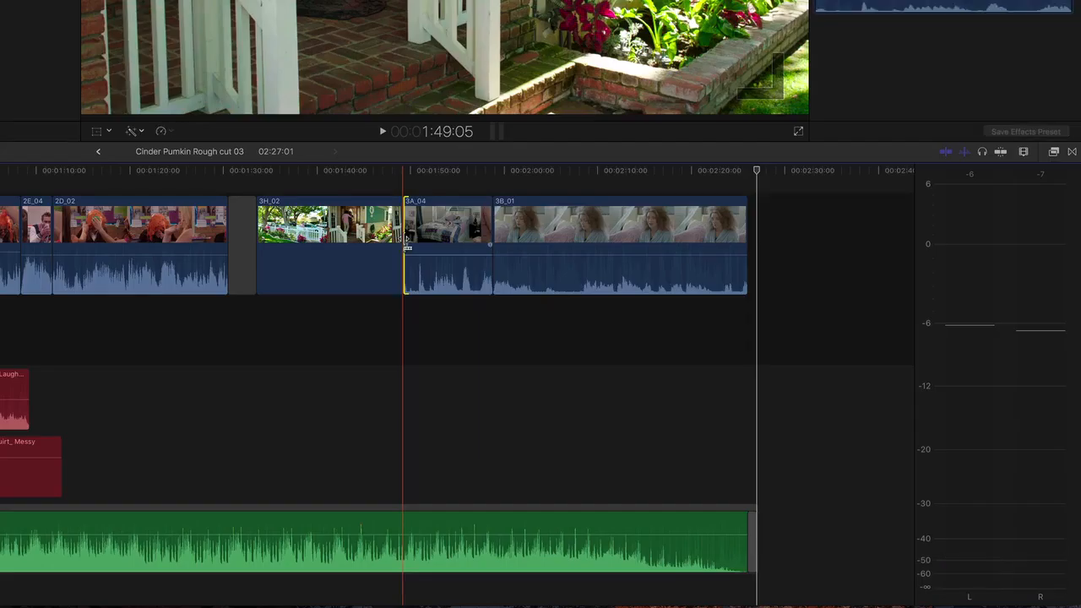
click(398, 248)
key(super+t)
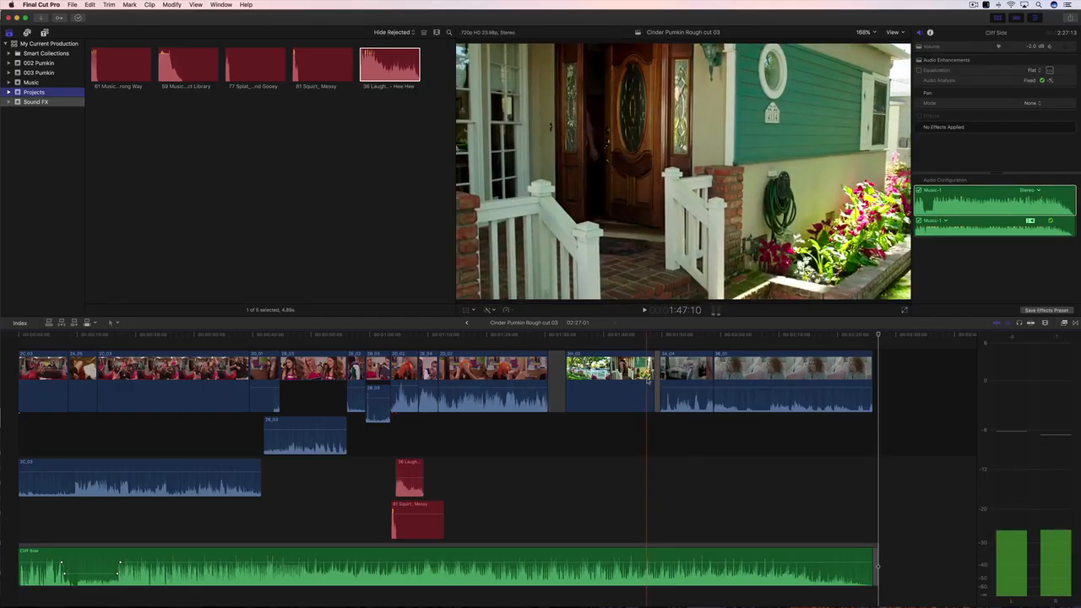
Play the sequence across the dissolve between 3H_02 and 3A_04, starting at about 1:47.
click(649, 380)
key(space)
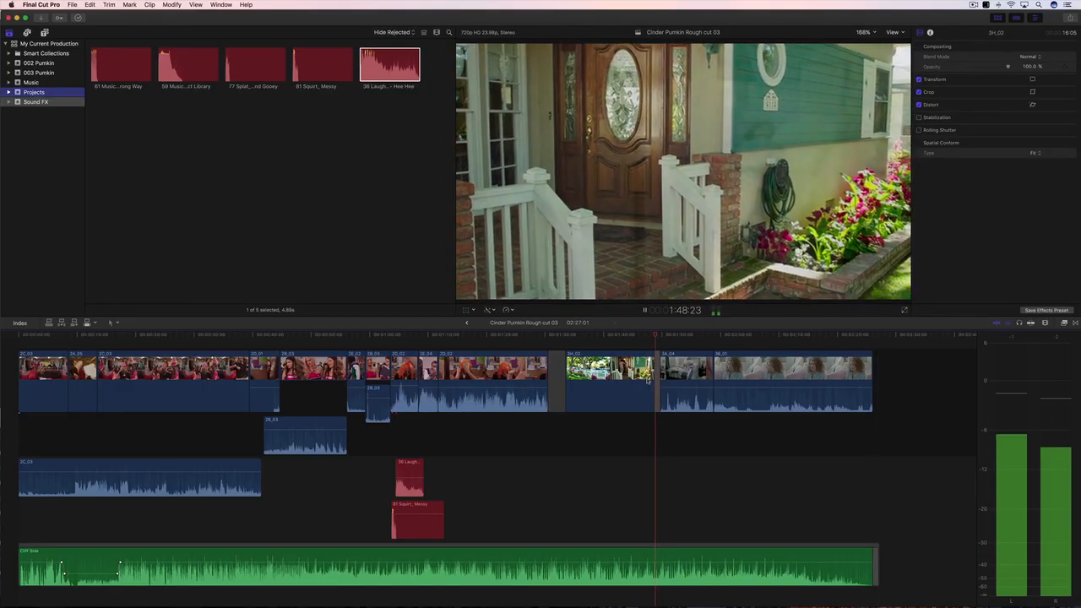
key(space)
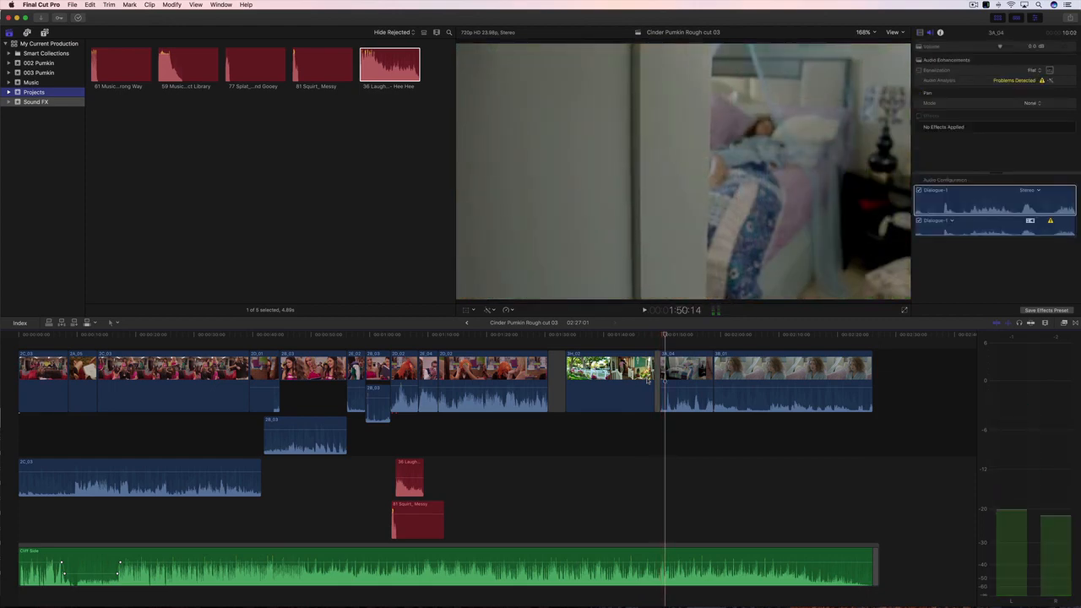
Change the look of the cross dissolve between 3H_02 and 3A_04 to Additive.
click(656, 380)
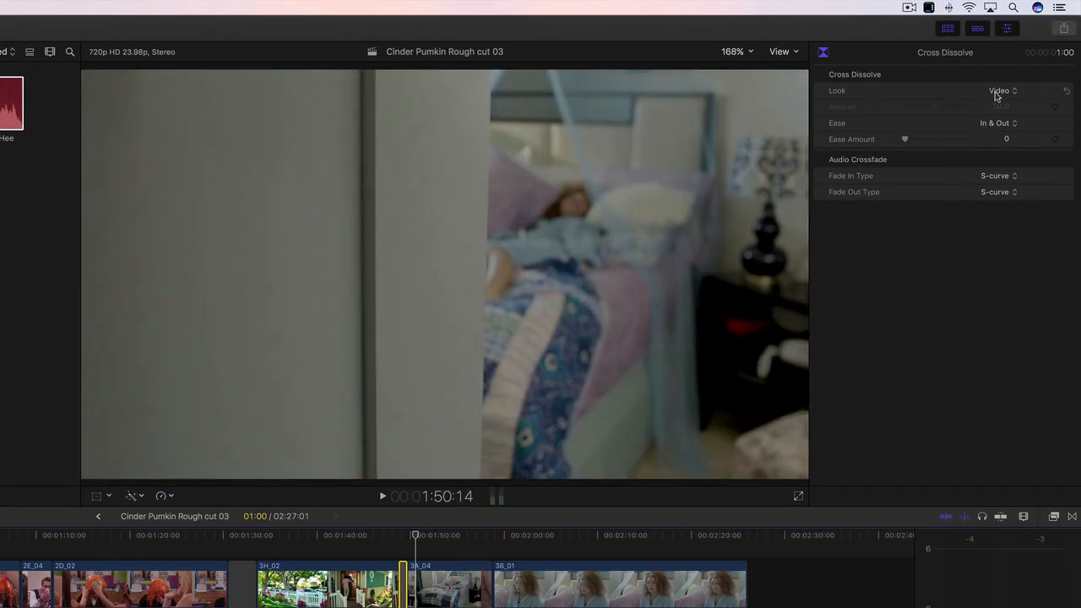
click(997, 92)
click(999, 46)
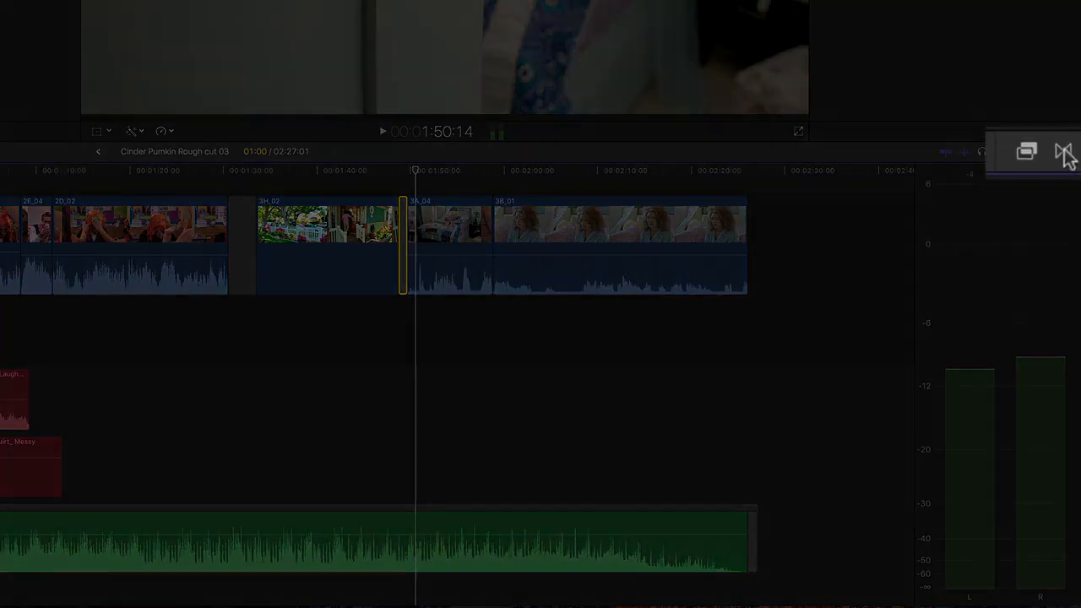
Apply the Artifacts light effect to the 3H_02 clip, and play the clip from about 1:35.
click(1064, 153)
click(1029, 155)
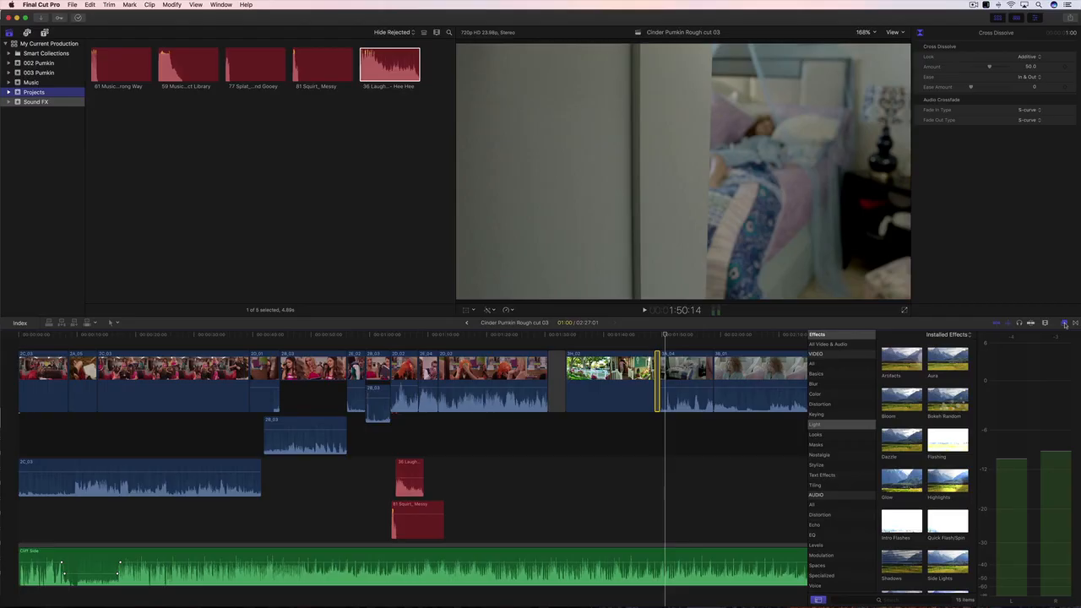
click(601, 378)
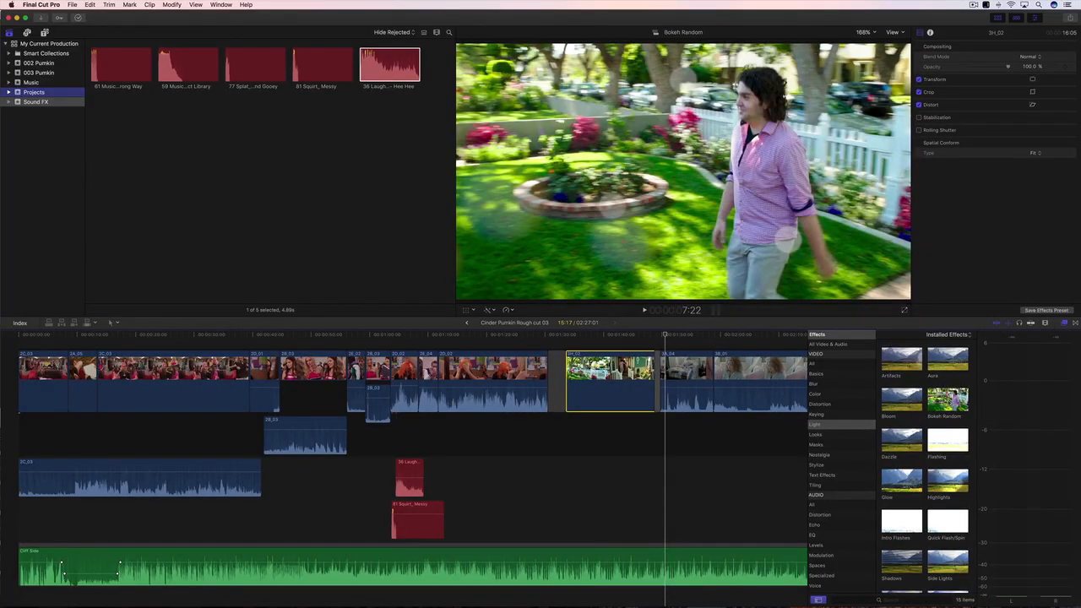
drag(902, 359, 614, 382)
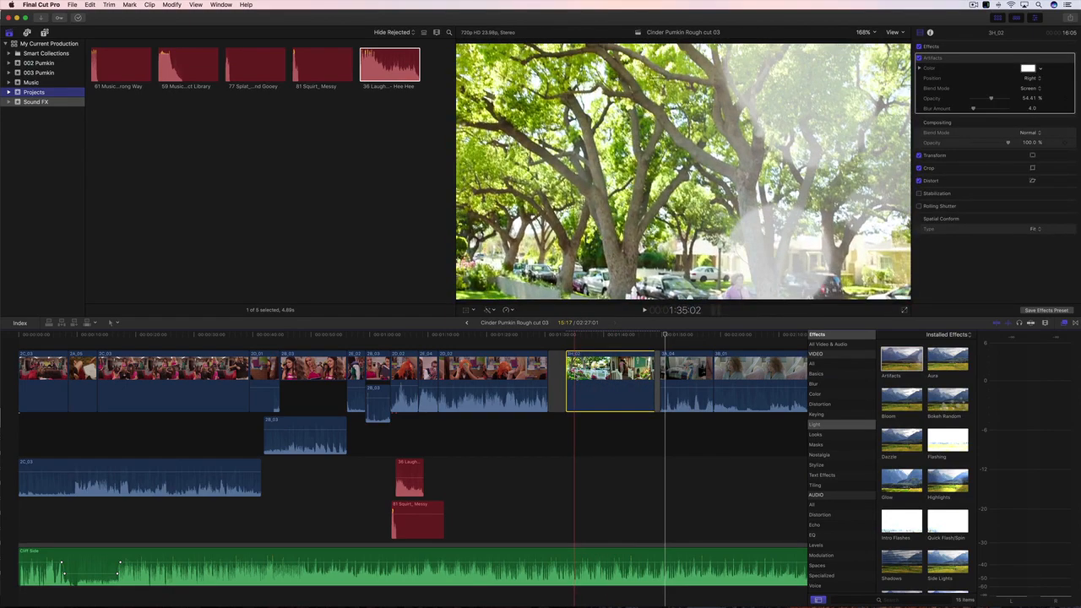
key(space)
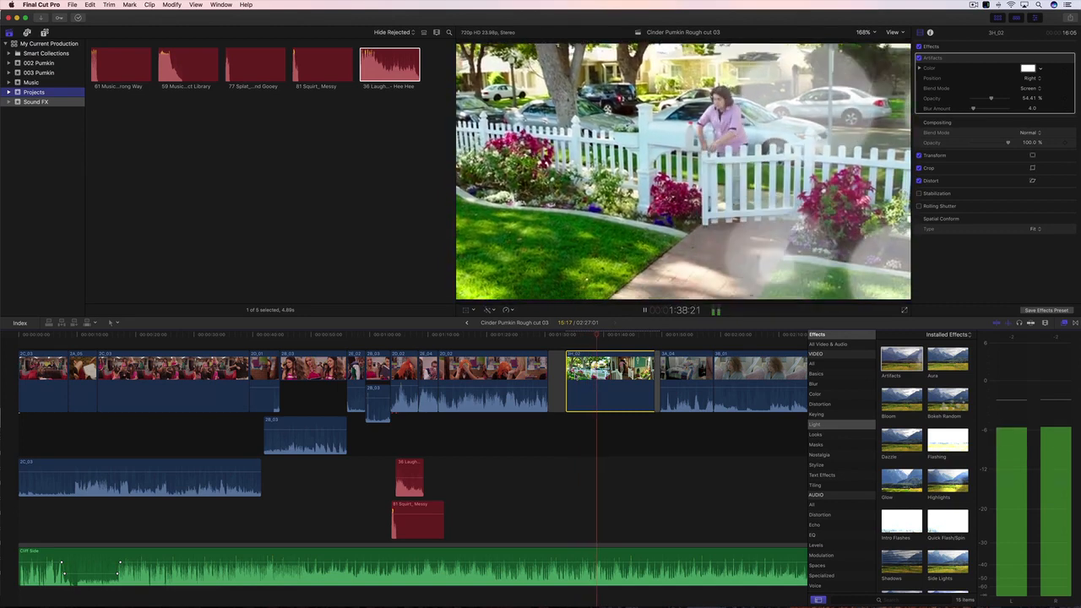
key(space)
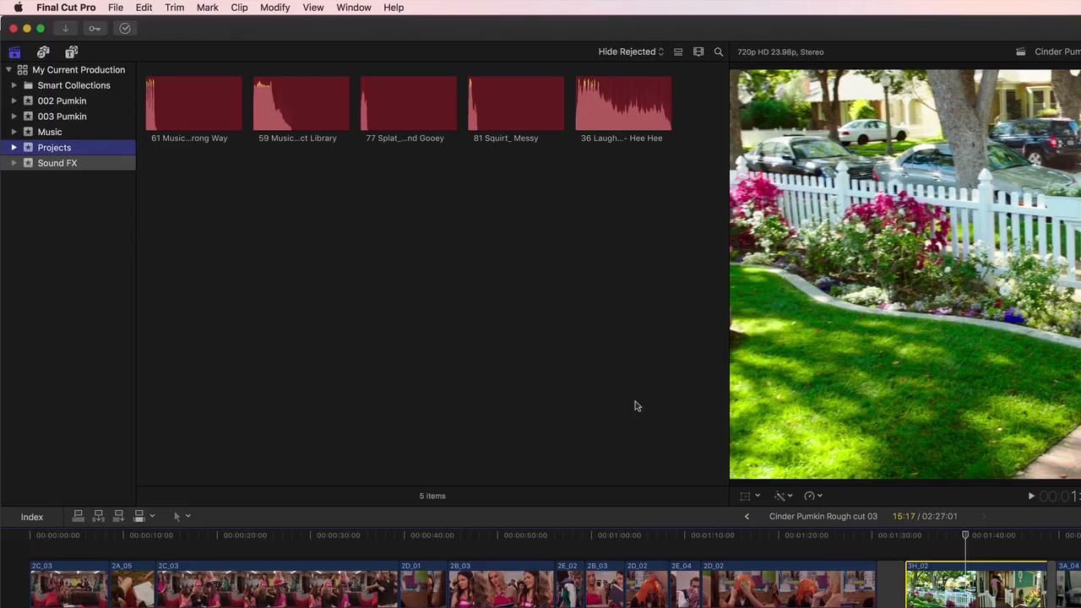
Add a new Export File destination to the list of sharing destinations.
click(115, 8)
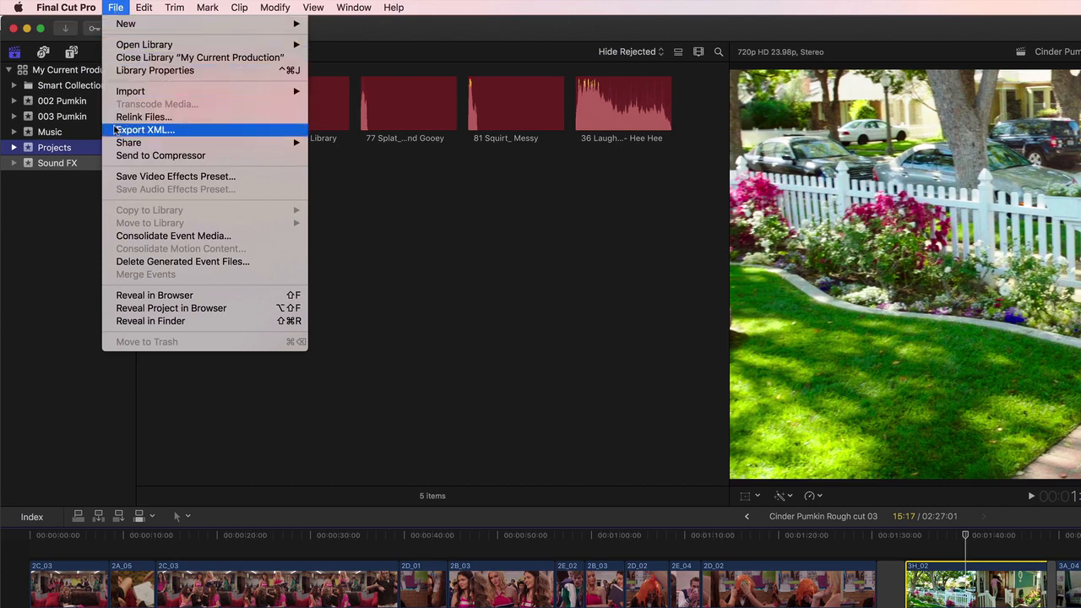
mouse_move(116, 143)
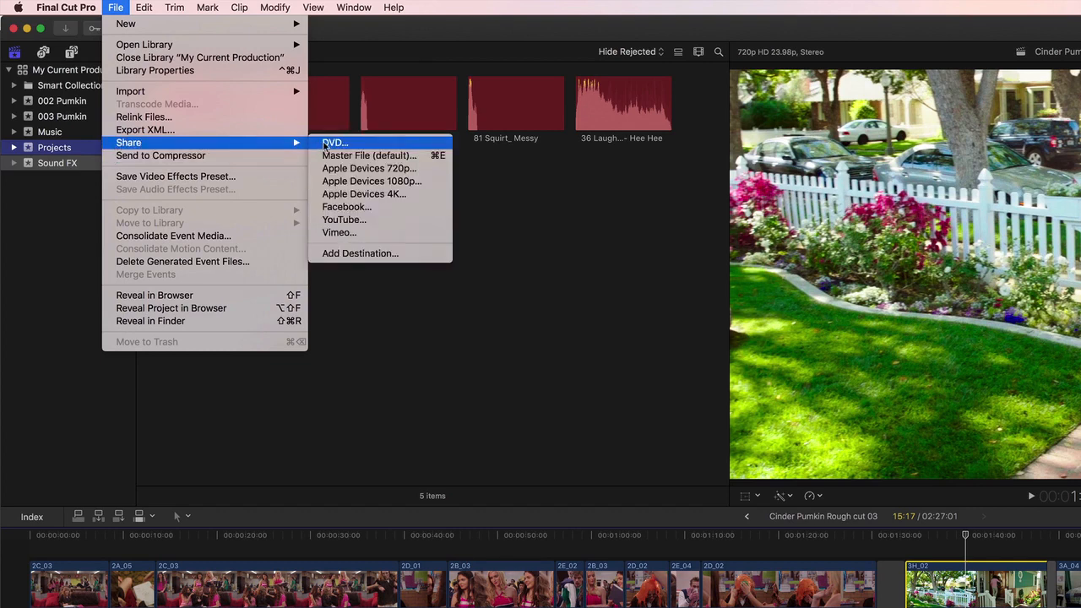
click(325, 255)
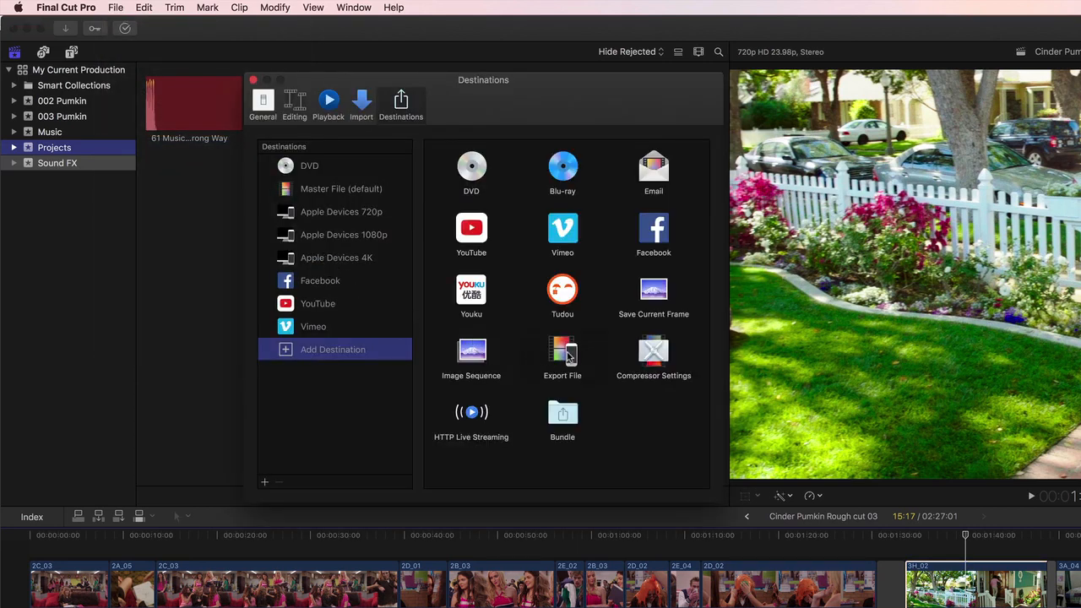
drag(568, 356, 348, 394)
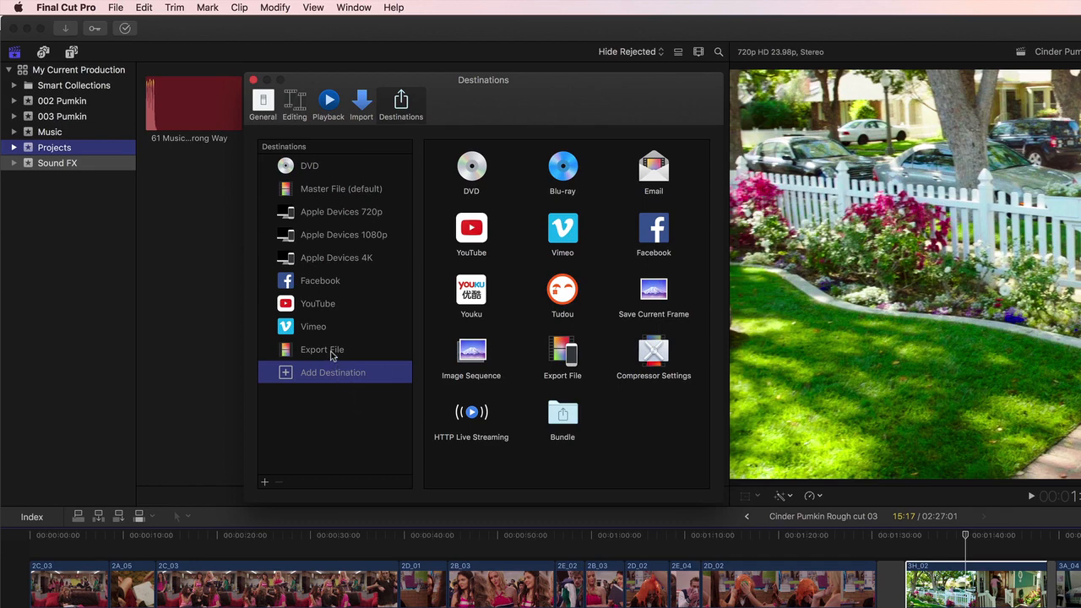
Set the Export File destination's video codec to Apple ProRes 4444 XQ and rename the destination High Resolution.
click(332, 356)
click(539, 210)
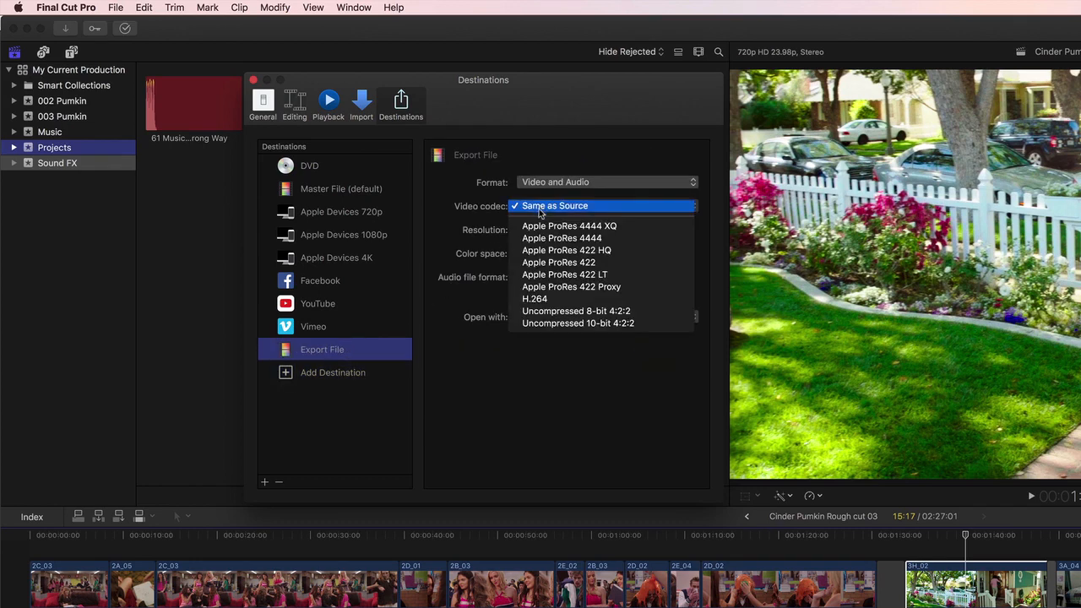
click(541, 227)
double_click(326, 356)
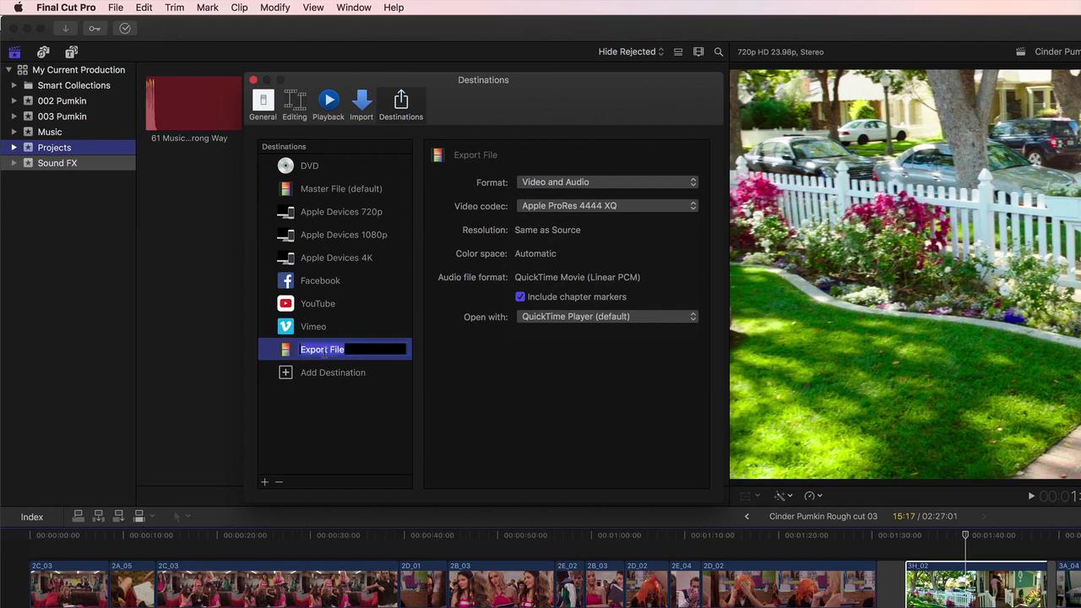
text(High Resolution)
key(Return)
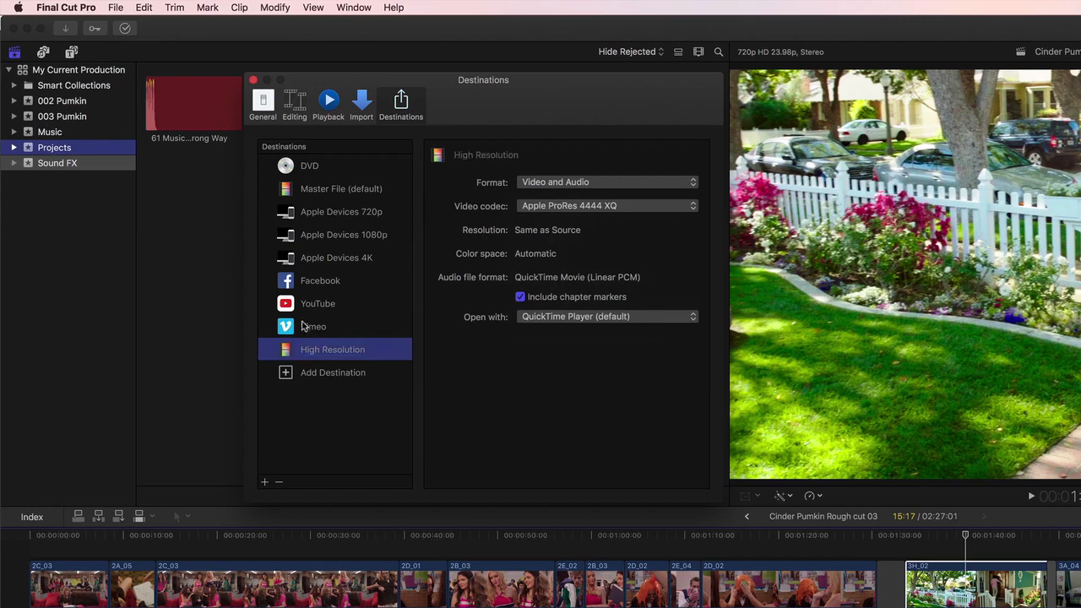
click(254, 80)
Share the project with the High Resolution destination, check its info and settings, and save it as Cinder Pumkin Rough cut 03 in Movies.
click(116, 7)
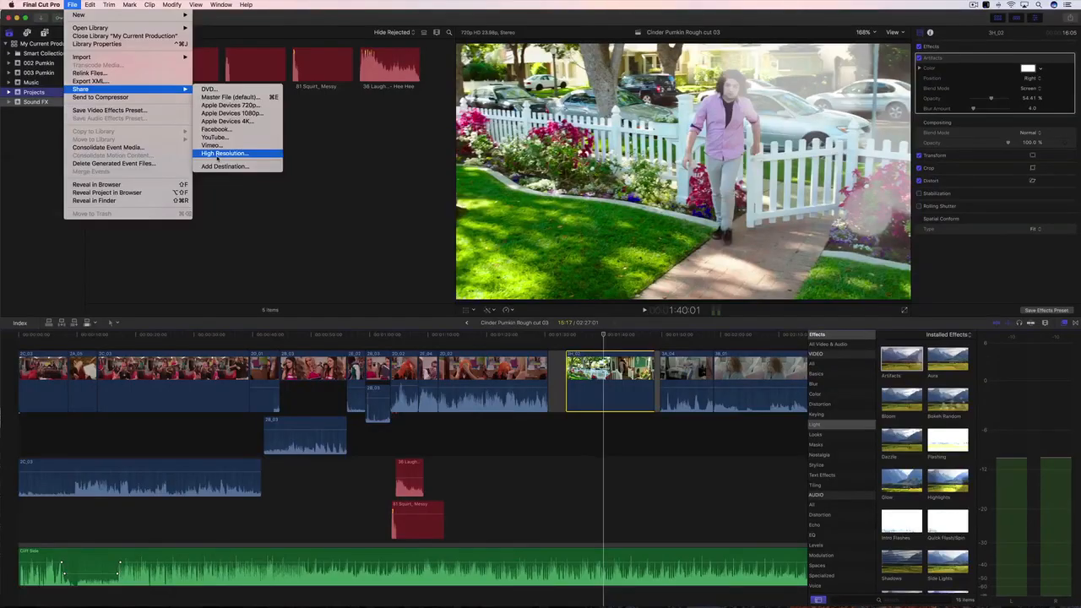
click(349, 248)
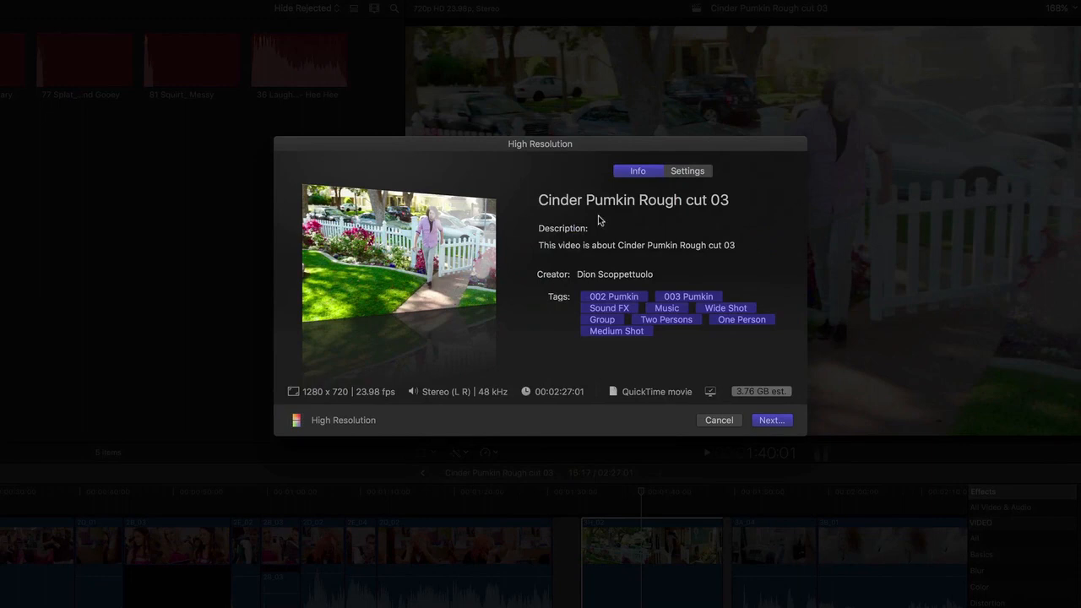
click(642, 134)
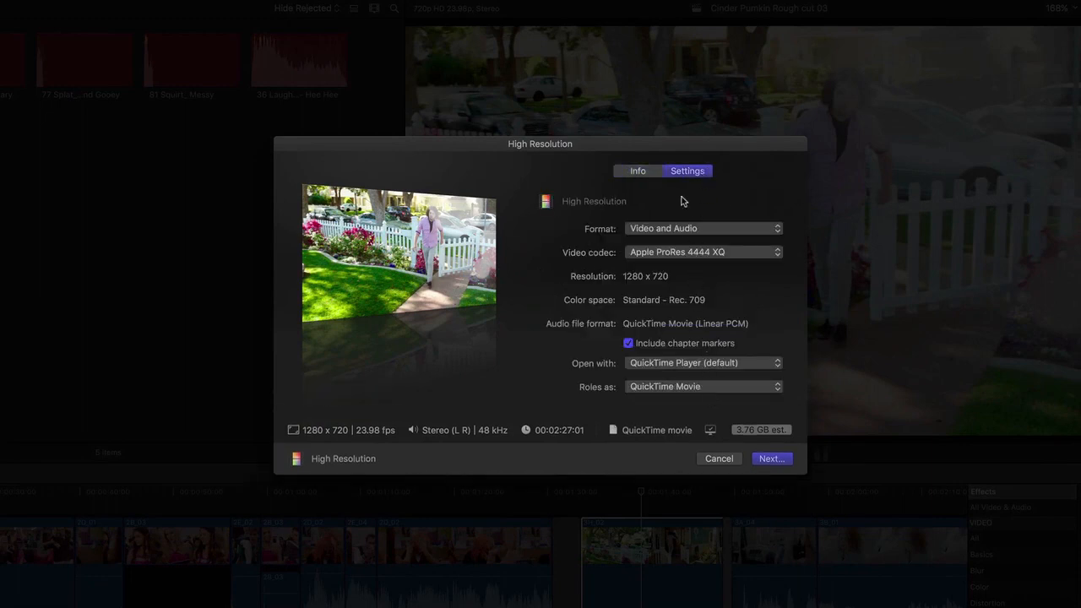
click(635, 171)
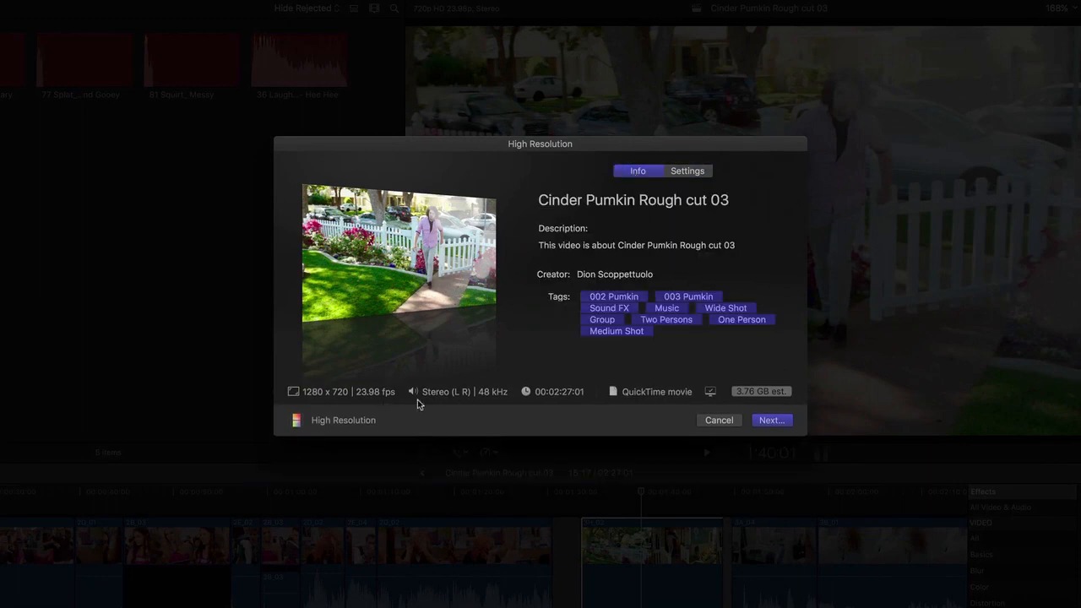
click(770, 420)
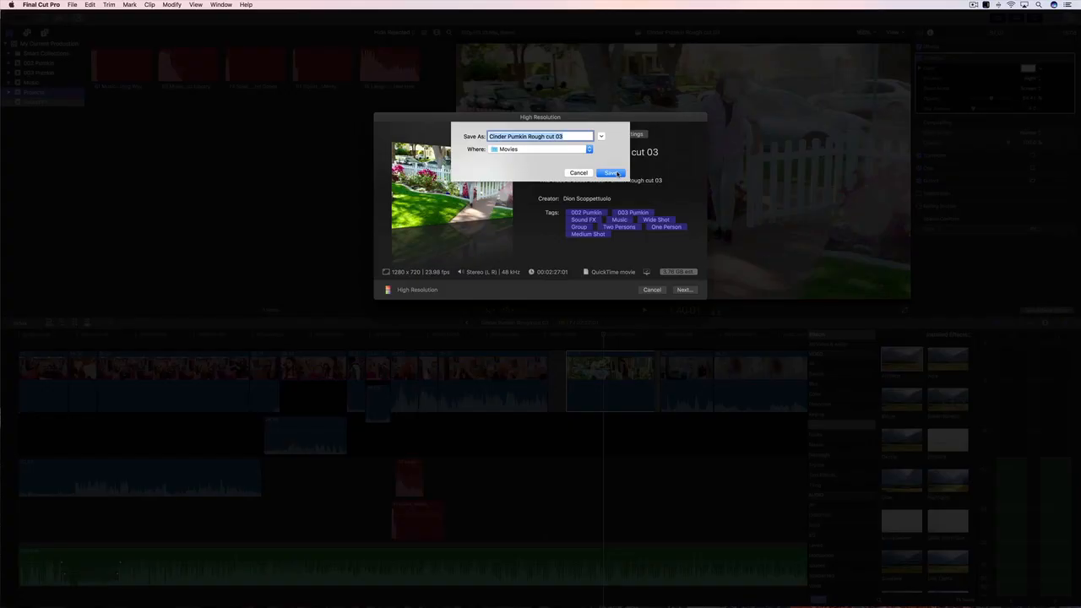
click(615, 173)
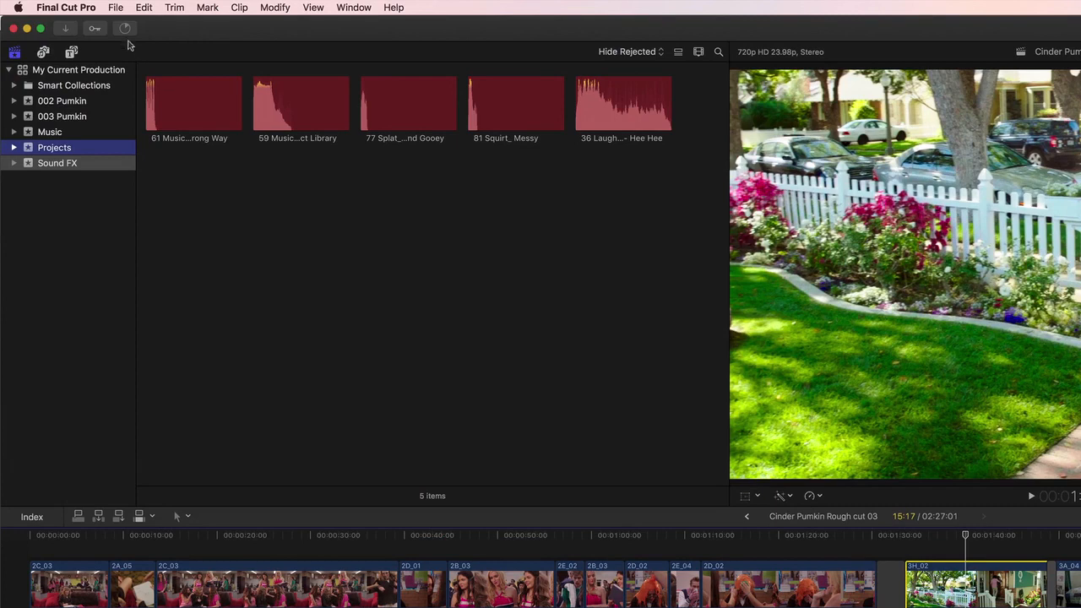
Check the export's progress in the Background Tasks window, including the details of the sharing task.
click(124, 27)
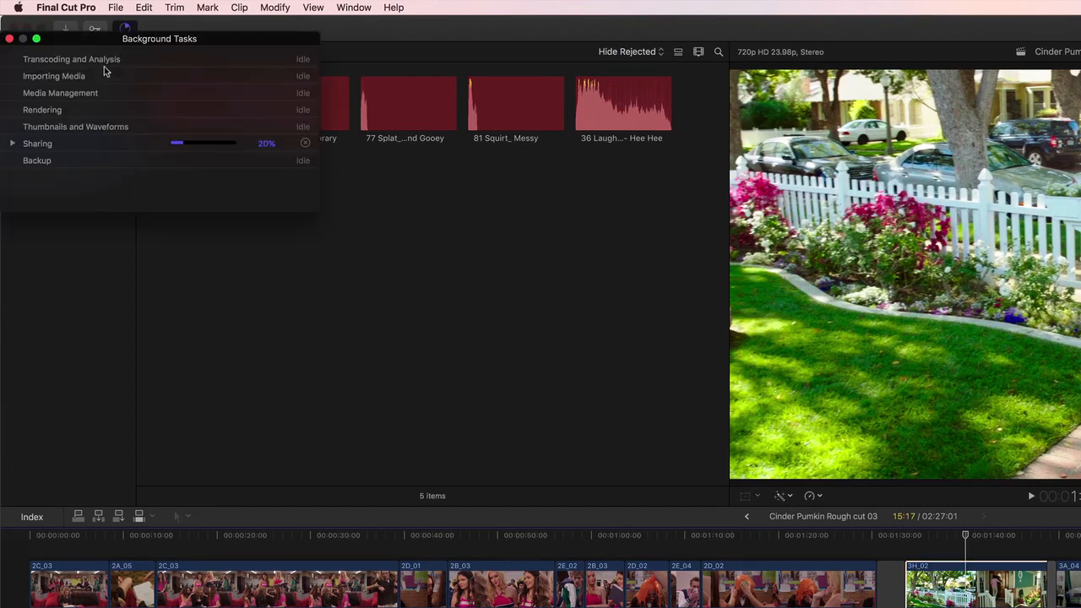
click(13, 145)
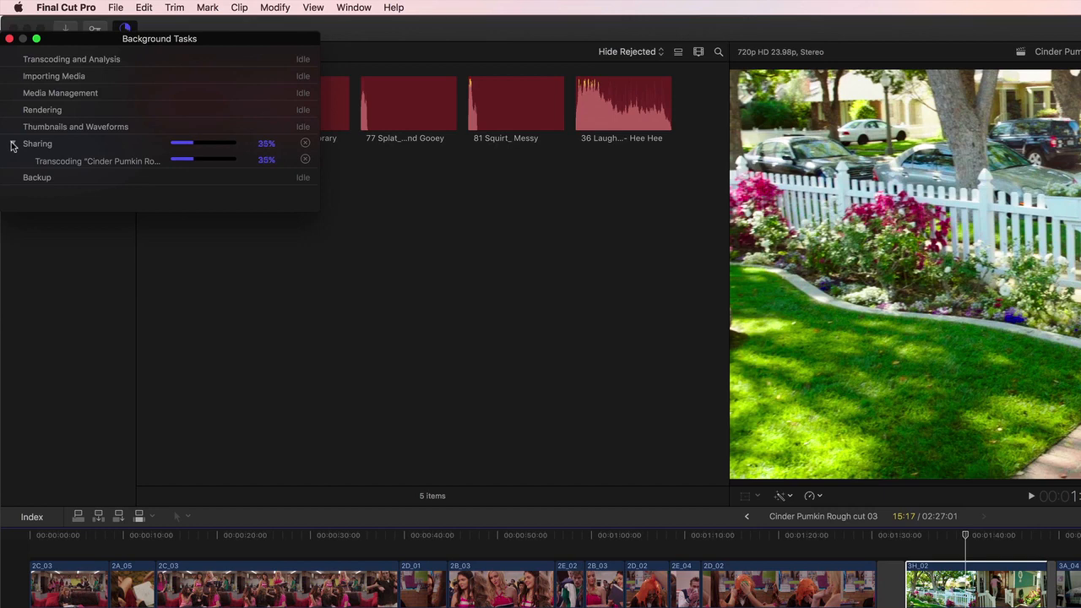
click(13, 145)
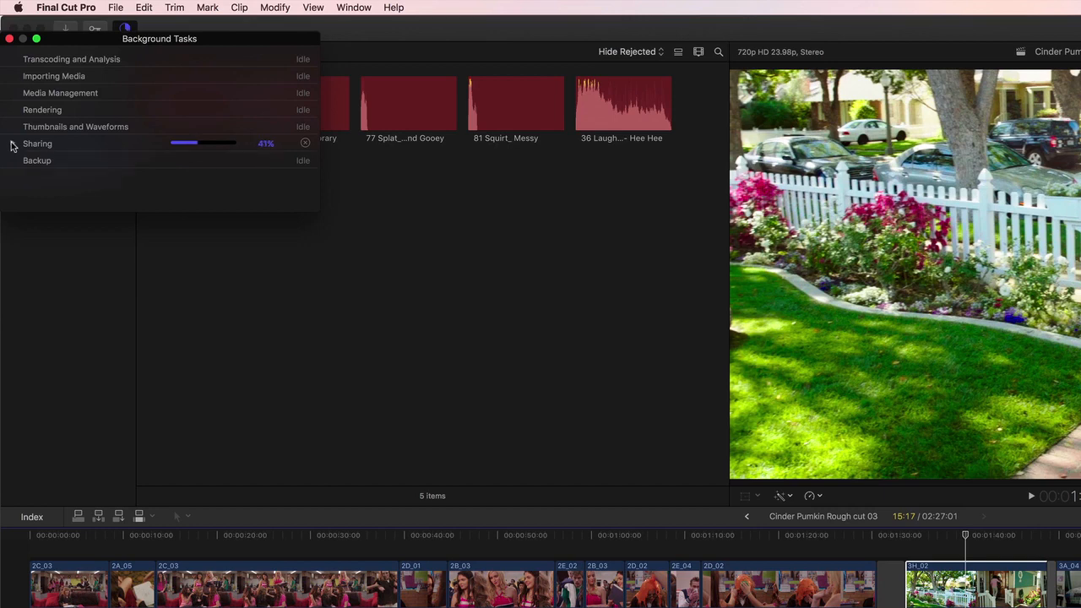
click(125, 29)
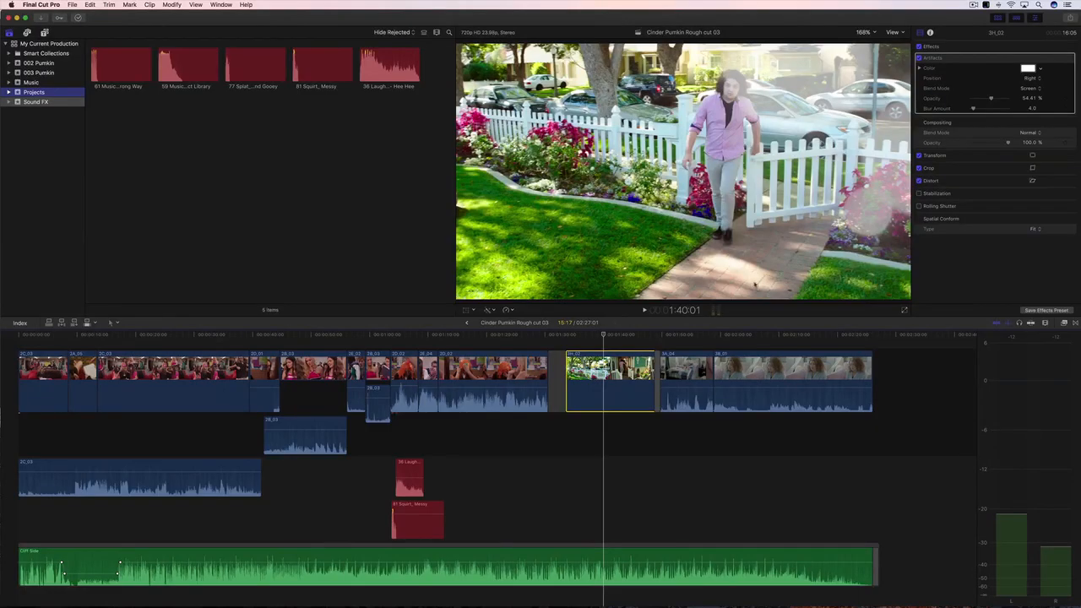
Hide the inspector and play the finished sequence from its beginning.
click(1037, 18)
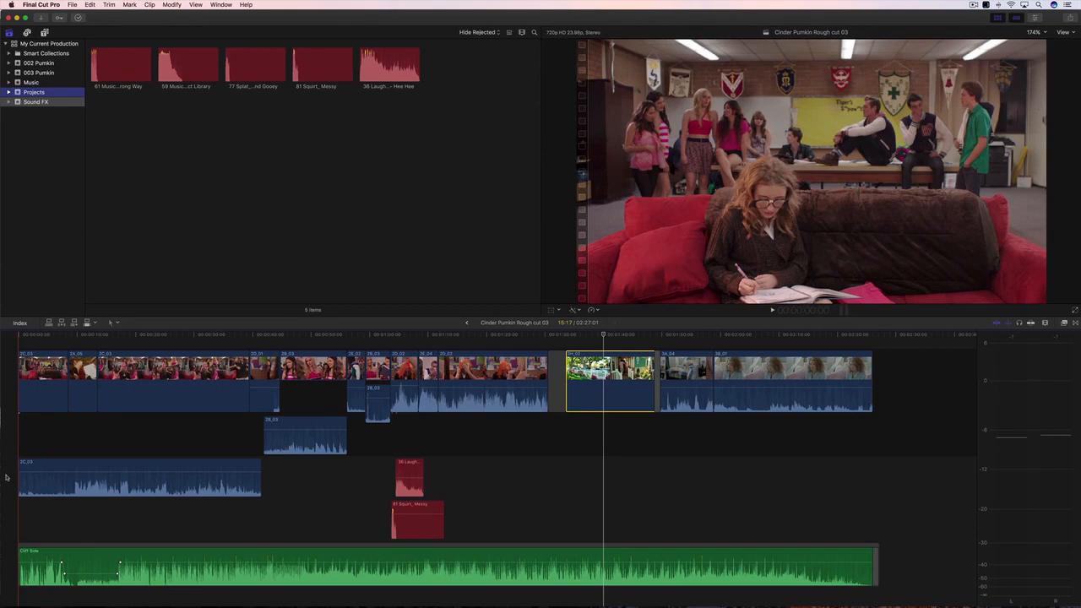
key(Home)
key(space)
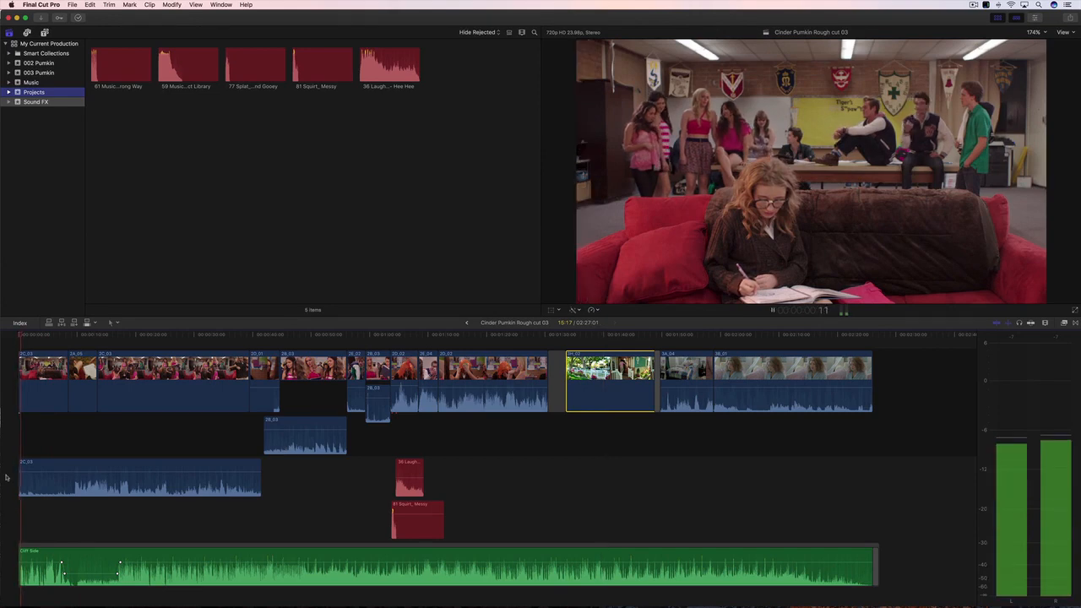